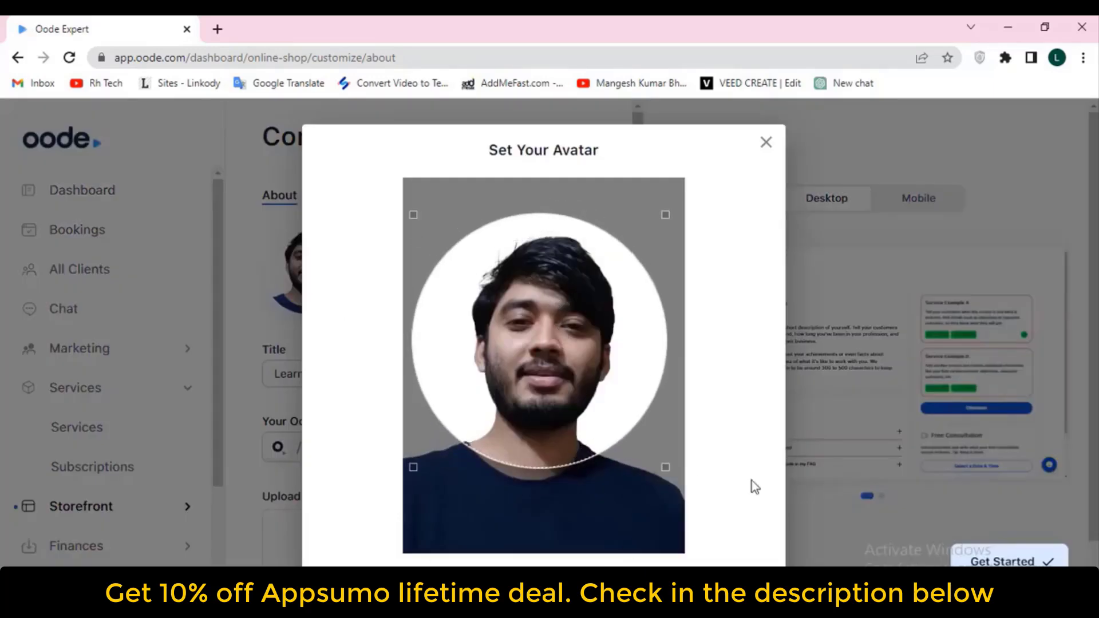
Select the existing storefront title text and scroll down the editor
triple_click(409, 375)
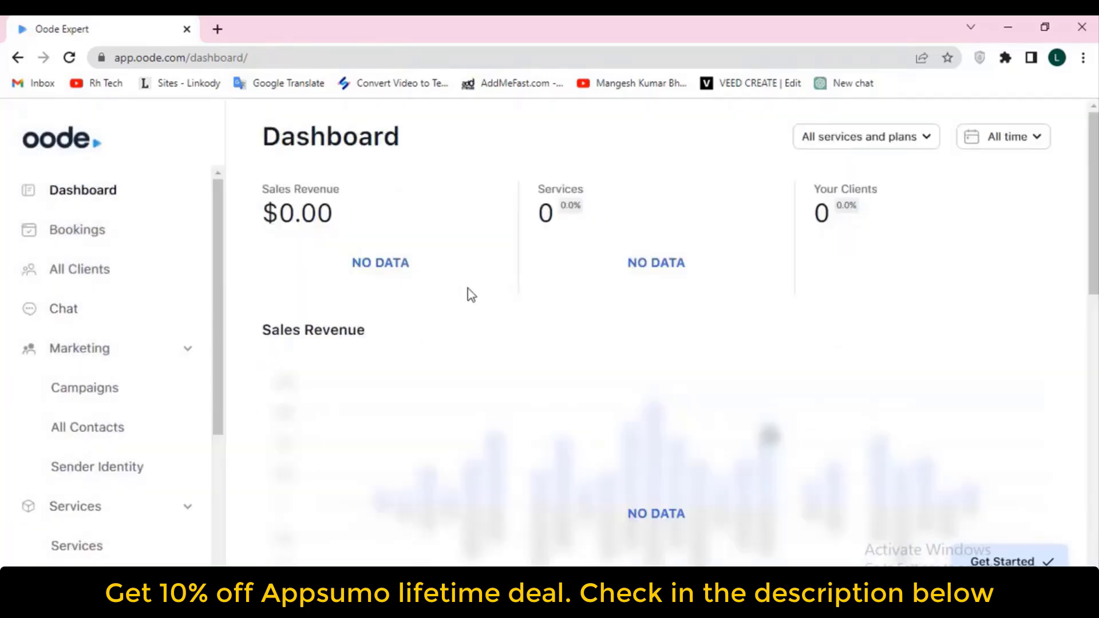
scroll(468, 294, down, 2)
scroll(312, 291, down, 1)
scroll(313, 292, up, 3)
scroll(355, 258, down, 2)
scroll(337, 257, up, 2)
scroll(345, 255, down, 2)
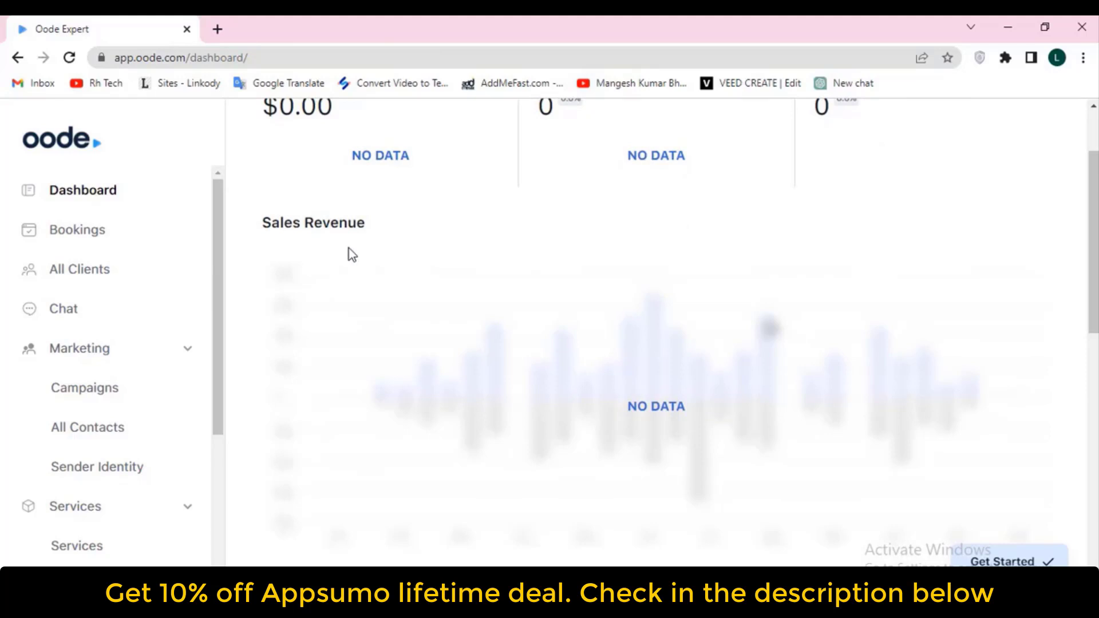
scroll(343, 247, up, 2)
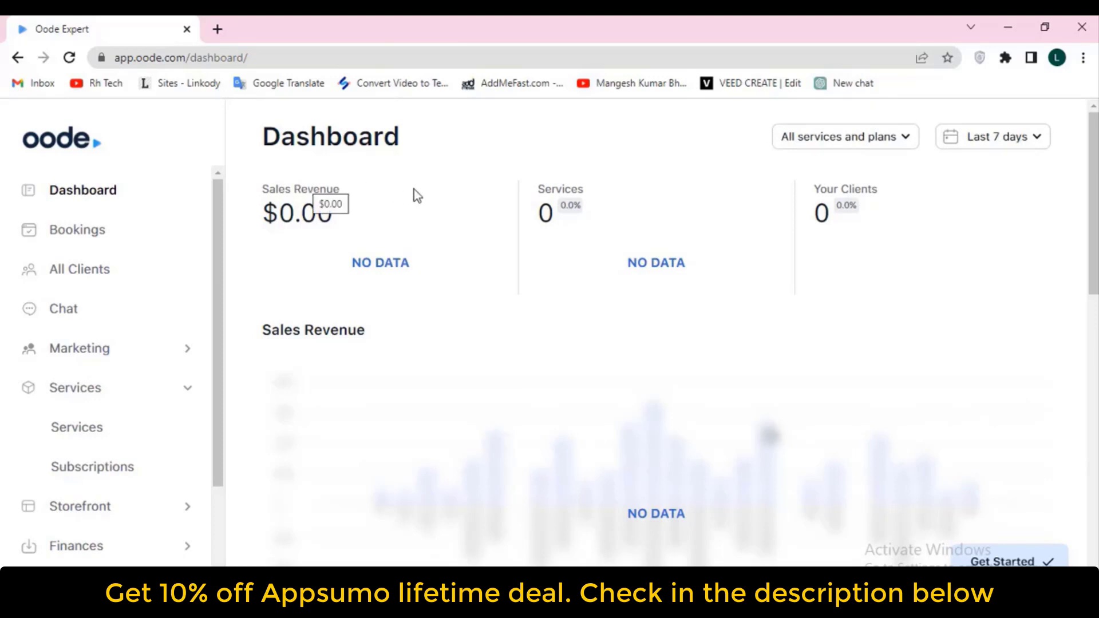
drag(260, 191, 355, 193)
drag(537, 190, 579, 190)
drag(812, 191, 880, 194)
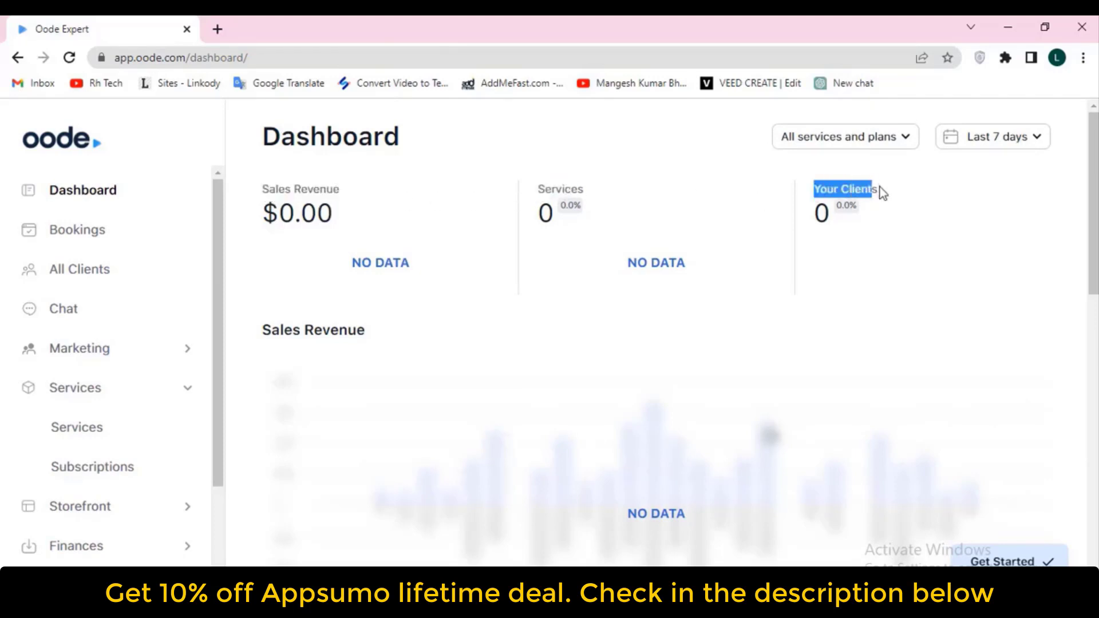
click(922, 194)
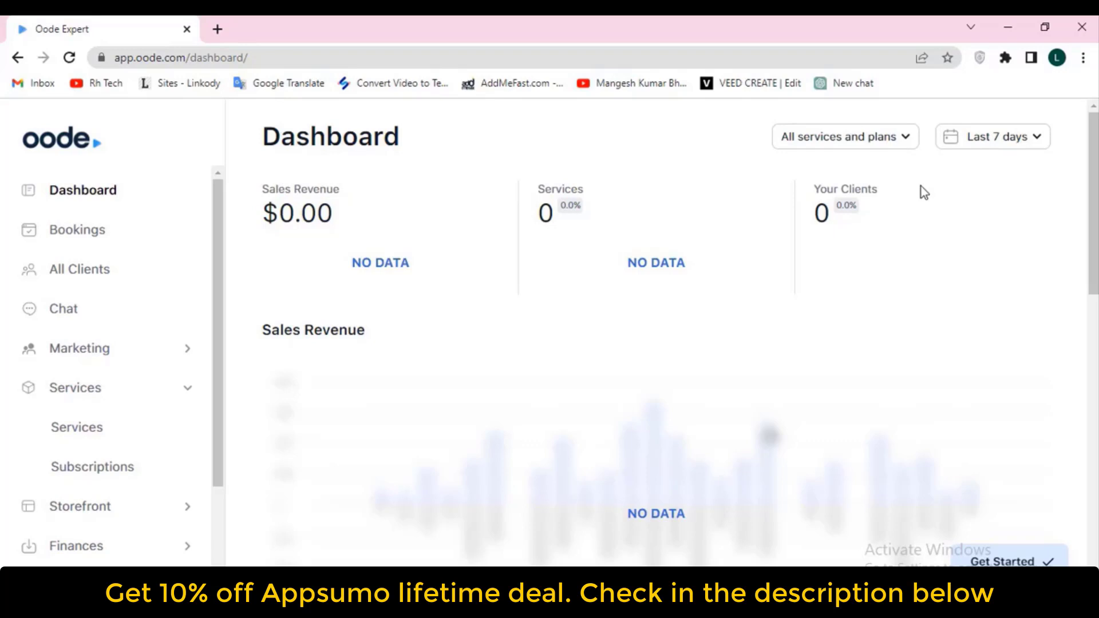
Switch the Dashboard date range from 'Last 7 days' to 'All time'
click(988, 147)
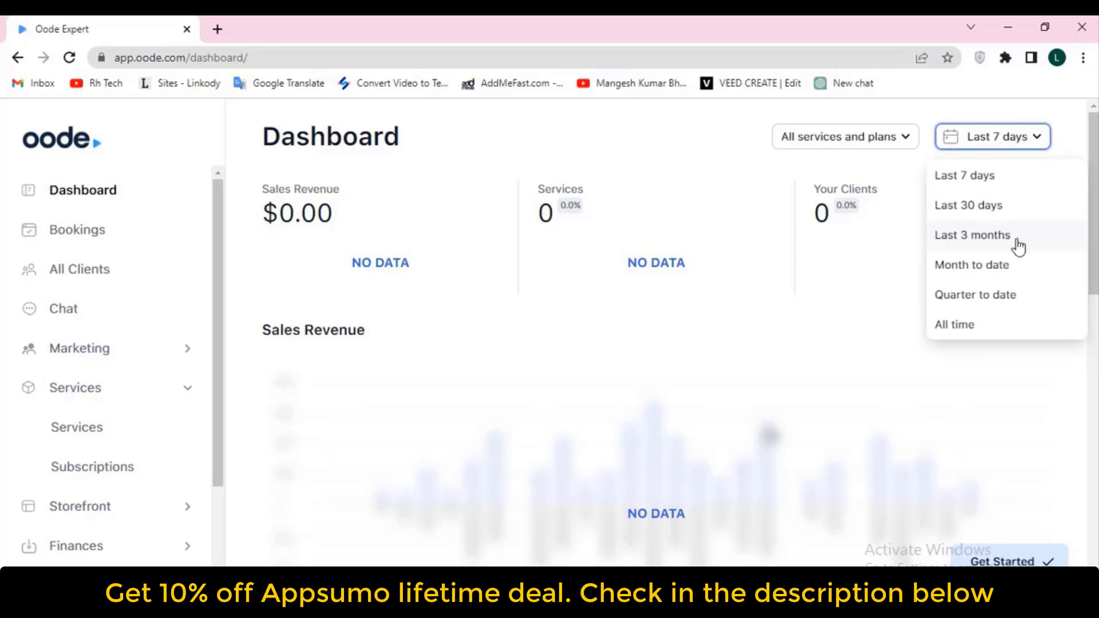
click(987, 327)
scroll(372, 248, down, 2)
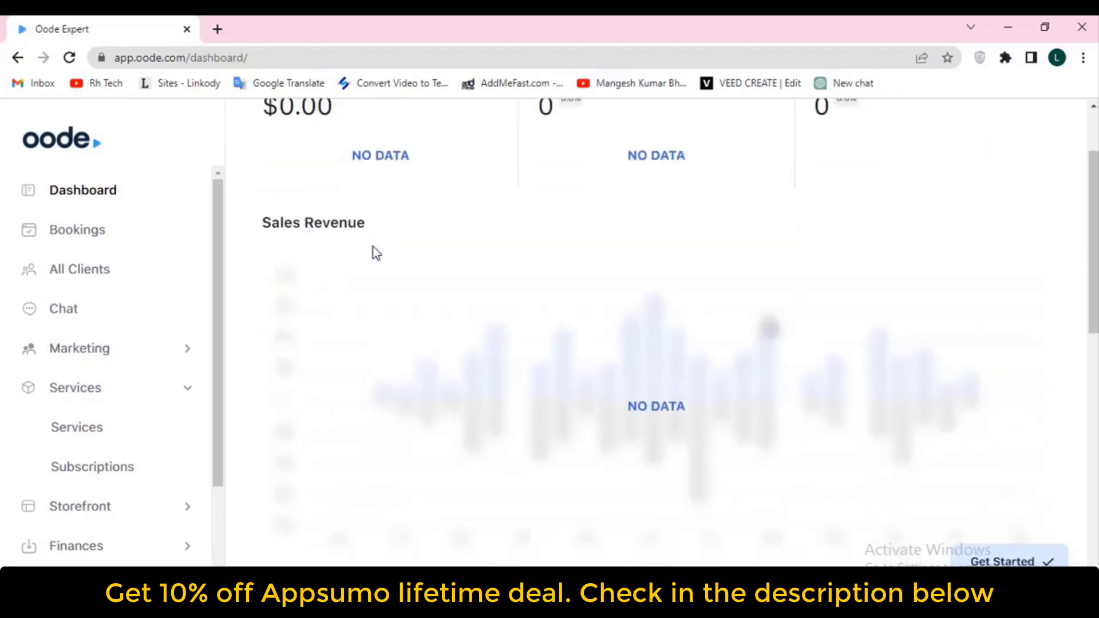
Scroll through Analytics to Top Countries, highlighting the Sales Revenue and Top Countries headings
drag(255, 224, 437, 225)
scroll(438, 220, down, 6)
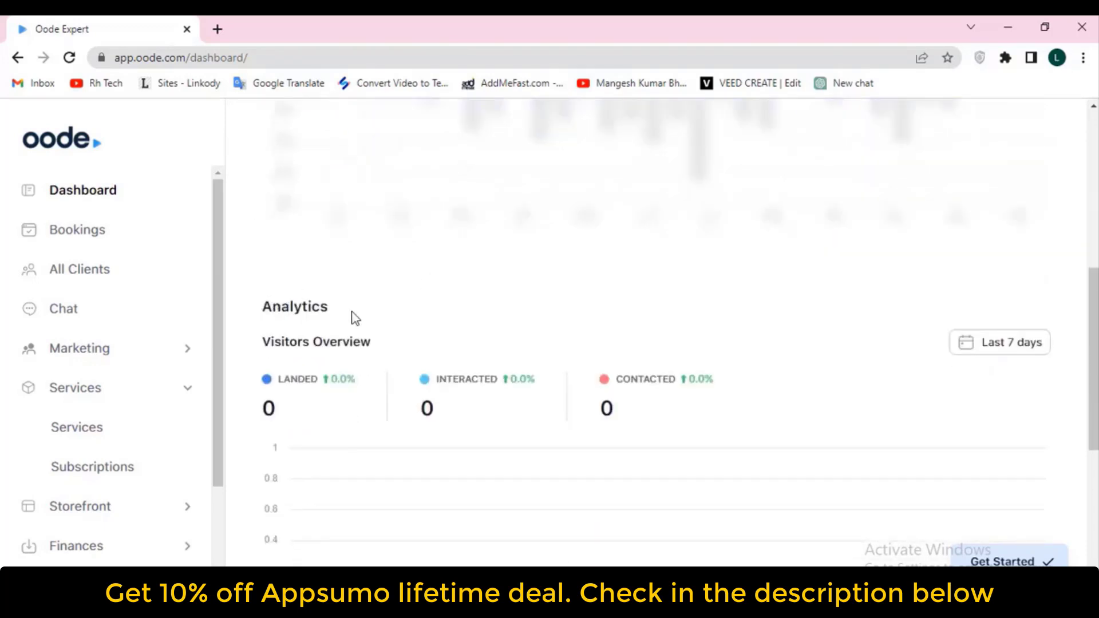
scroll(369, 334, down, 2)
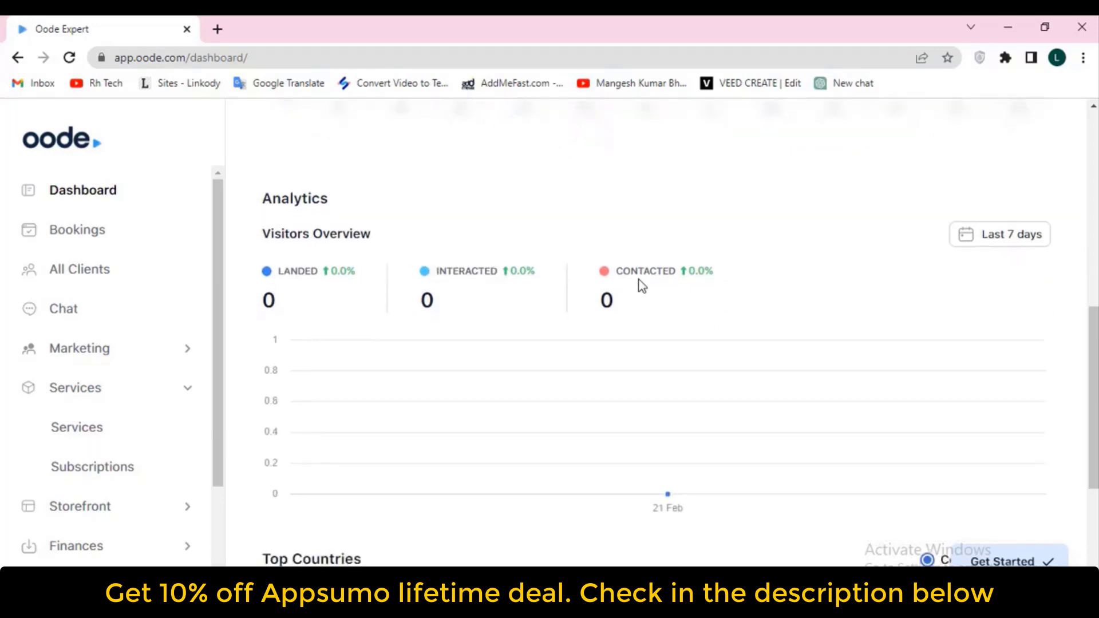
scroll(641, 283, down, 5)
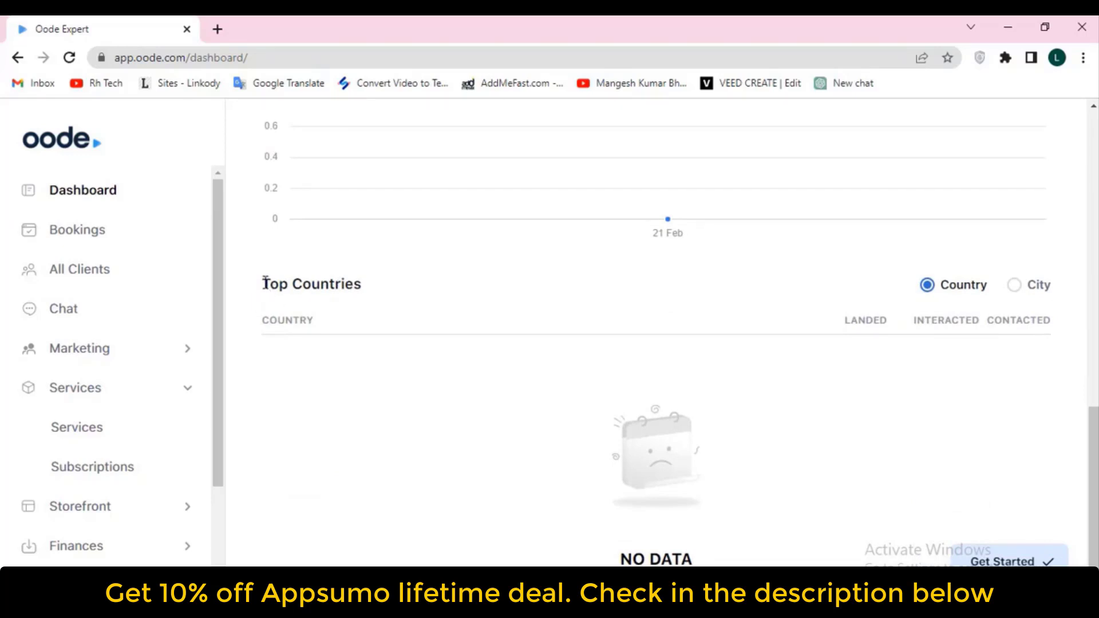
drag(265, 284, 420, 294)
click(554, 338)
From the Get Started checklist, go to 'Fill in your business details'
click(1002, 560)
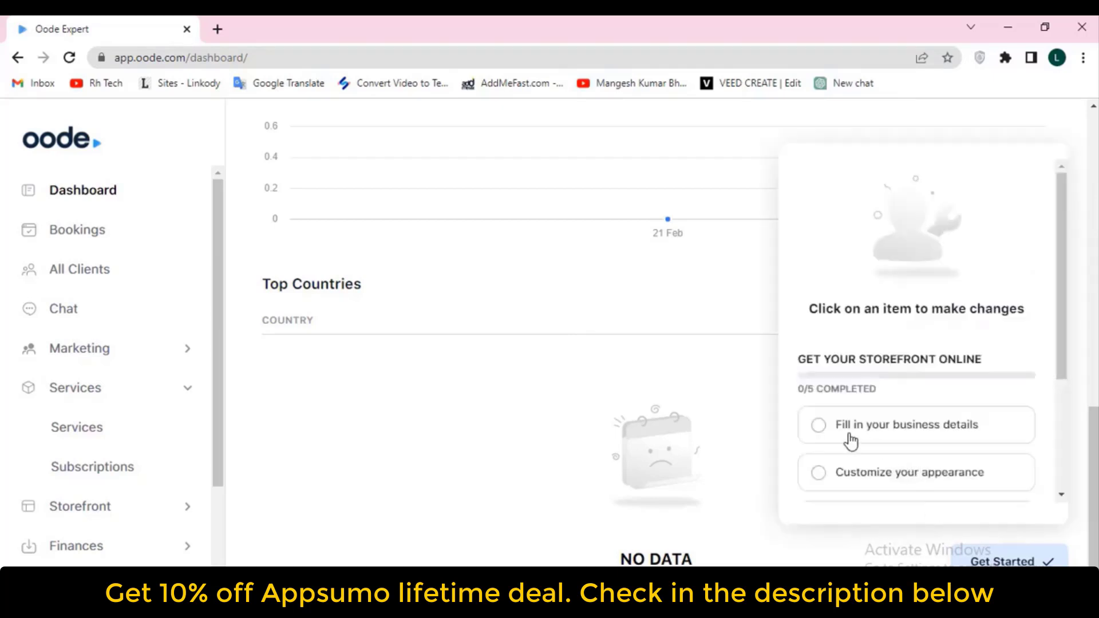
scroll(925, 435, down, 2)
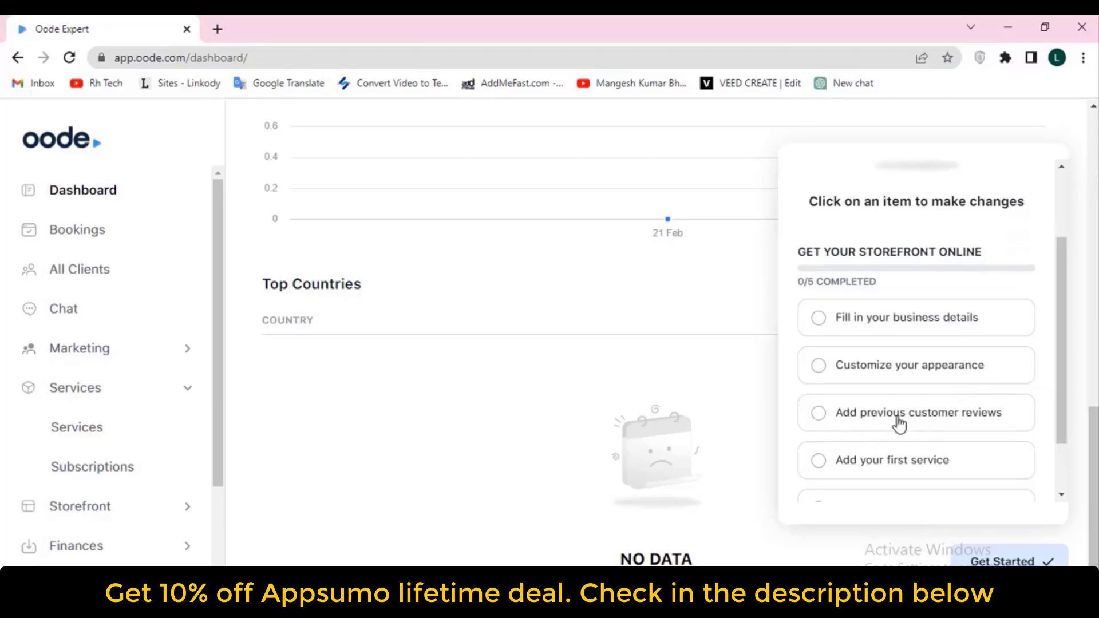
scroll(991, 424, down, 1)
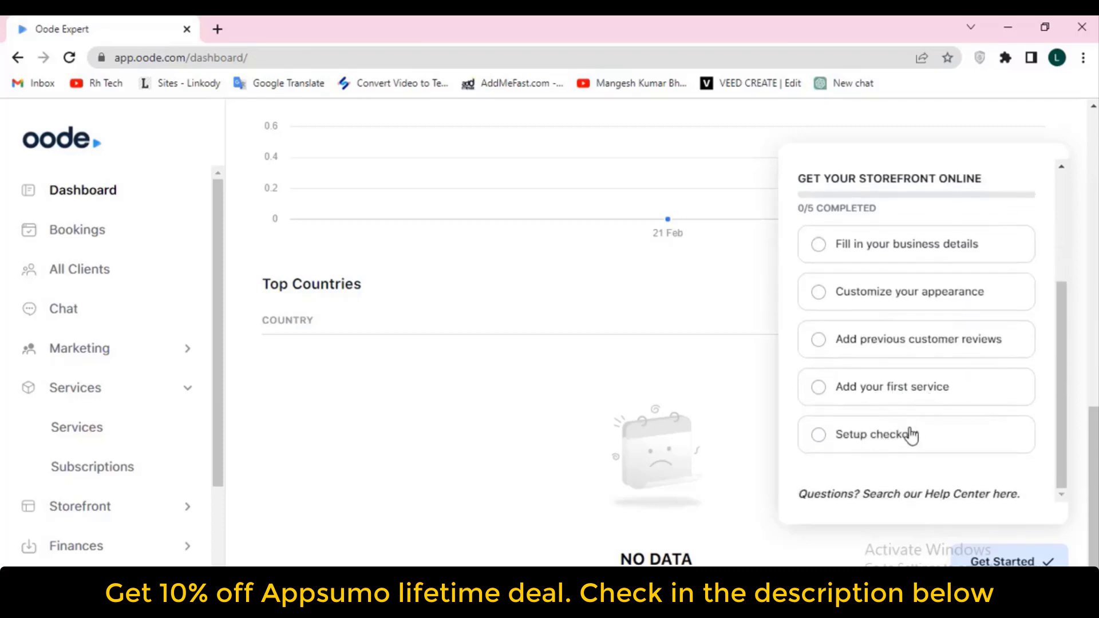
scroll(910, 434, up, 2)
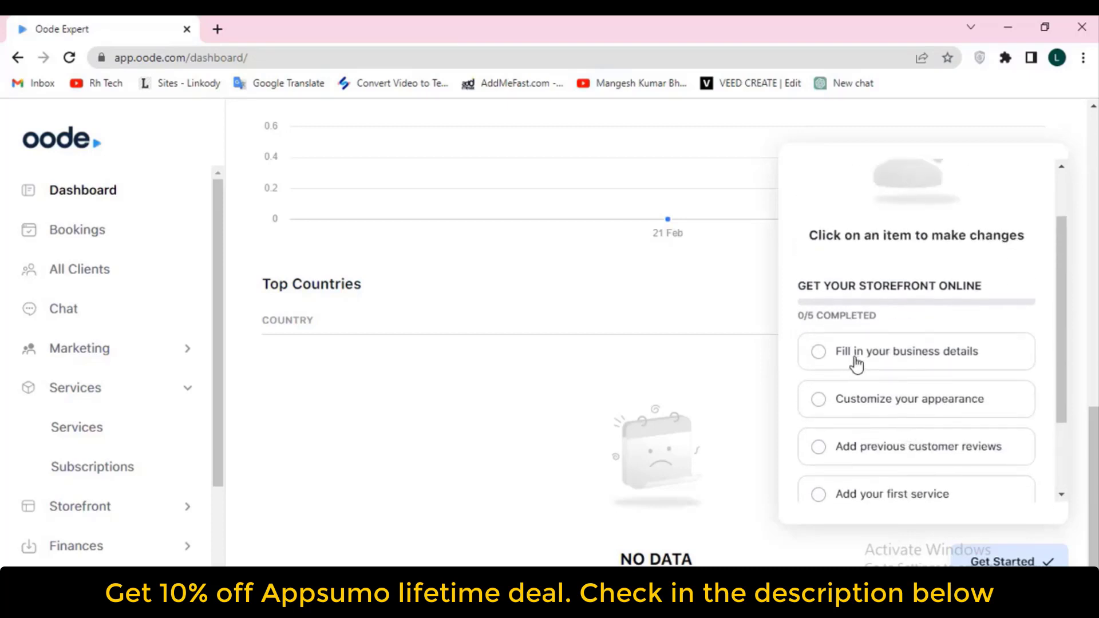
click(923, 360)
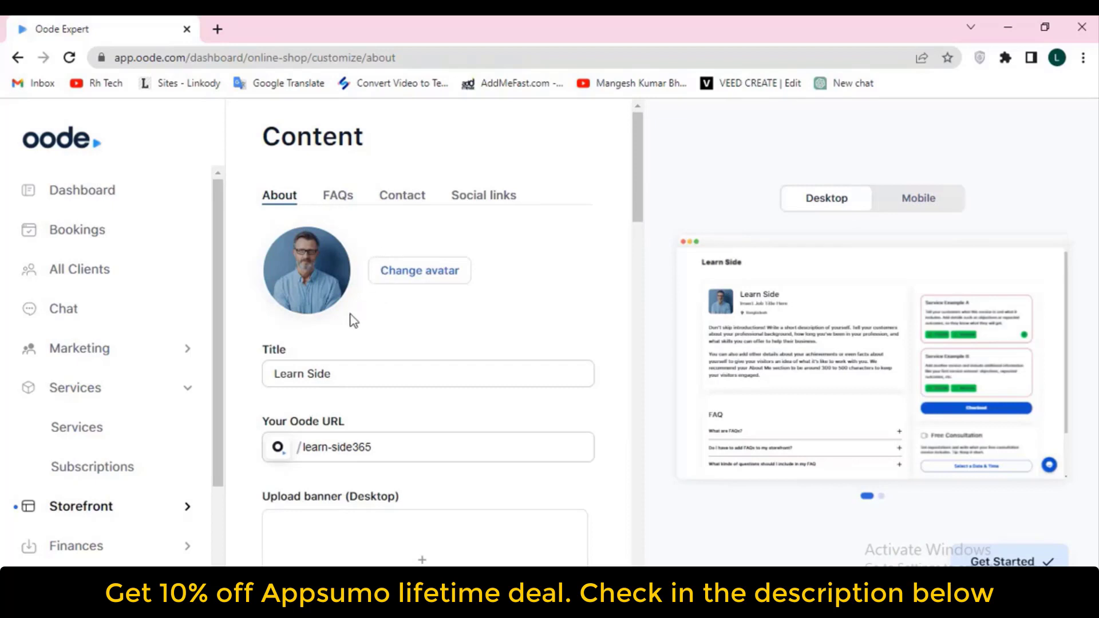
Replace the avatar with the cut-out portrait from Downloads, with the crop circle centred on the face
scroll(353, 320, down, 2)
scroll(338, 300, up, 2)
click(443, 275)
click(620, 338)
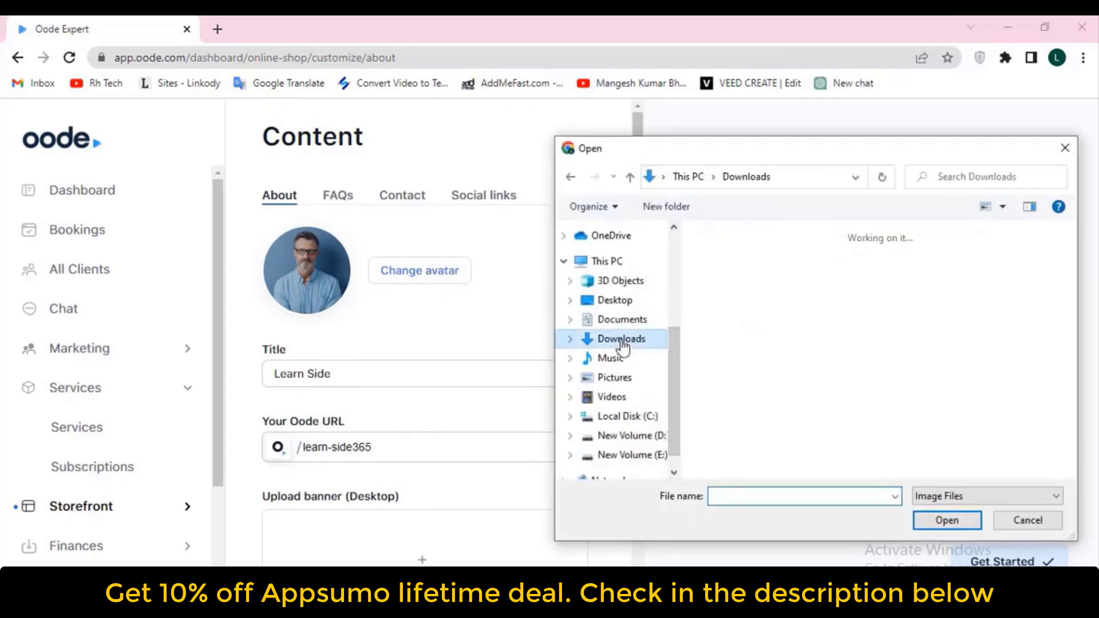
scroll(761, 342, down, 5)
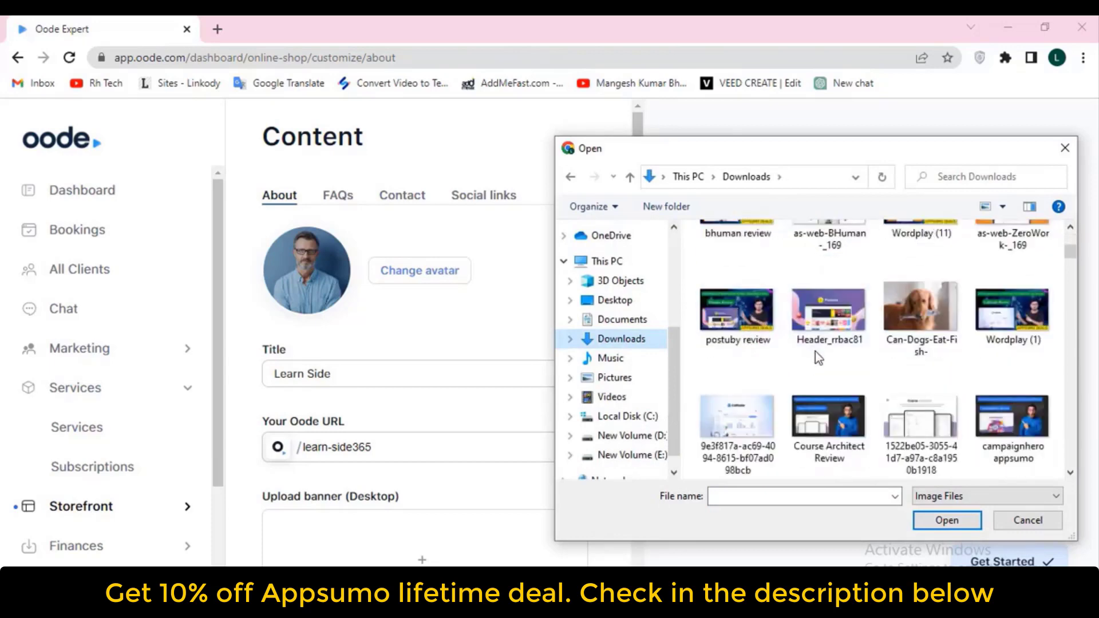
scroll(815, 356, down, 6)
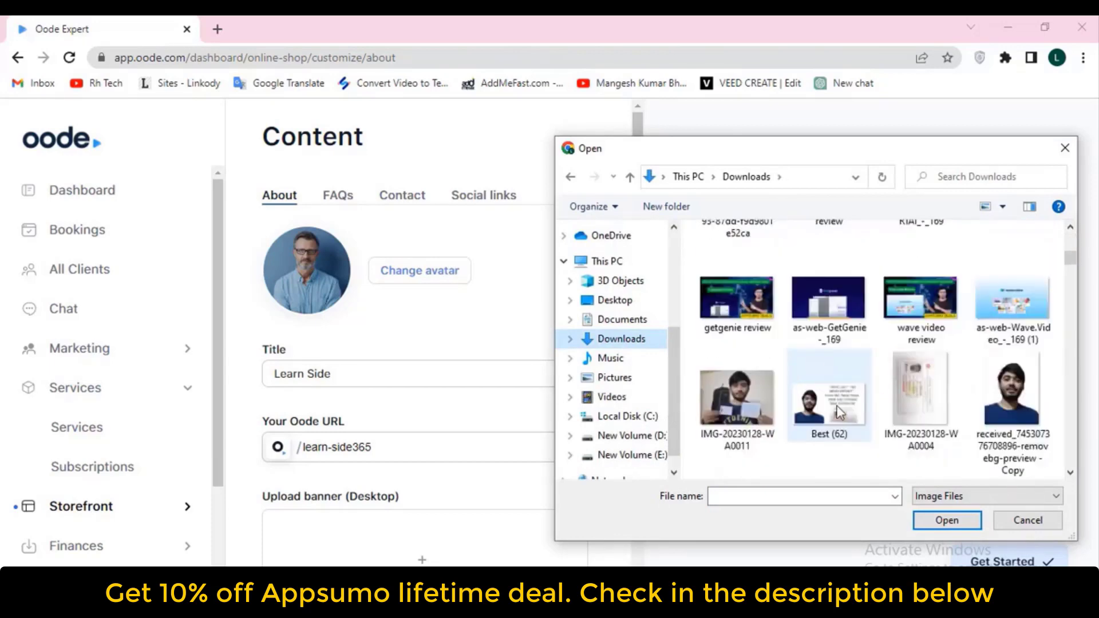
double_click(1020, 400)
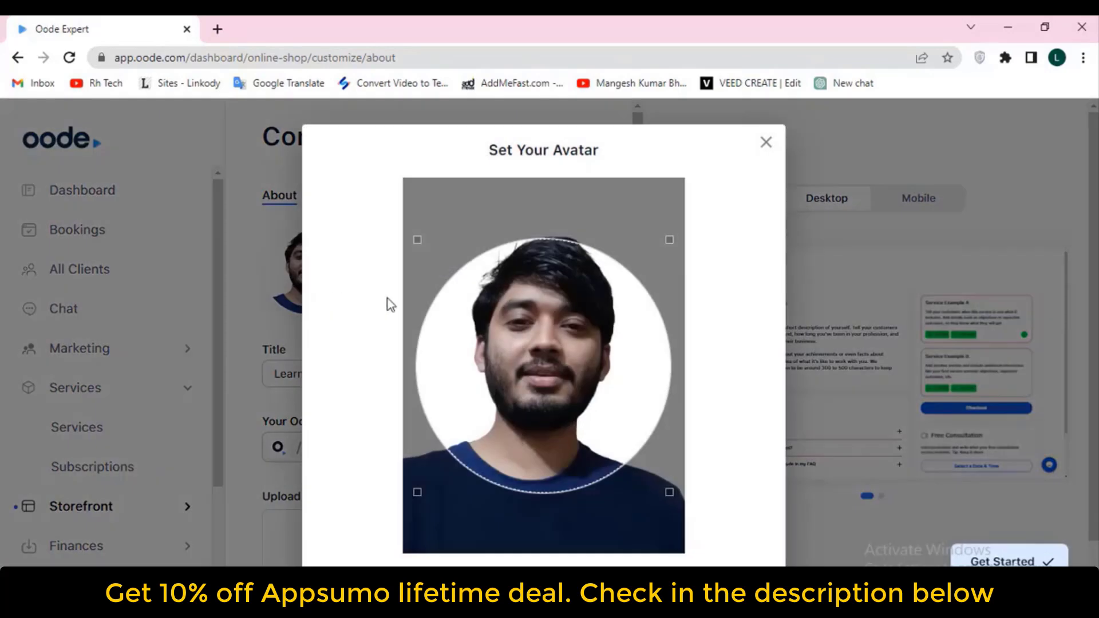
drag(562, 339, 558, 316)
scroll(751, 480, down, 2)
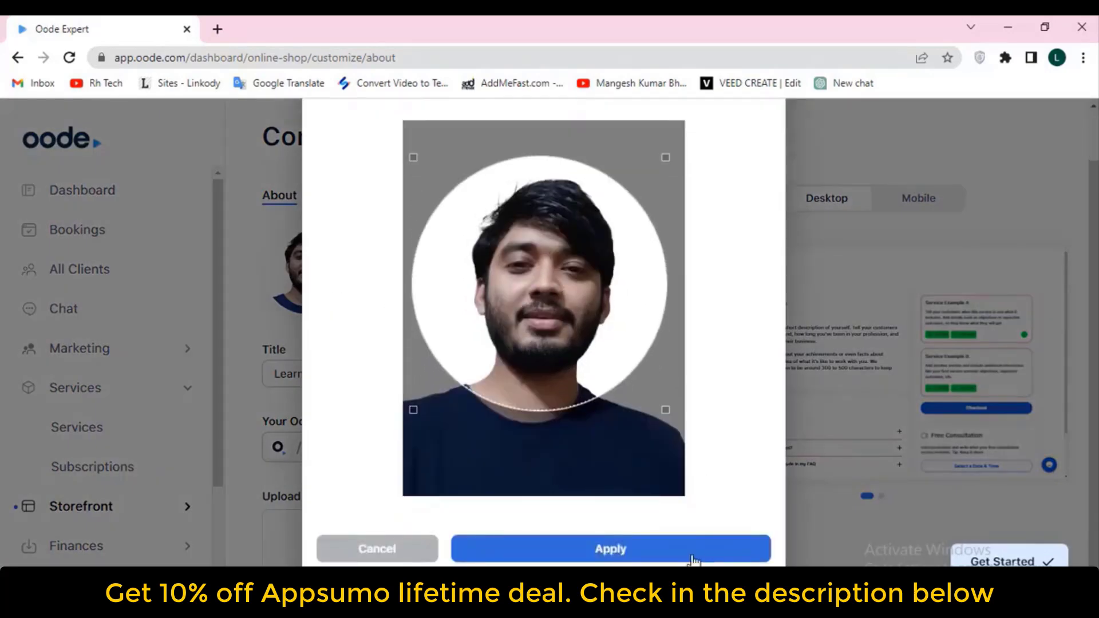
click(662, 552)
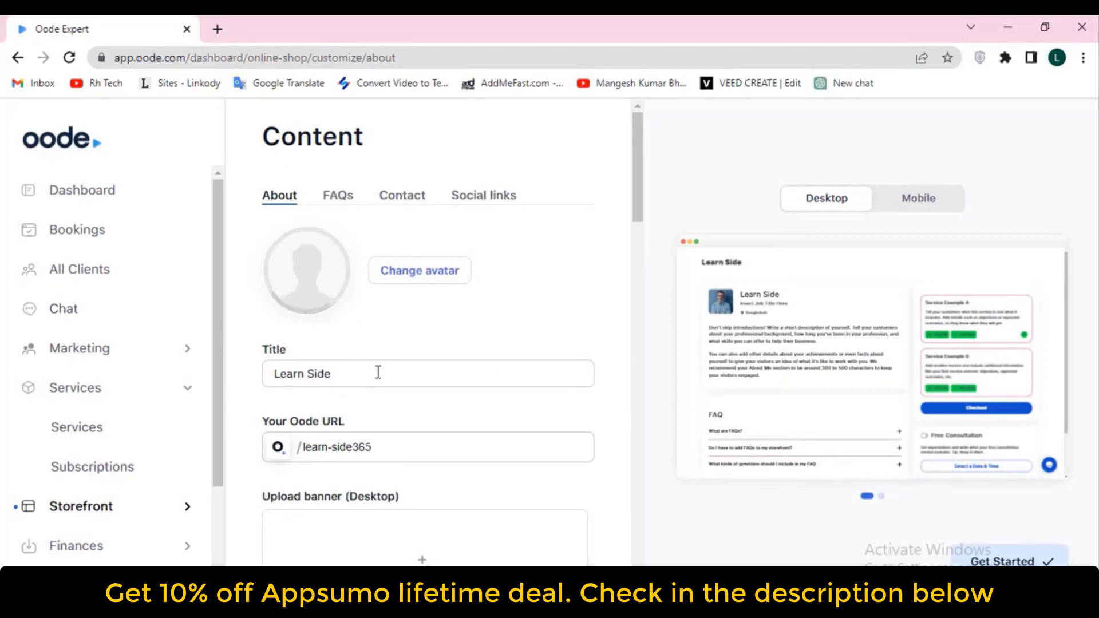
Replace the storefront title 'Learn Side' with the owner's name
drag(398, 373, 273, 373)
key(BackSpace)
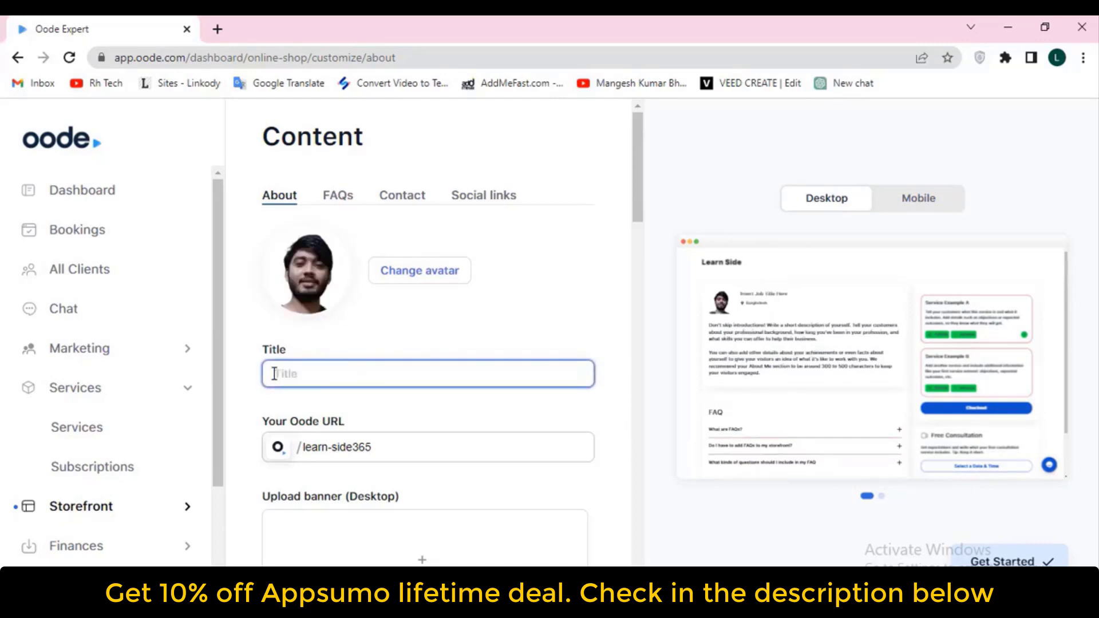
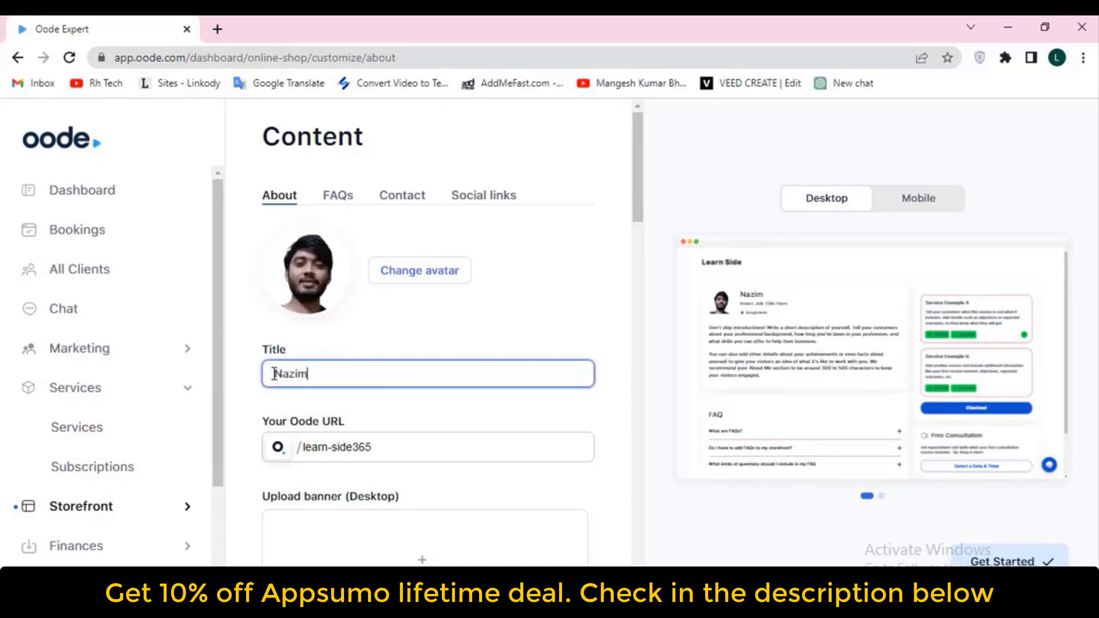
scroll(321, 394, down, 2)
click(389, 300)
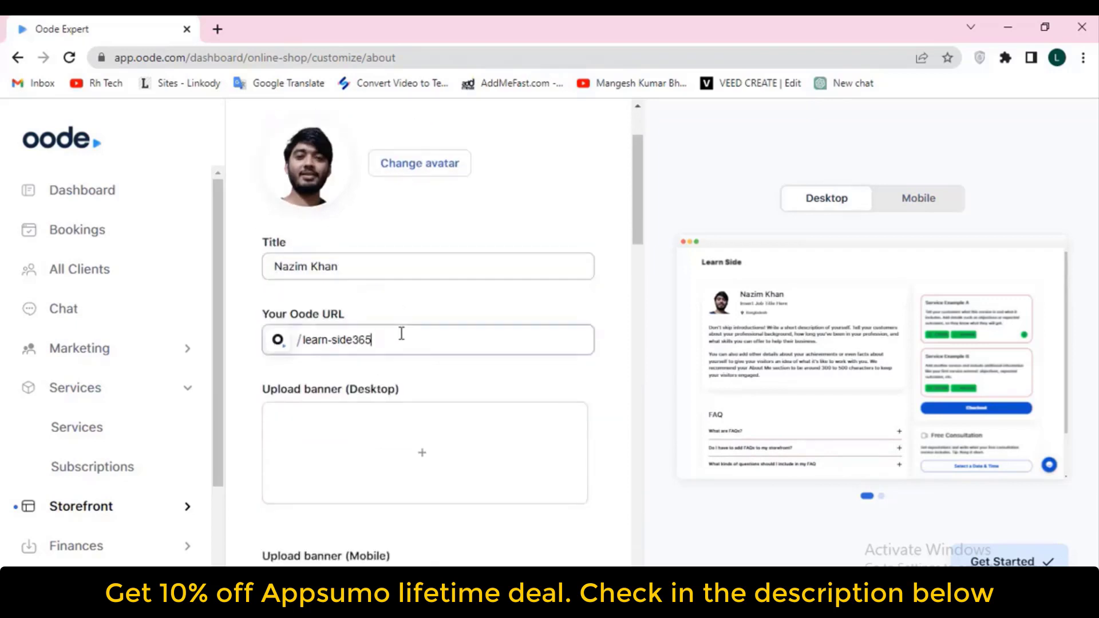
Replace the Oode URL slug 'learn-side365' with a name-based handle
double_click(407, 336)
click(278, 340)
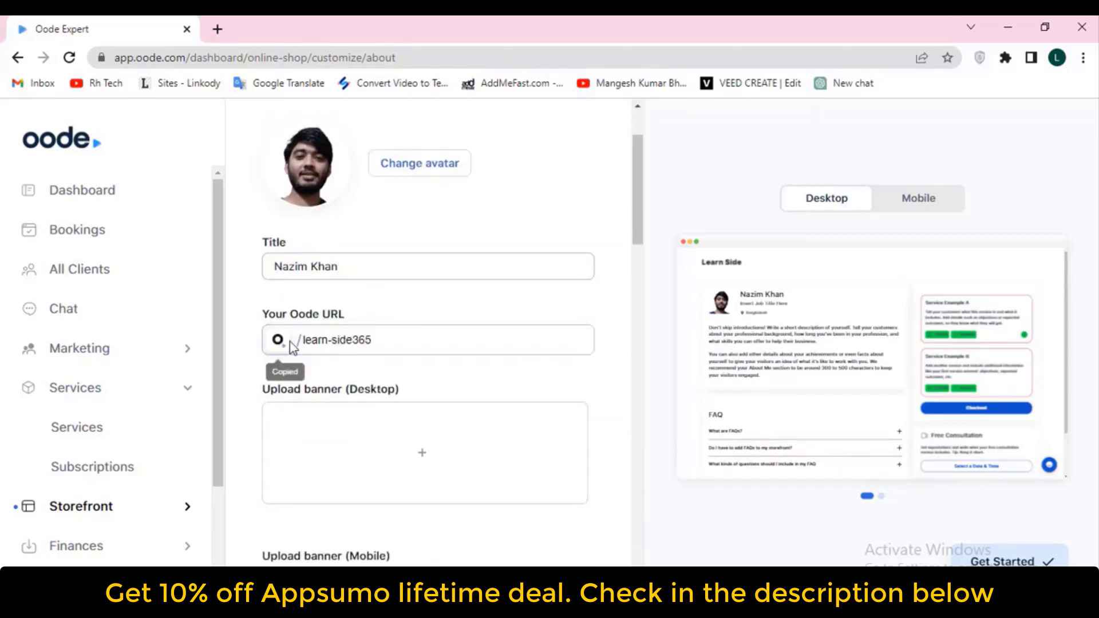
drag(392, 339, 295, 344)
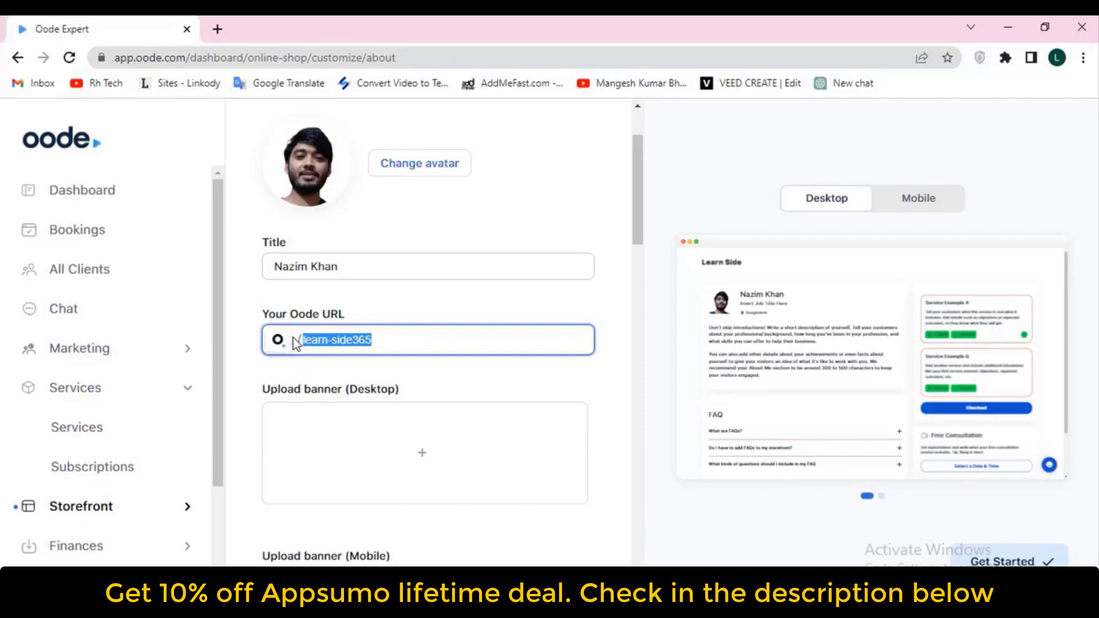
text(Nazim)
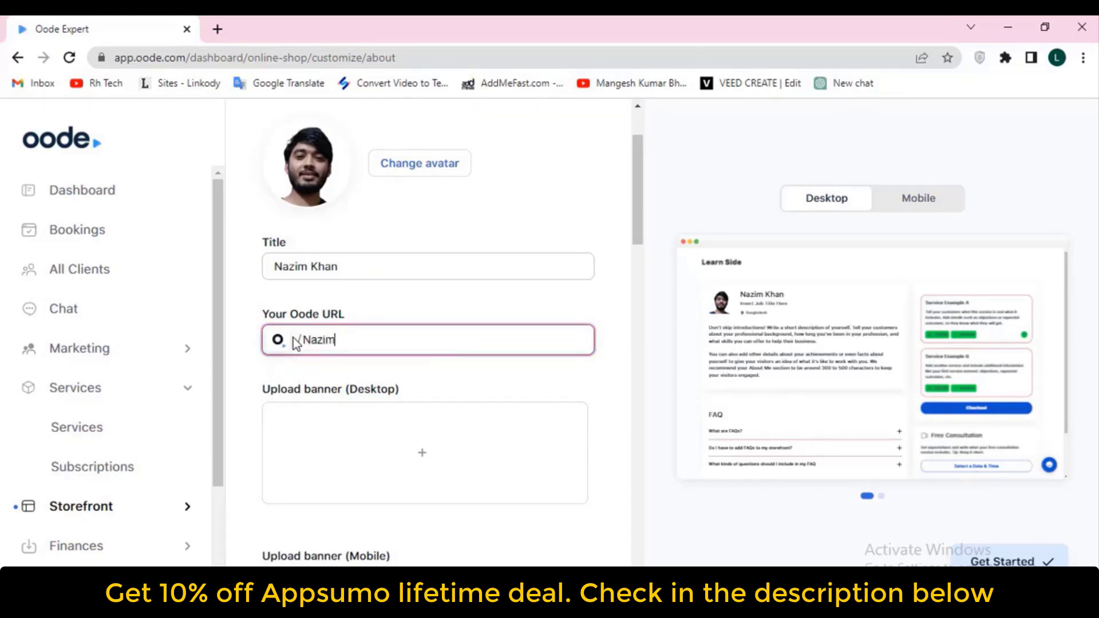
key(BackSpace)
key(BackSpace)
key(BackSpace)
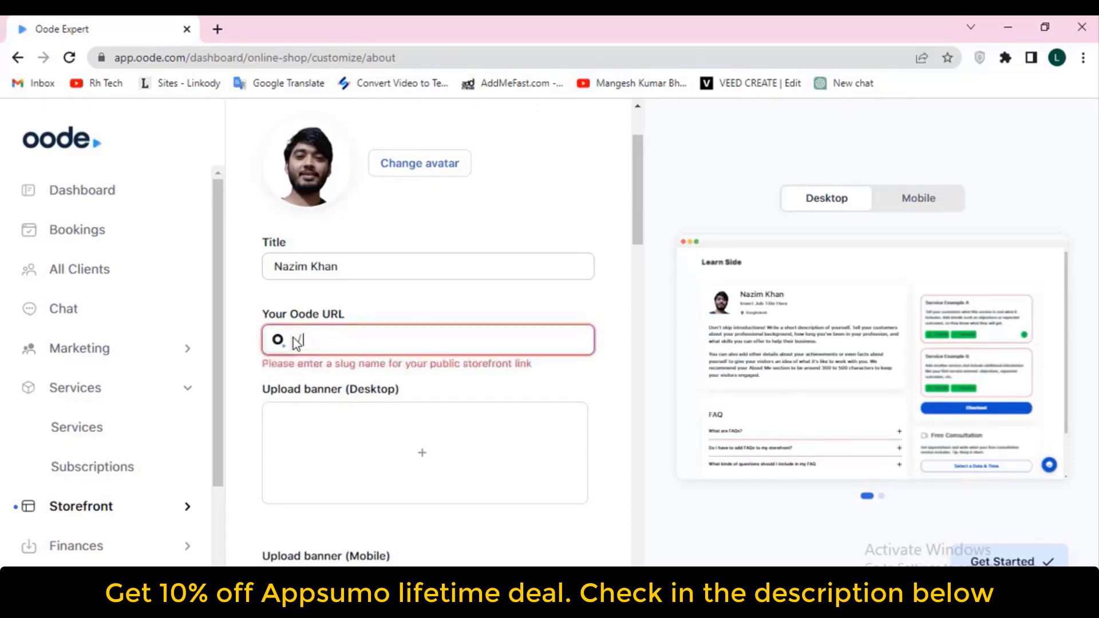
text(nazim77)
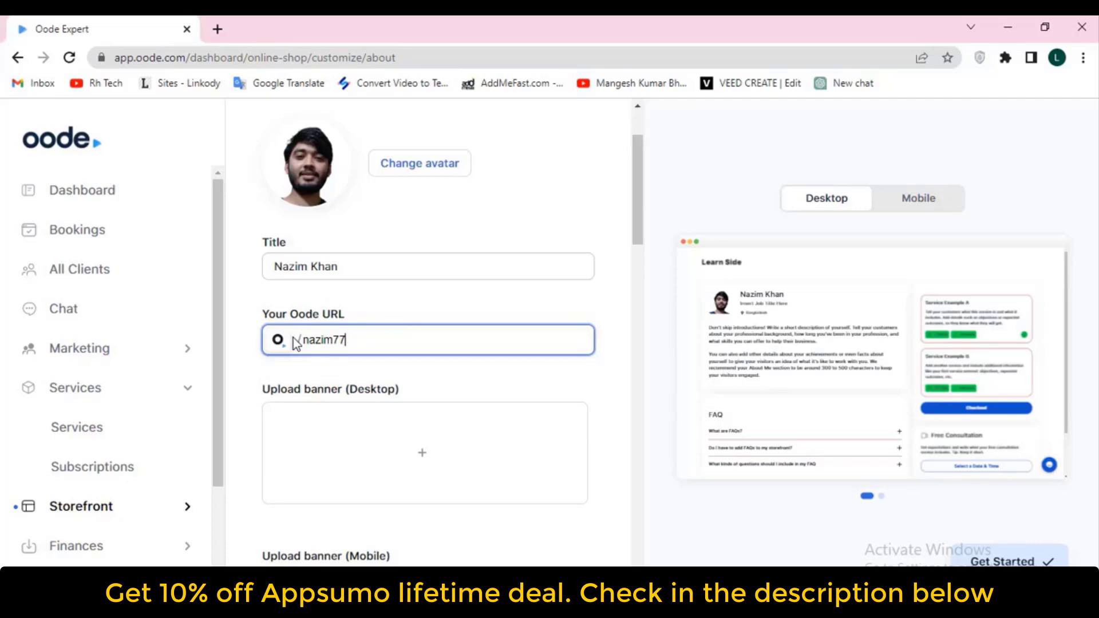
click(417, 386)
scroll(417, 387, down, 4)
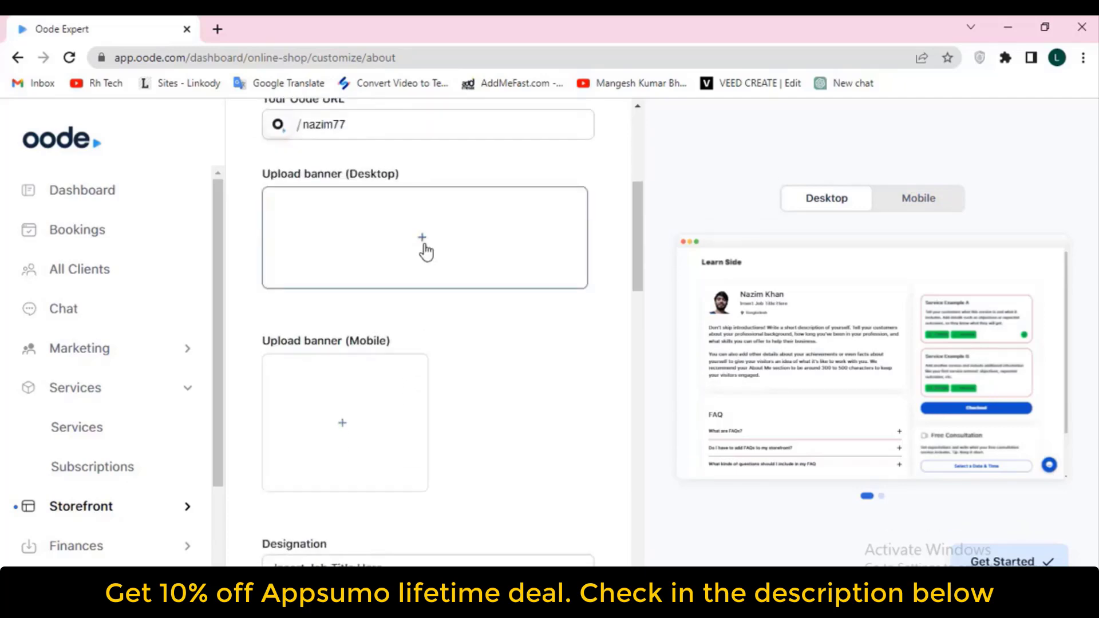
Choose the cartoon-face image from the computer for the desktop banner
scroll(538, 312, up, 2)
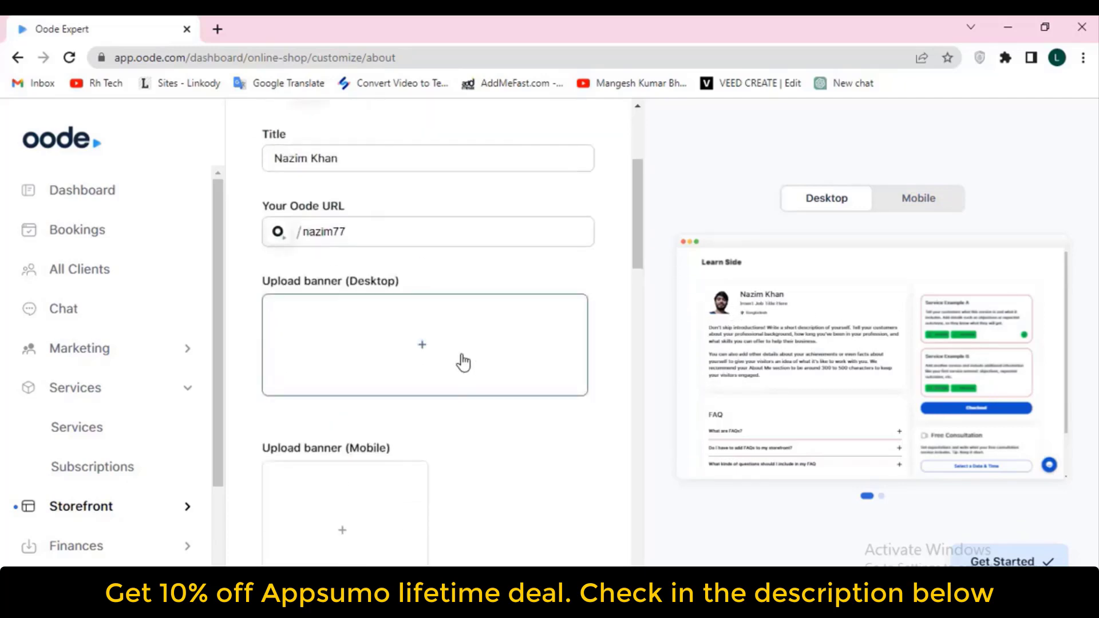
click(426, 348)
click(552, 338)
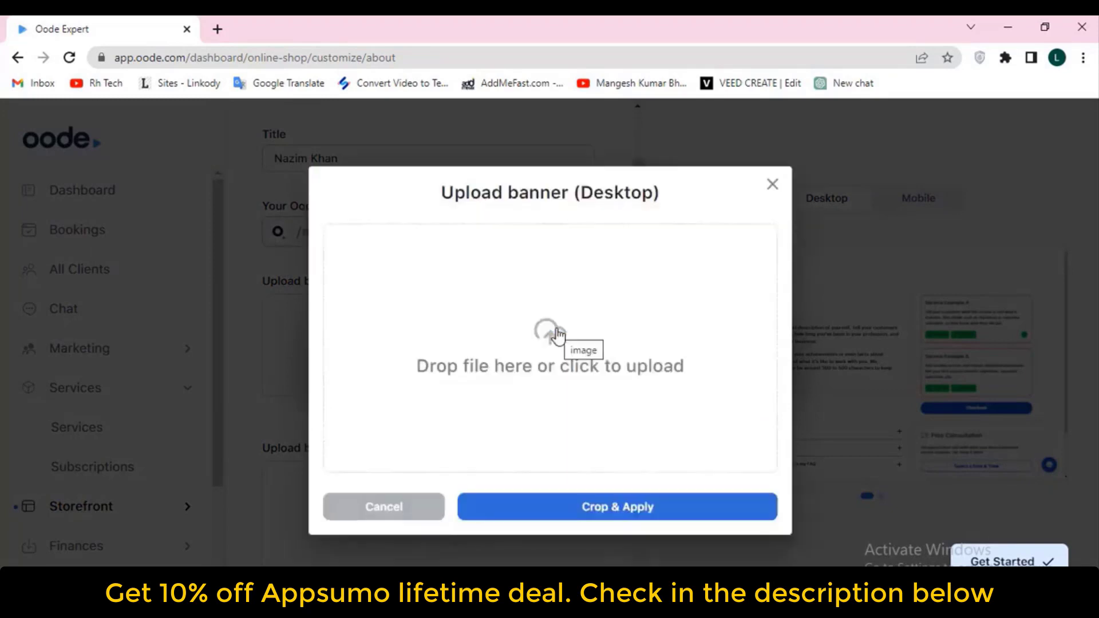
click(603, 513)
click(622, 374)
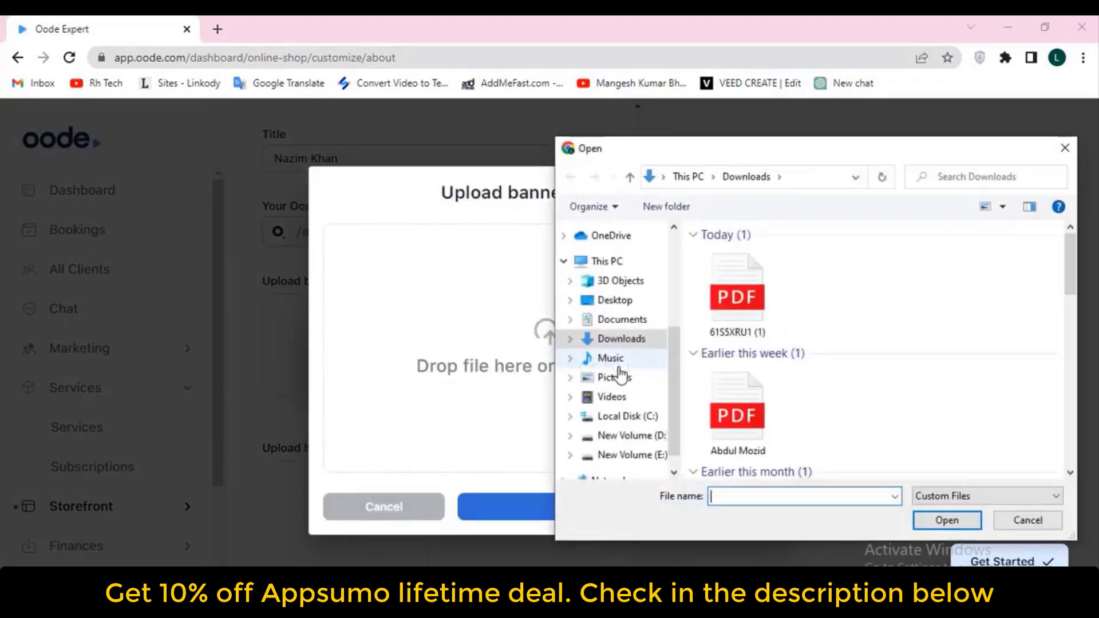
scroll(824, 390, down, 5)
scroll(840, 402, down, 8)
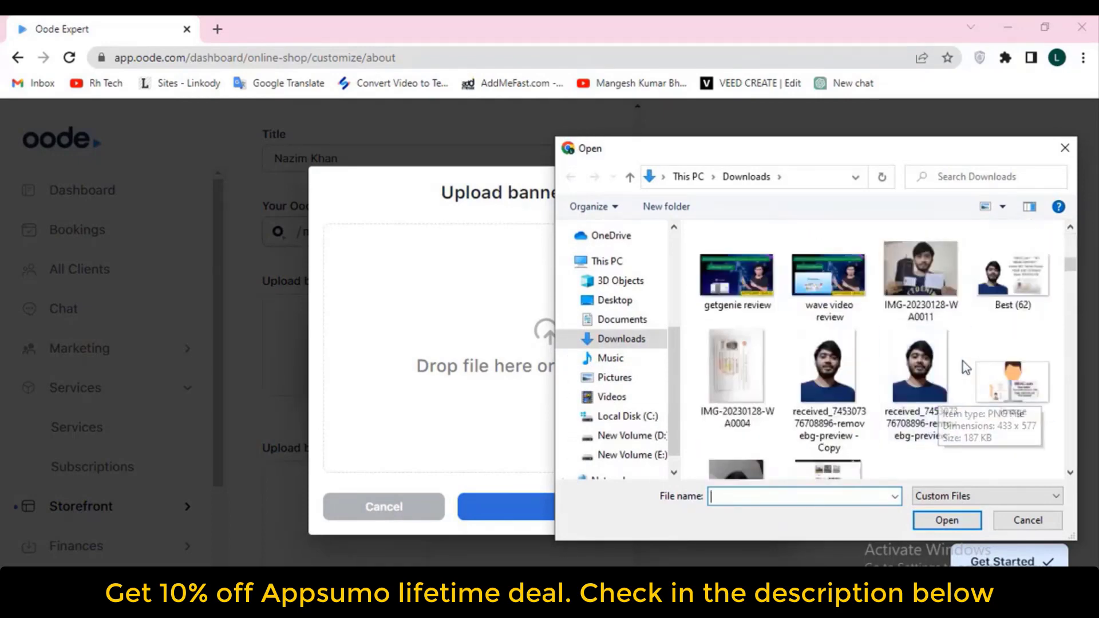
scroll(932, 286, down, 2)
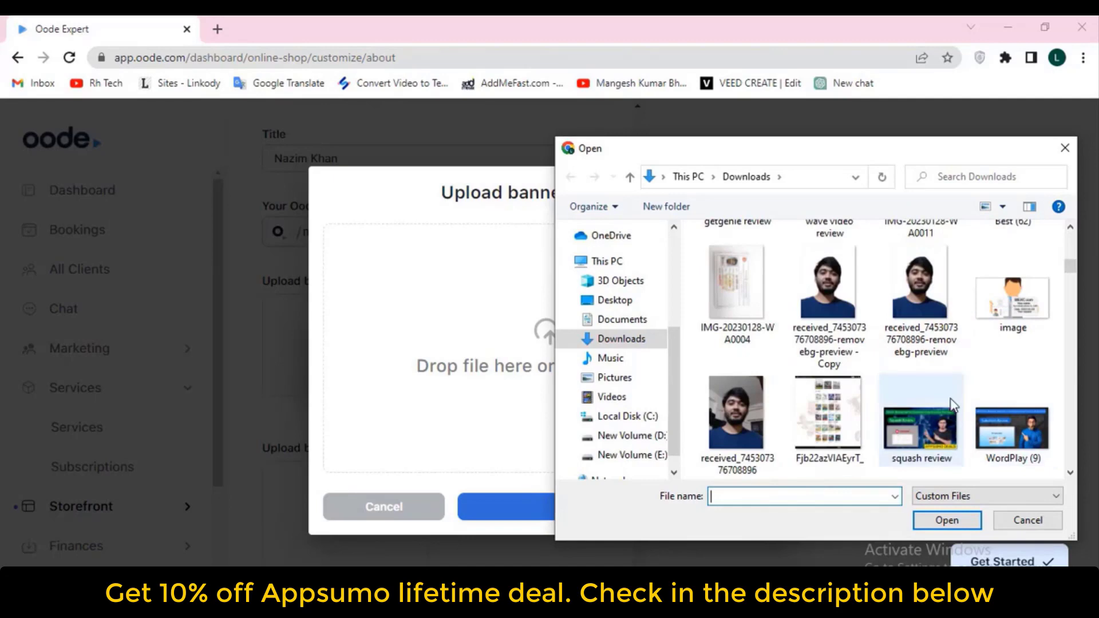
scroll(1005, 320, down, 3)
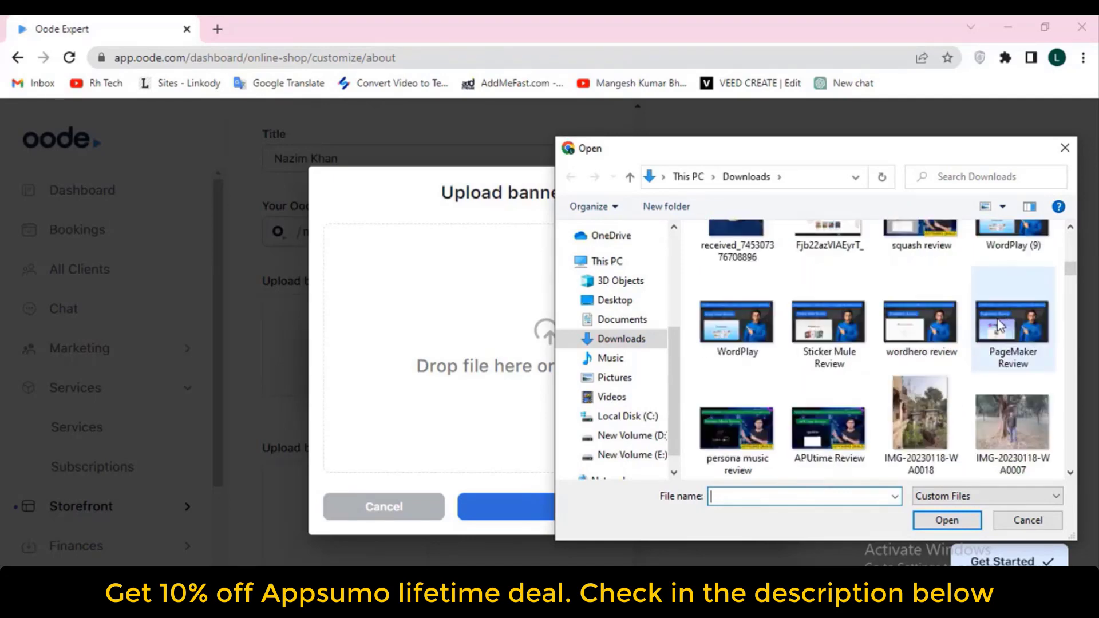
scroll(999, 332, down, 3)
scroll(978, 325, up, 5)
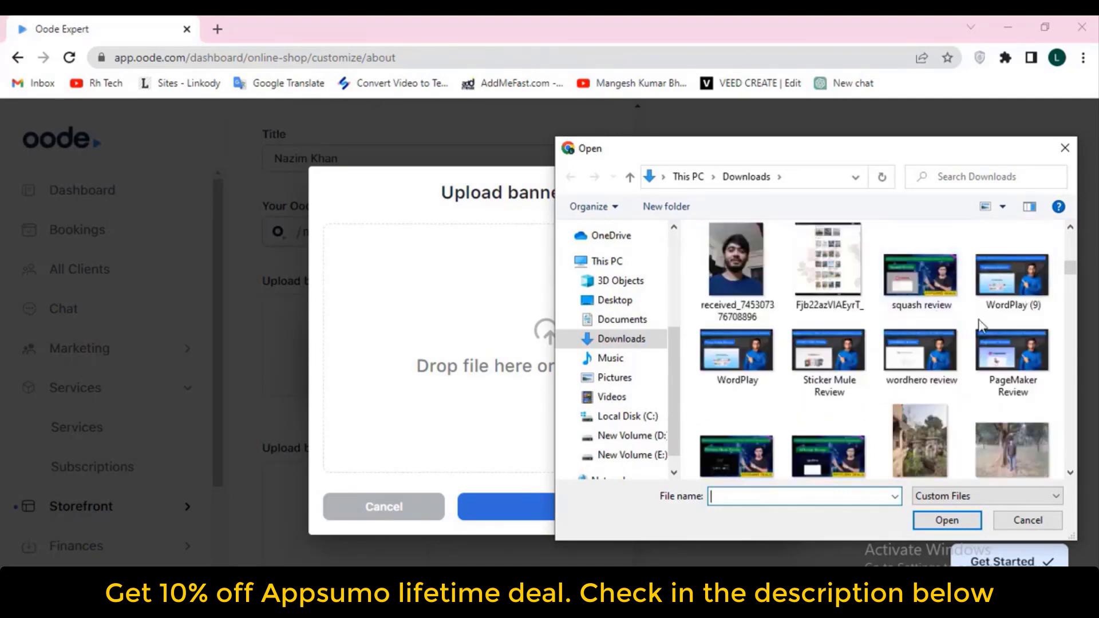
double_click(1018, 274)
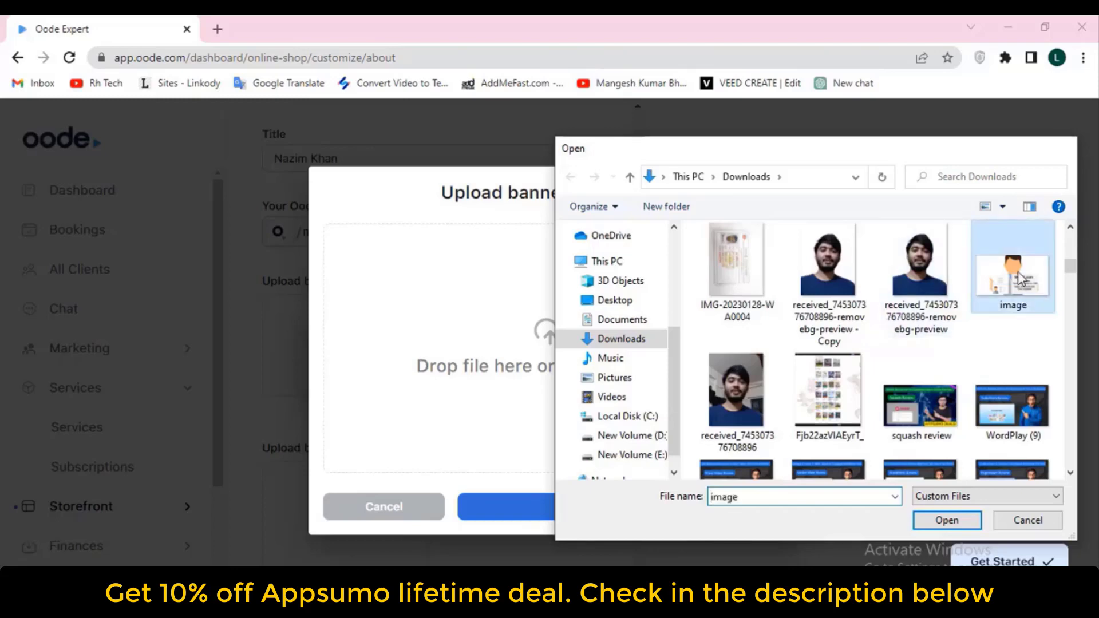
Move the crop area up and right to frame the face, then apply the desktop banner
drag(589, 348, 572, 270)
drag(603, 338, 633, 329)
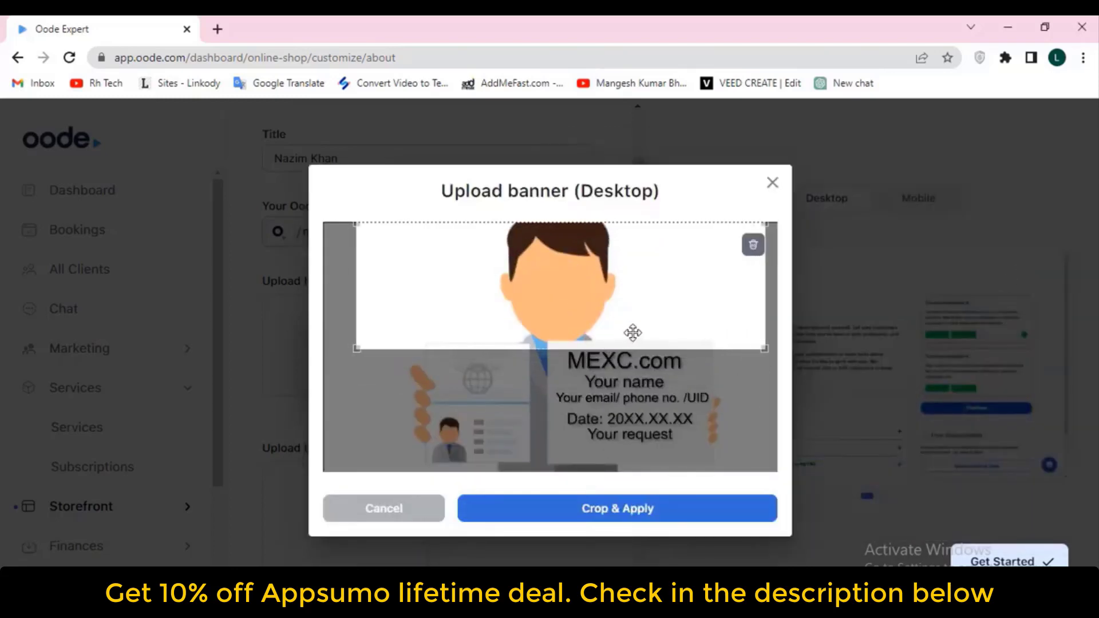
click(623, 515)
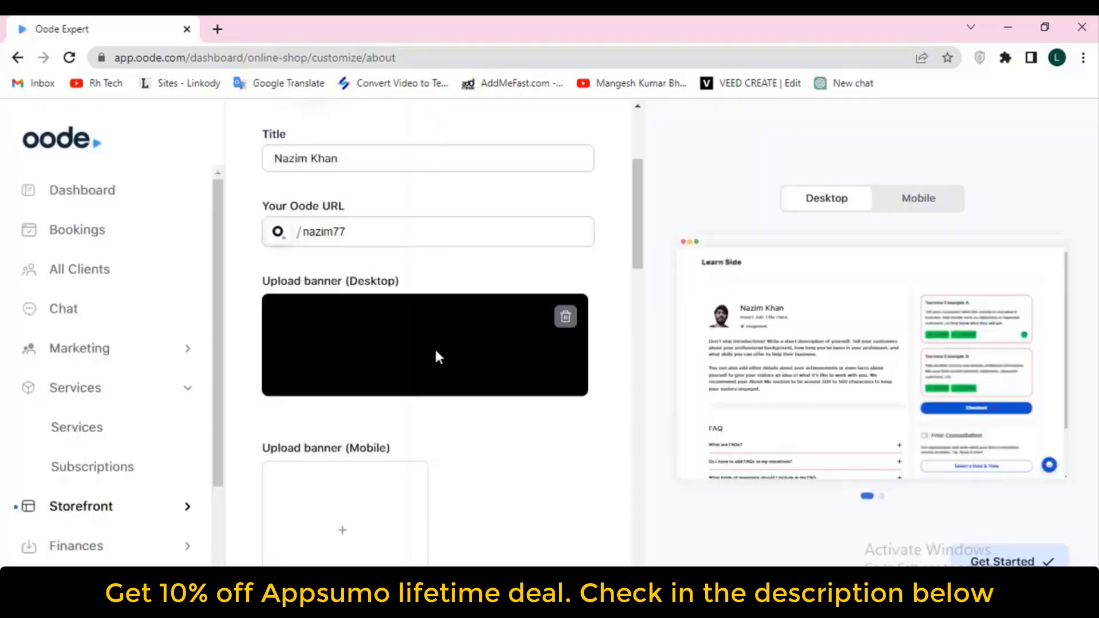
scroll(466, 345, down, 2)
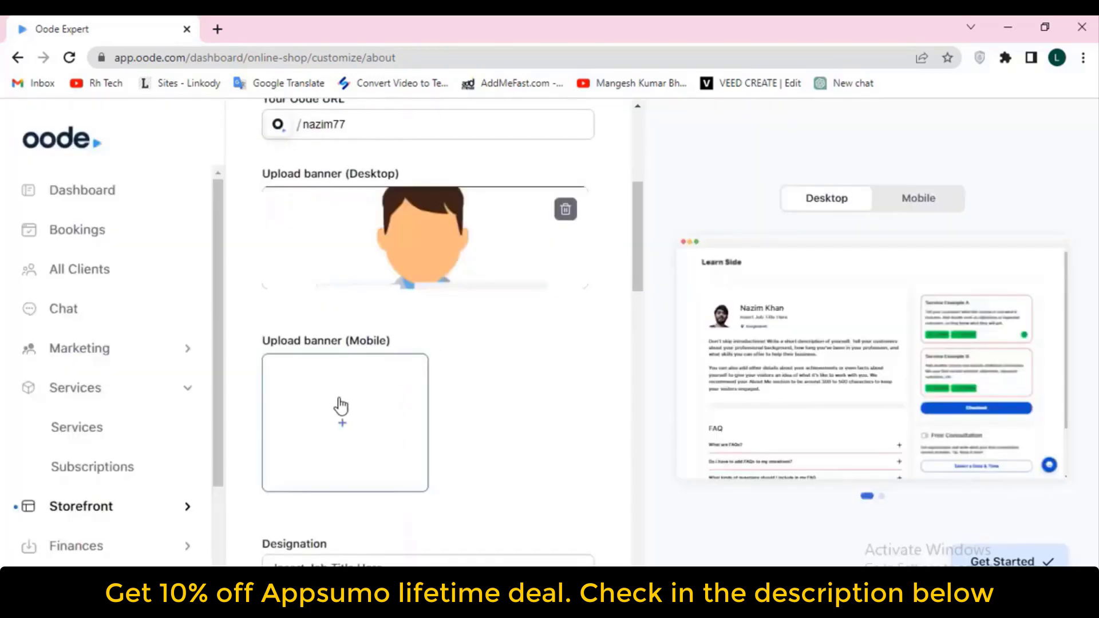
Upload the Can-Dogs-Eat-Fish photo as the mobile banner, cropped over the dog, then select the Designation text
click(355, 414)
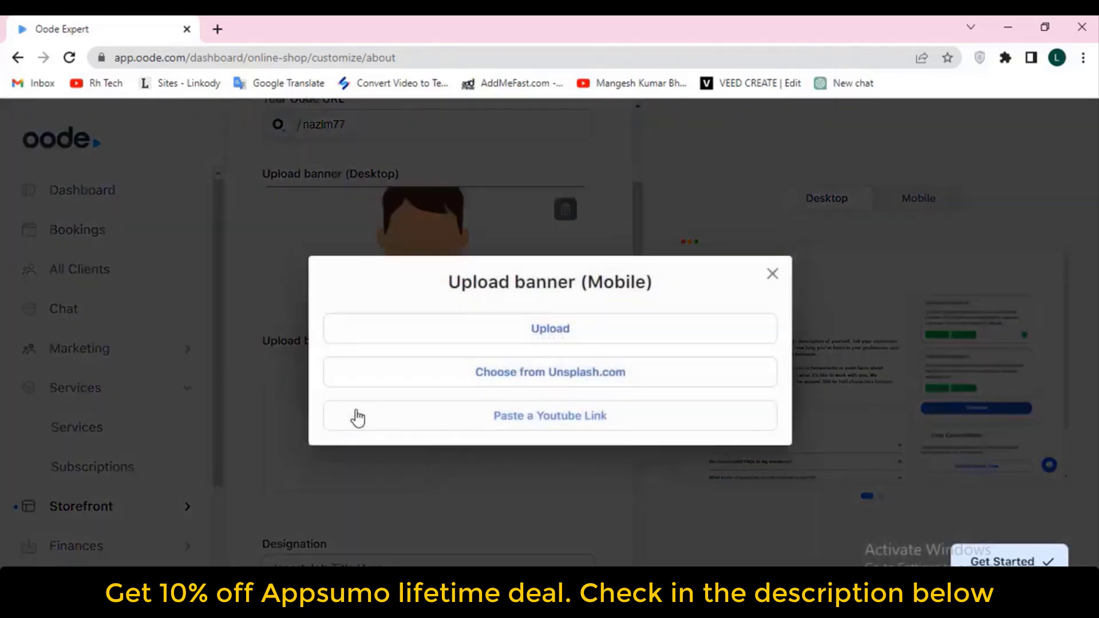
click(528, 331)
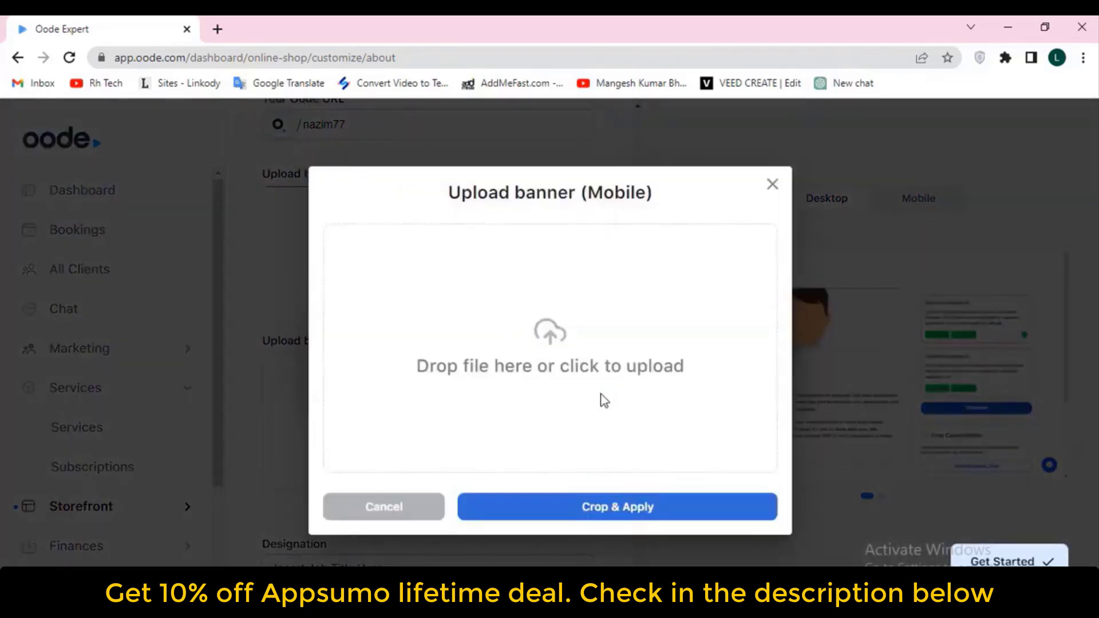
click(600, 398)
scroll(801, 358, down, 5)
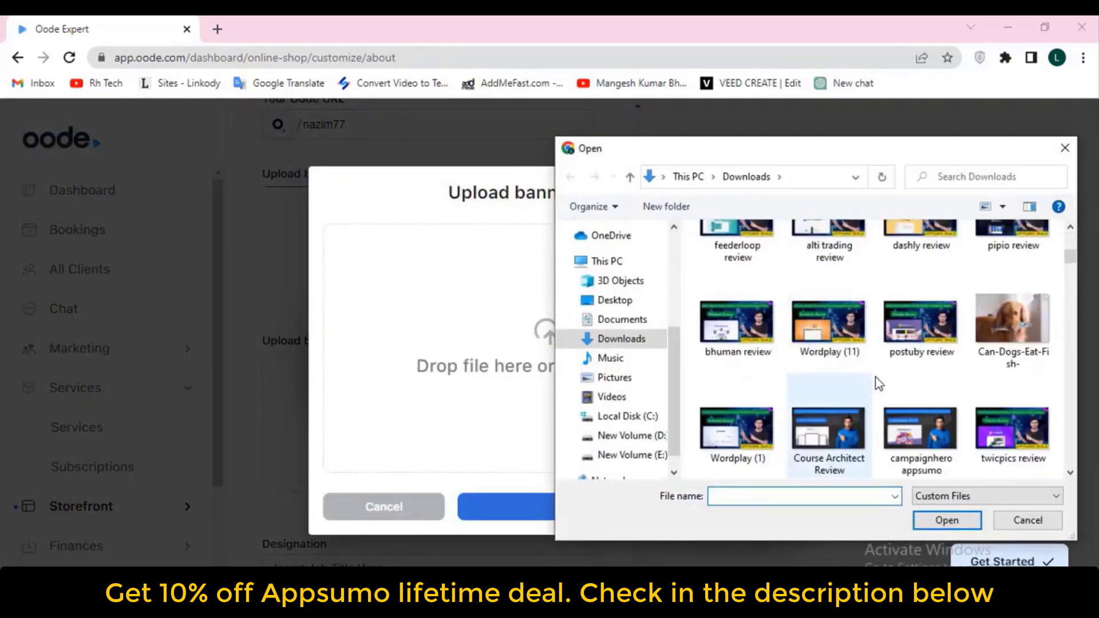
double_click(1011, 321)
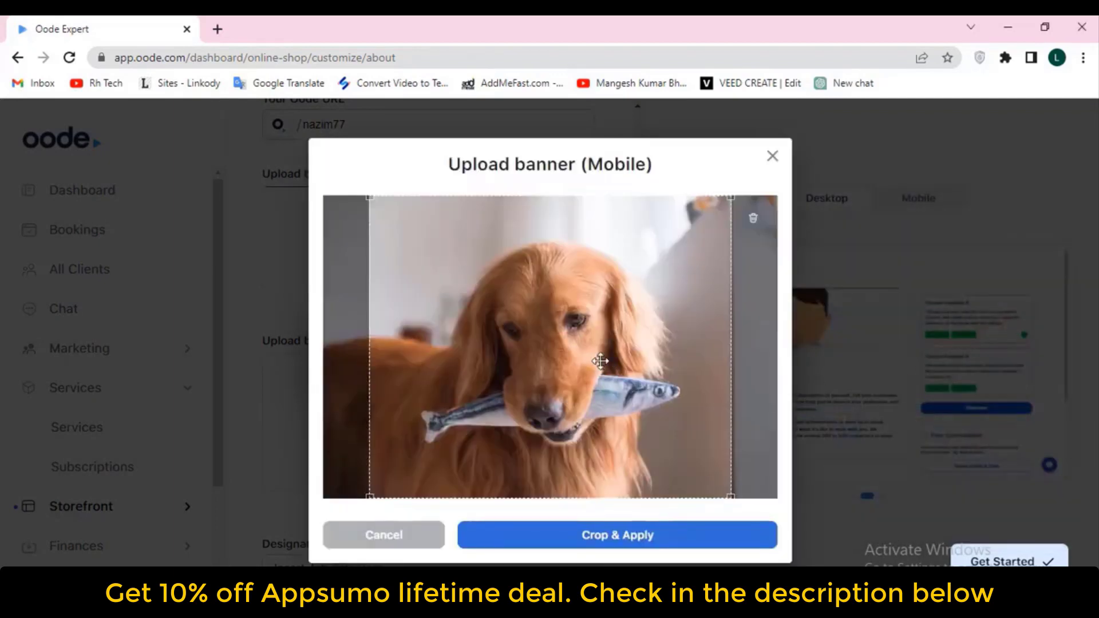
drag(605, 363, 538, 350)
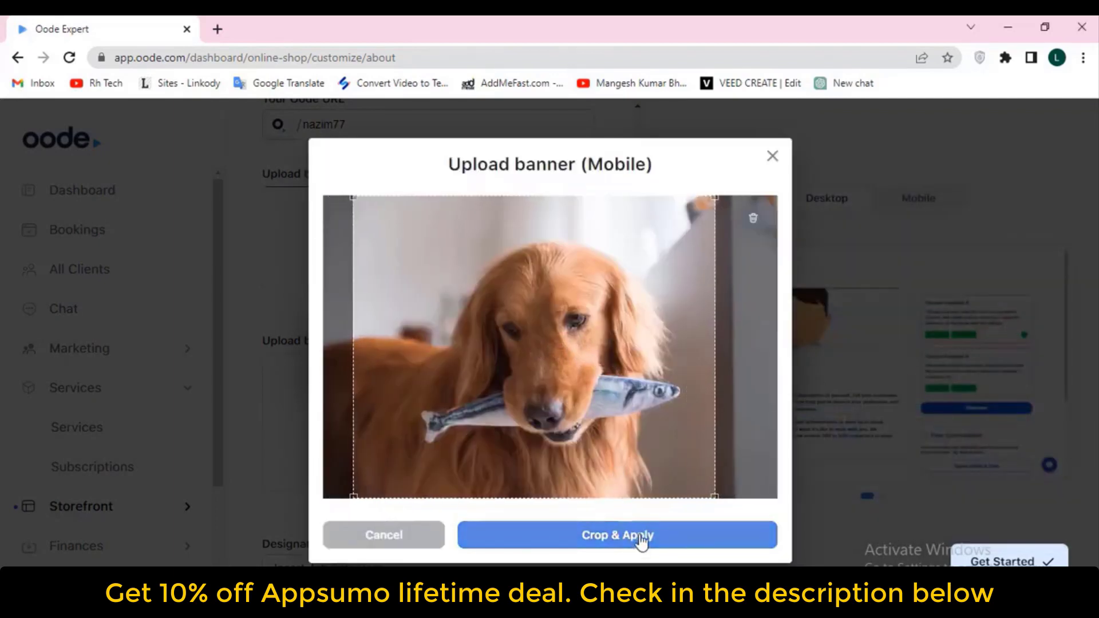
click(642, 537)
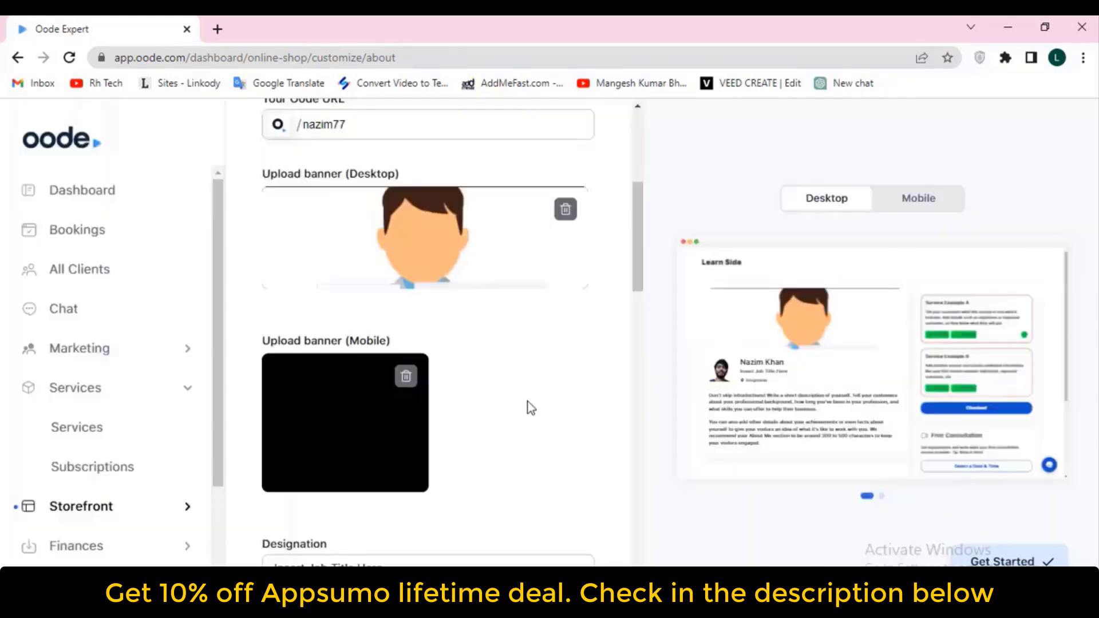
scroll(510, 412, down, 2)
scroll(510, 412, down, 3)
drag(490, 353, 252, 365)
Change the Designation to 'sales manager' and add the tag 'email marketing'
key(BackSpace)
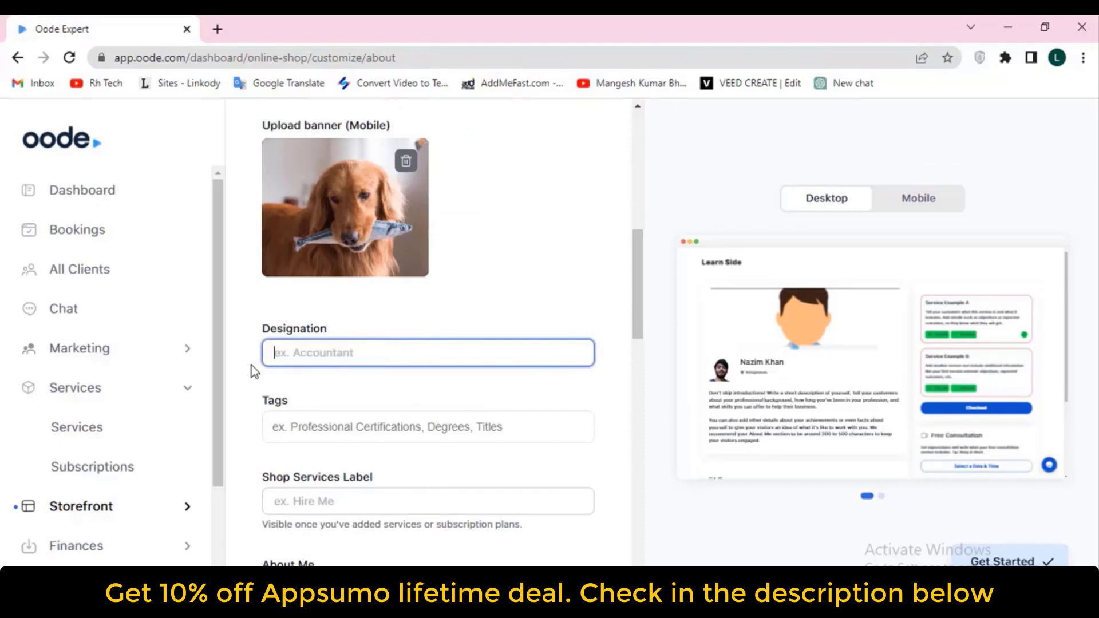
text(sale)
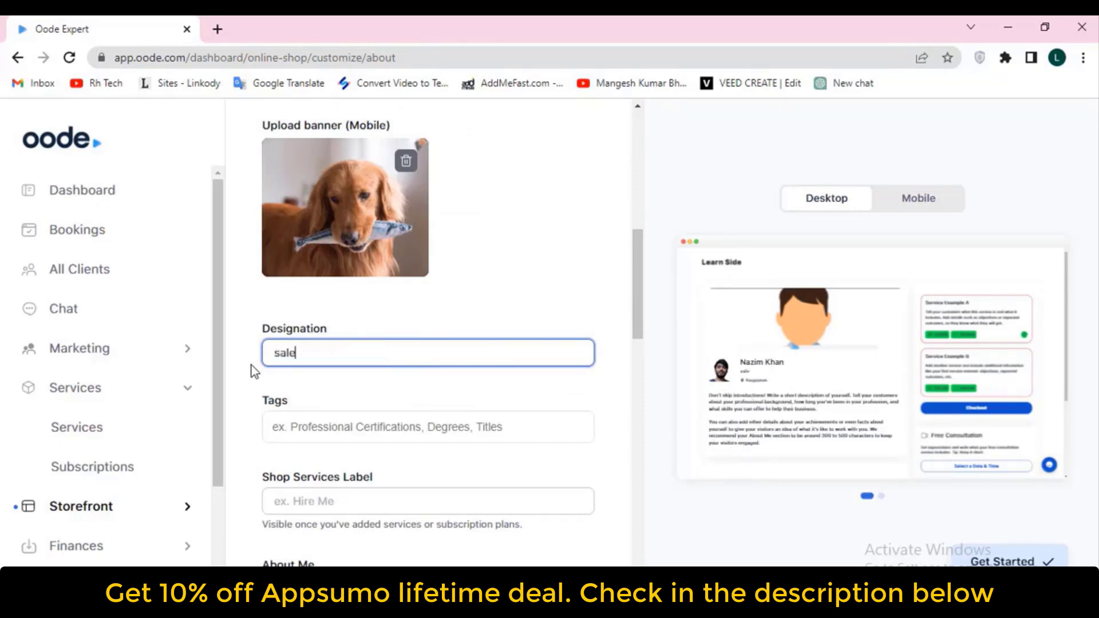
text(s manager)
click(364, 428)
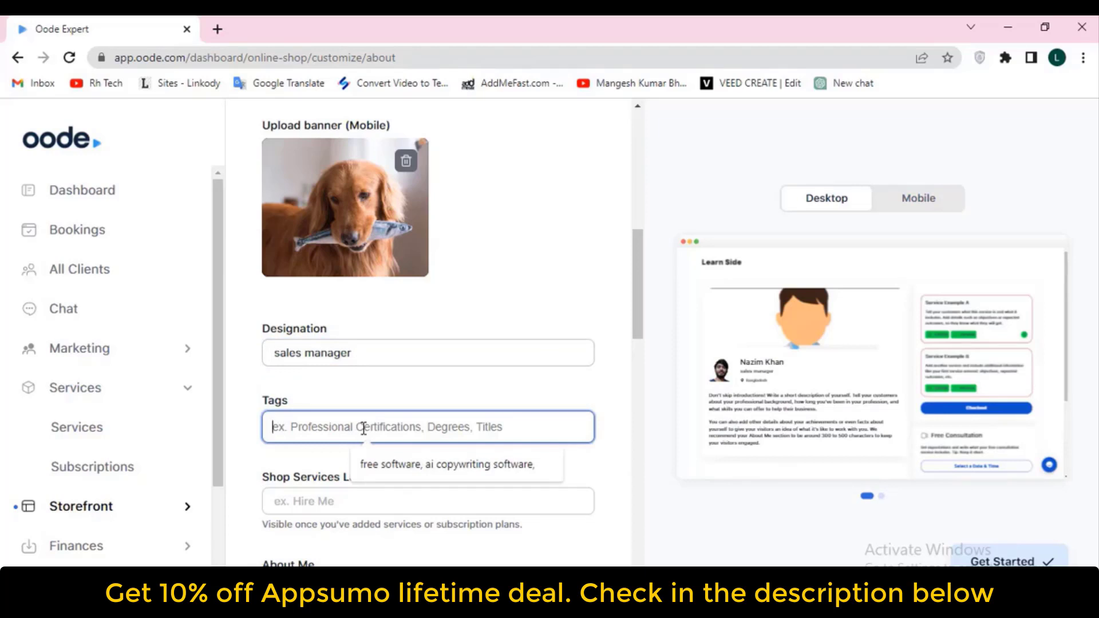
text(email)
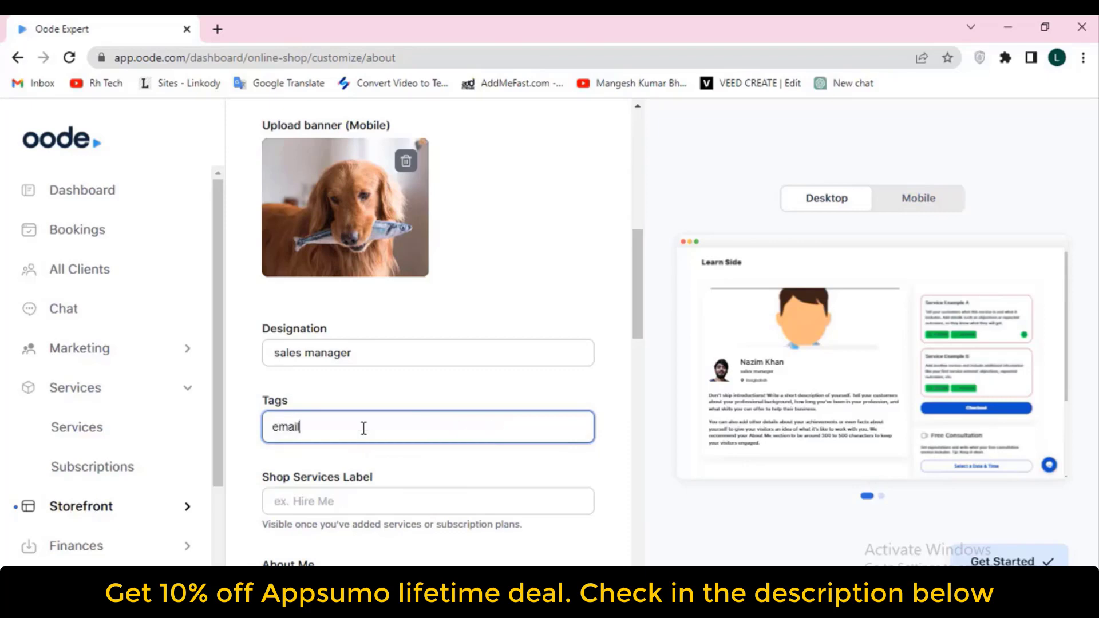
text( marketing)
Set the Shop Services Label to 'sales proudect'
scroll(342, 508, down, 5)
click(332, 178)
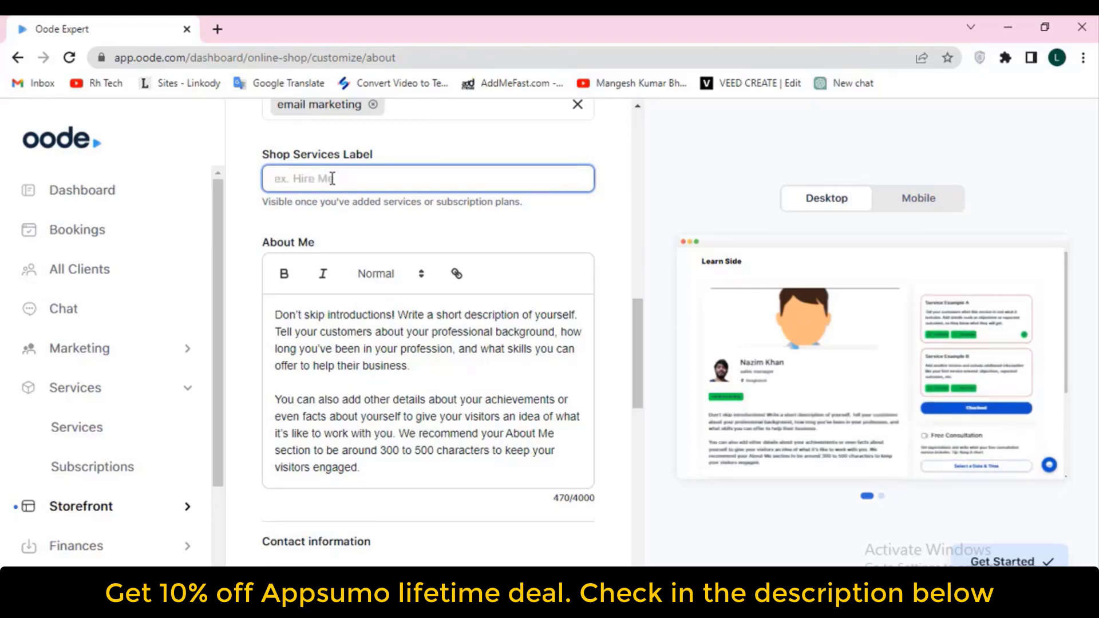
text(s)
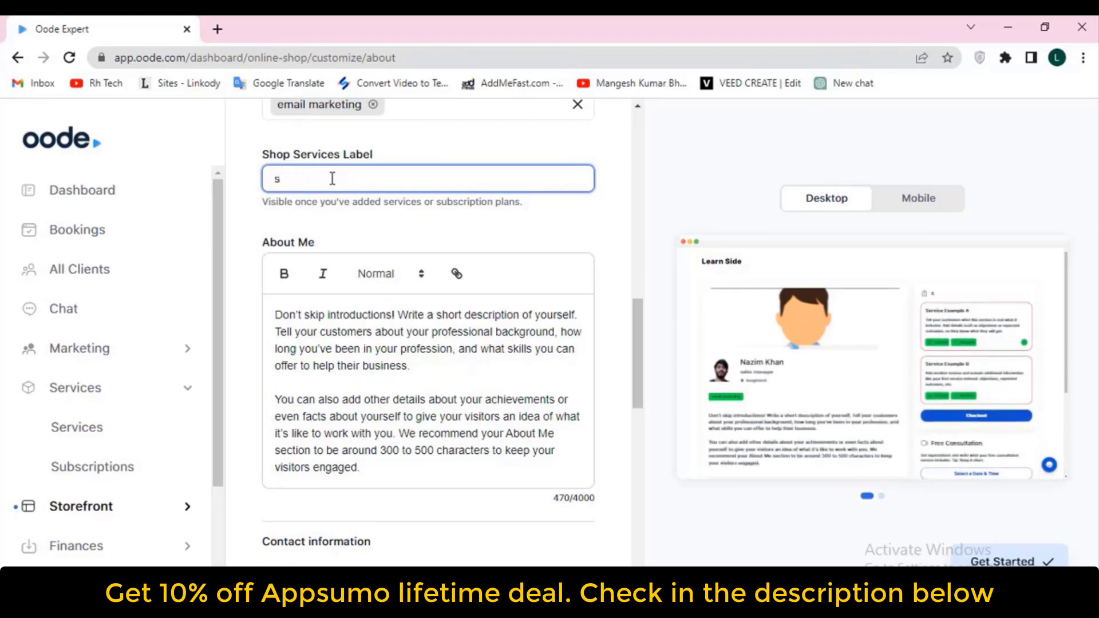
text(alingi)
key(BackSpace)
key(BackSpace)
key(BackSpace)
text(ing)
key(BackSpace)
key(BackSpace)
key(BackSpace)
key(BackSpace)
text(sales proudect)
click(428, 338)
Replace the About Me text with the pasted description of about.me
scroll(428, 337, down, 2)
drag(398, 362, 273, 211)
text(about.me is a personal web hosting service co-founded by Ryan Freitas, Tony Conrad and Tim Young in October 2009. The site offers registered users a simple platform from which to link multiple online identities, relevant external sites, and popular social networking websites such as Facebook, Flickr,)
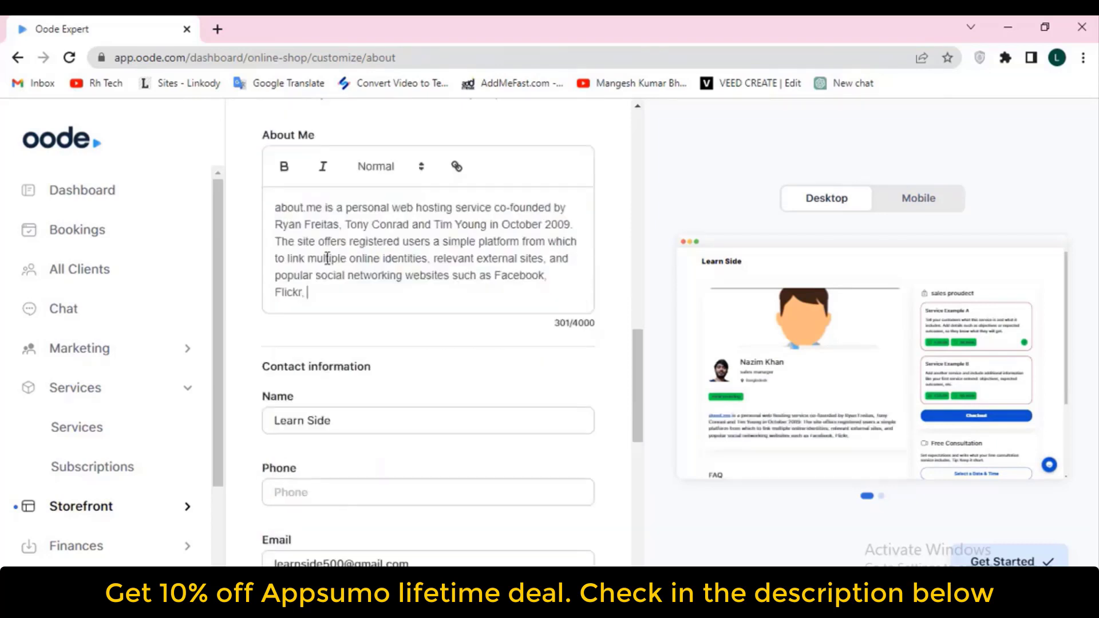
scroll(369, 302, down, 3)
scroll(369, 302, down, 3)
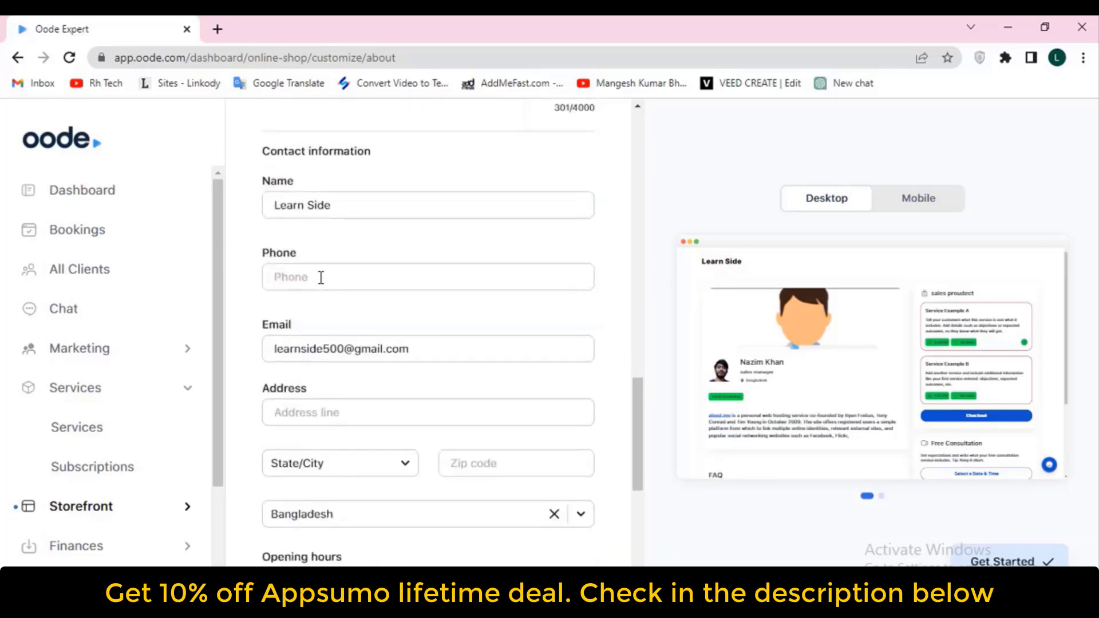
scroll(341, 205, up, 2)
Replace the contact name with the owner's full name and enter the phone number
drag(367, 313, 250, 319)
key(BackSpace)
text(nazim)
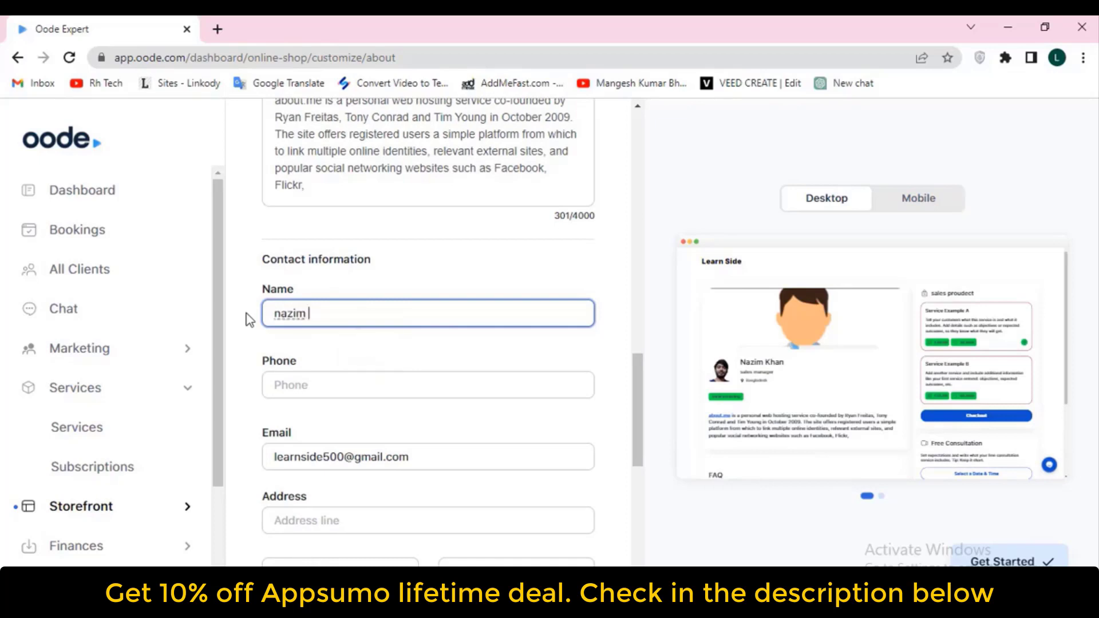
text( kah)
key(BackSpace)
key(BackSpace)
text(h)
key(Tab)
text(01822)
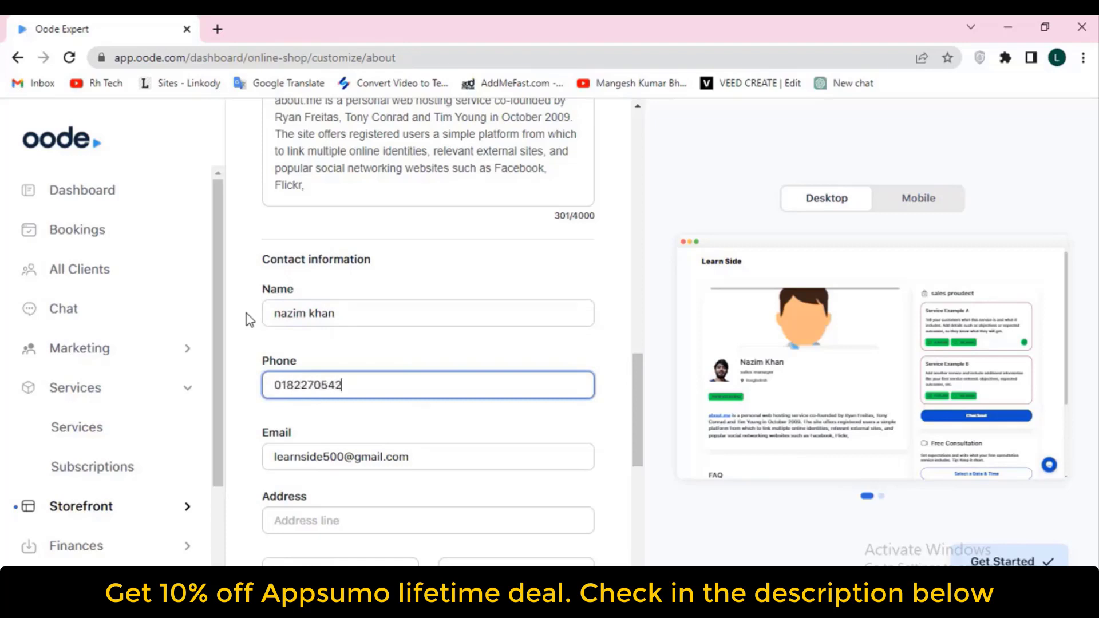
scroll(326, 368, down, 4)
Enter 'Bangladesh' as the address line, choose Dhaka as the state/city and fill in the zip code
click(349, 305)
text(Bangladesh)
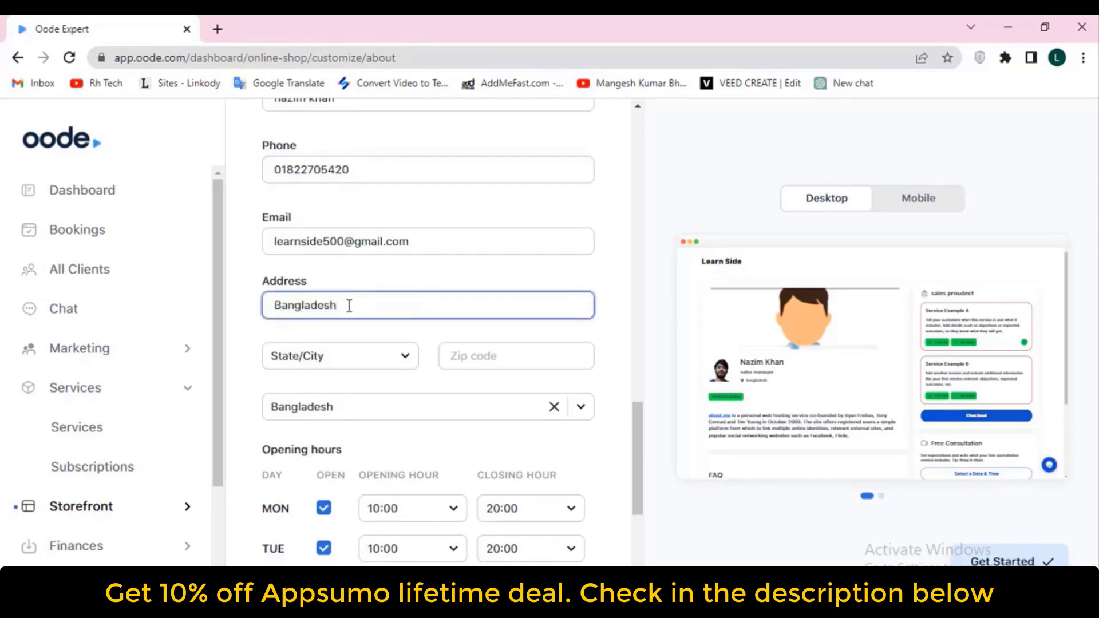
click(352, 364)
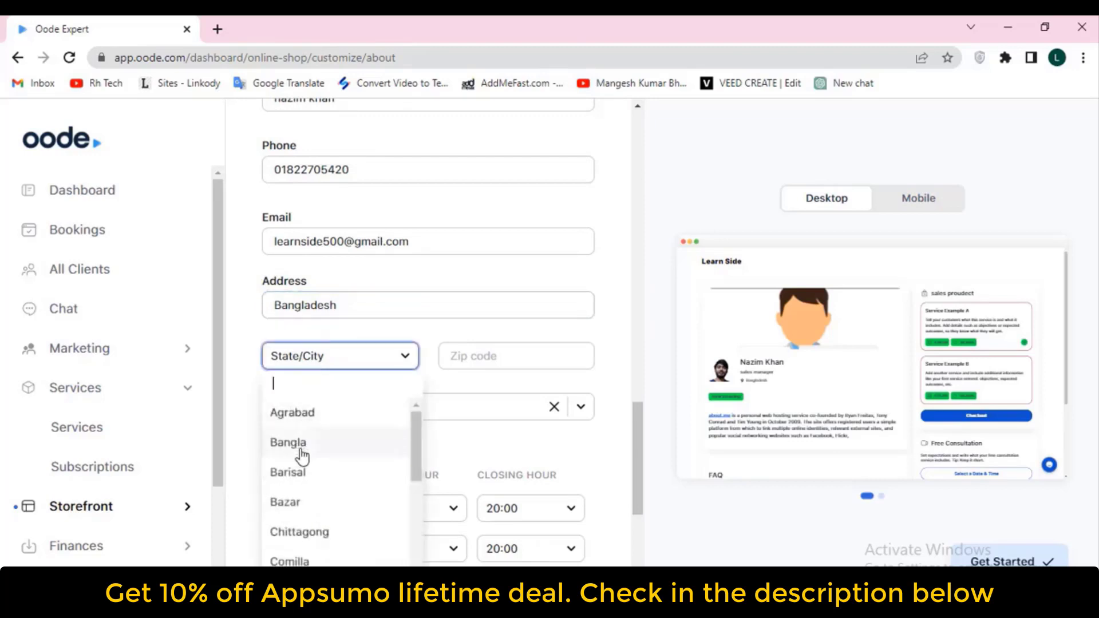
scroll(302, 456, down, 2)
scroll(305, 429, up, 3)
scroll(301, 458, down, 3)
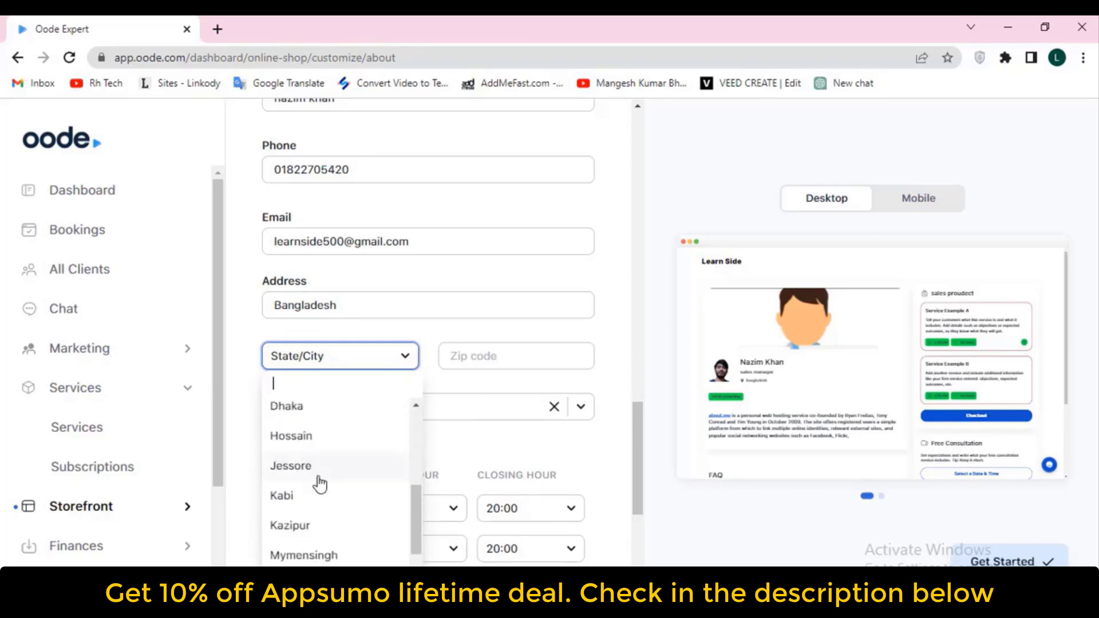
click(293, 407)
click(516, 355)
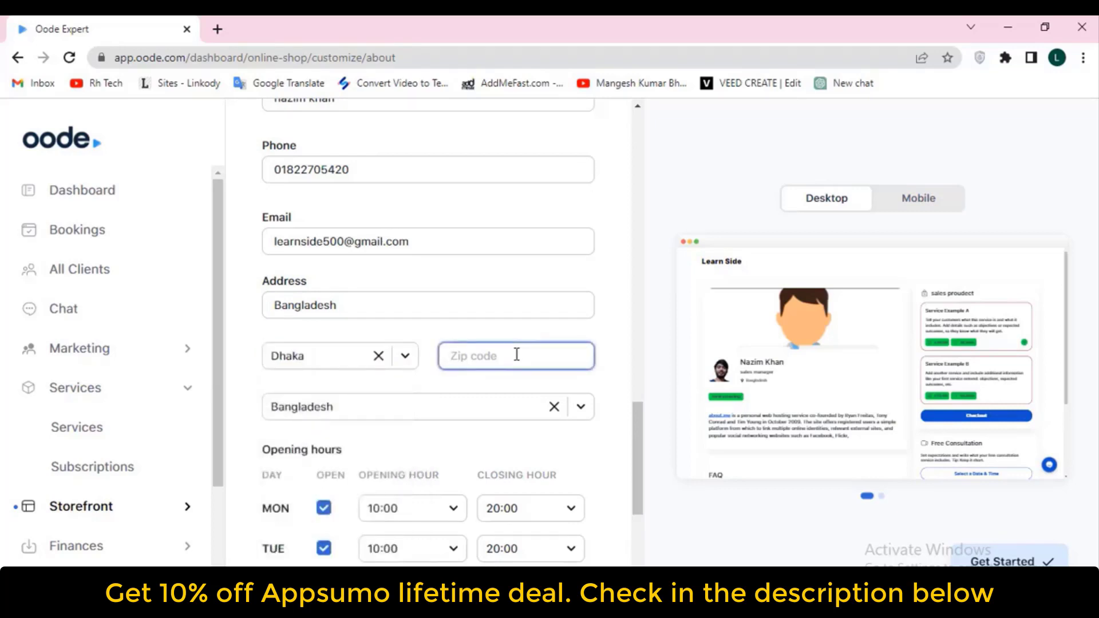
text(dha)
key(BackSpace)
key(BackSpace)
key(BackSpace)
text(3940)
Mark the storefront closed on Monday and Thursday in the opening hours
scroll(392, 435, down, 3)
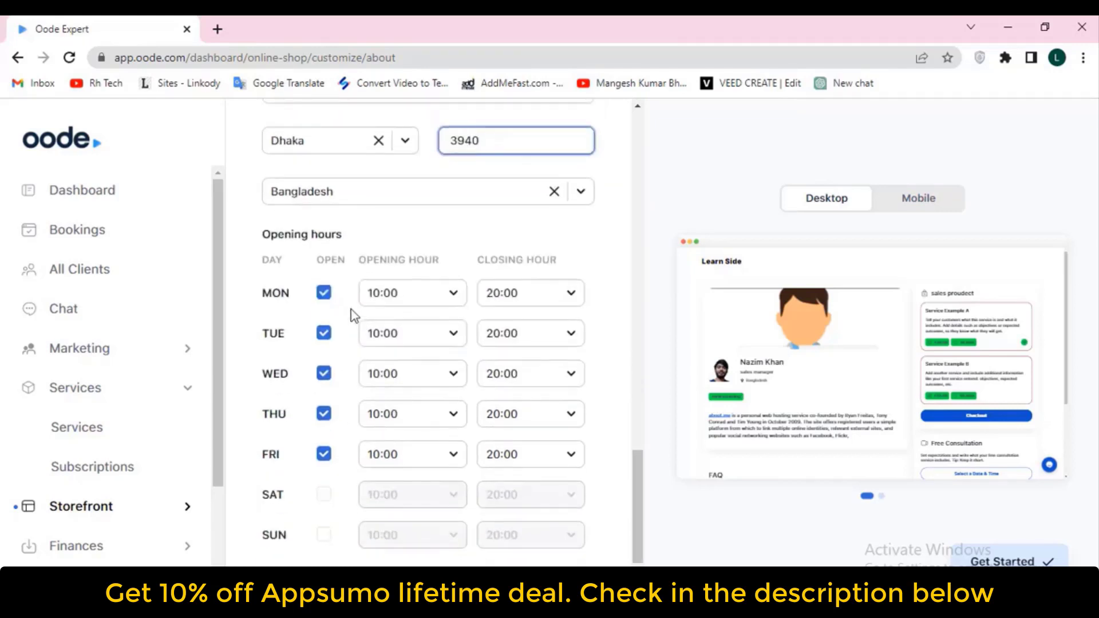
click(324, 293)
click(323, 413)
scroll(342, 401, down, 1)
scroll(343, 401, down, 3)
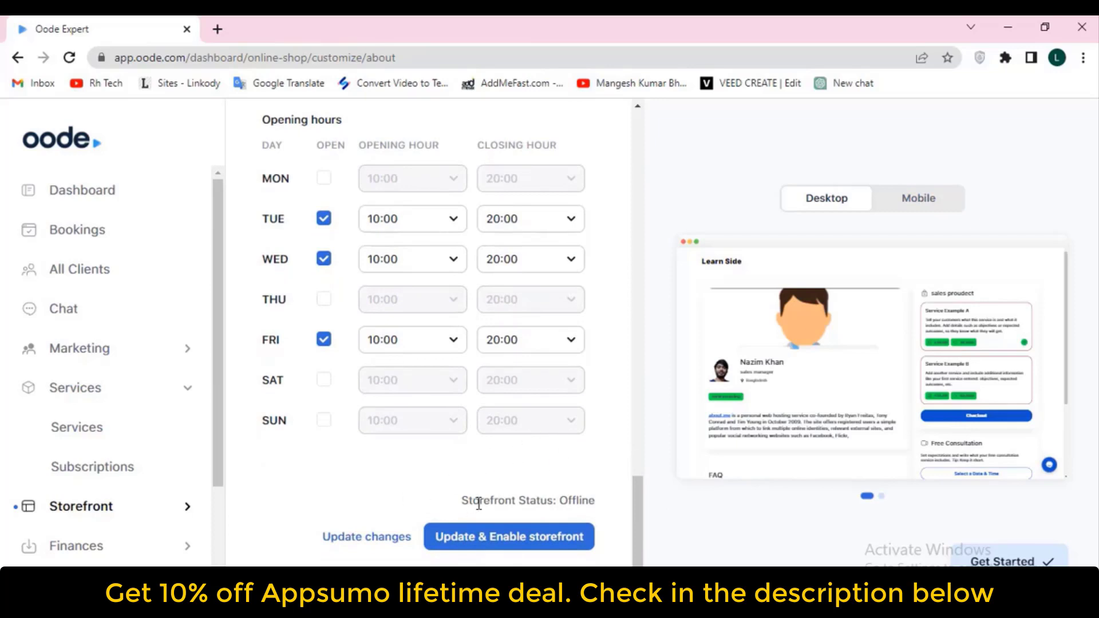
Save the business details, put the storefront online and preview it on mobile
click(517, 538)
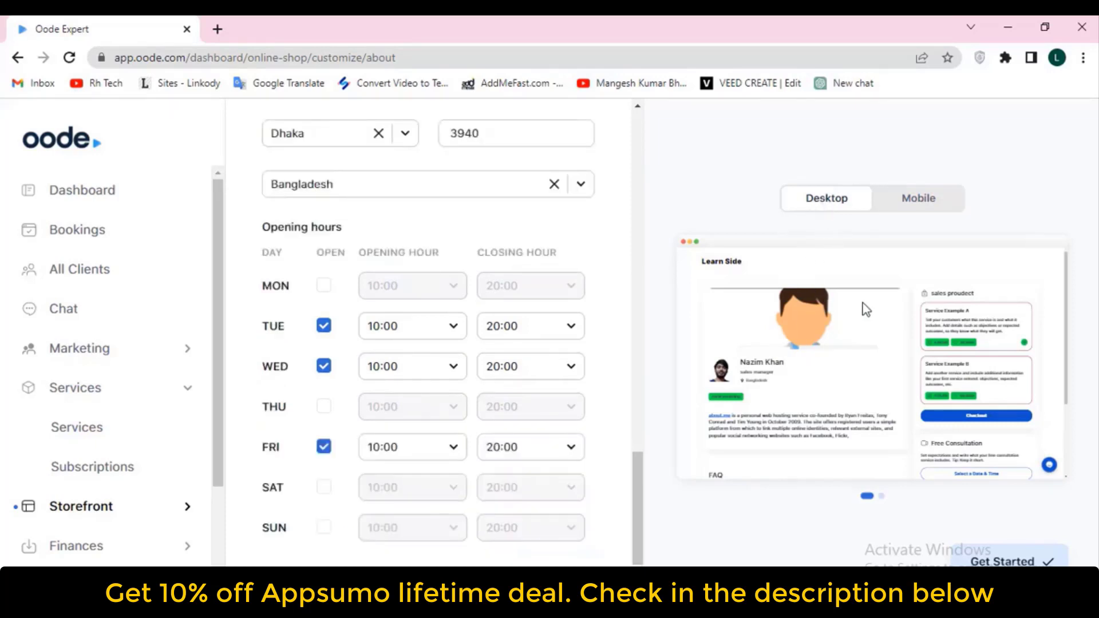
click(922, 201)
scroll(891, 320, down, 5)
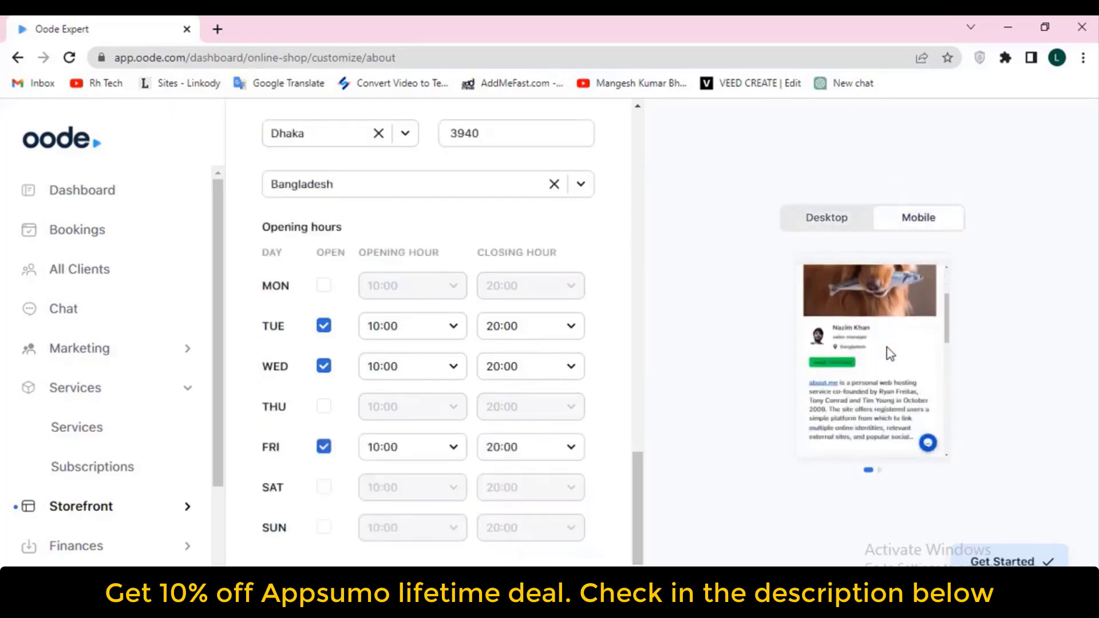
scroll(887, 353, down, 8)
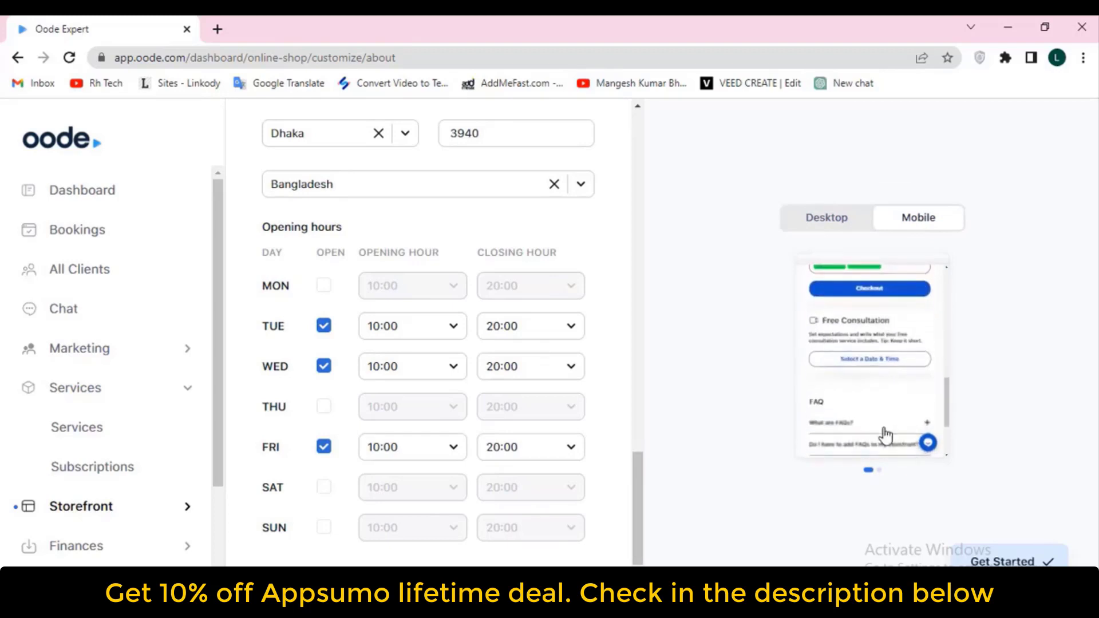
Open the 'Customize your appearance' step from the storefront setup checklist
click(928, 442)
scroll(919, 431, down, 2)
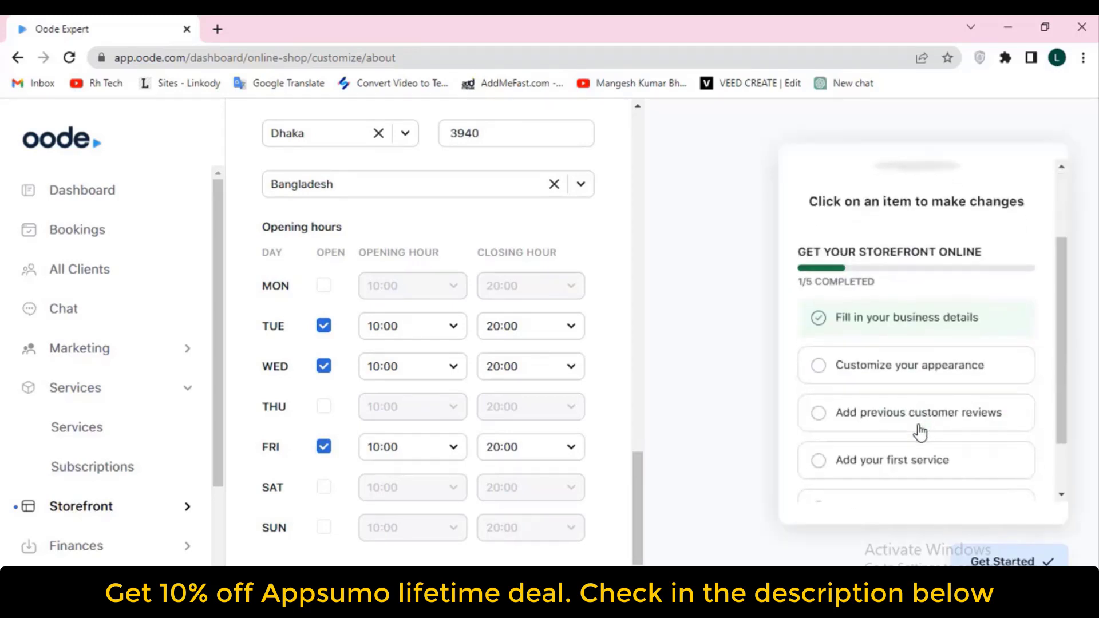
click(891, 372)
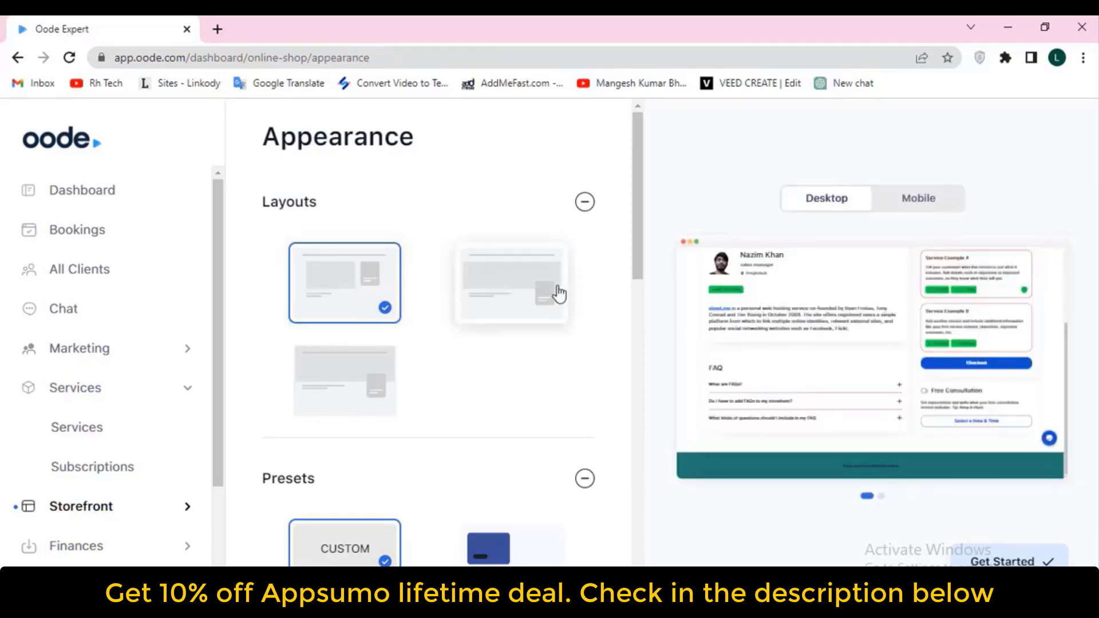
Try the banner and third layouts, then keep the original layout without a banner
click(488, 312)
click(338, 412)
click(344, 313)
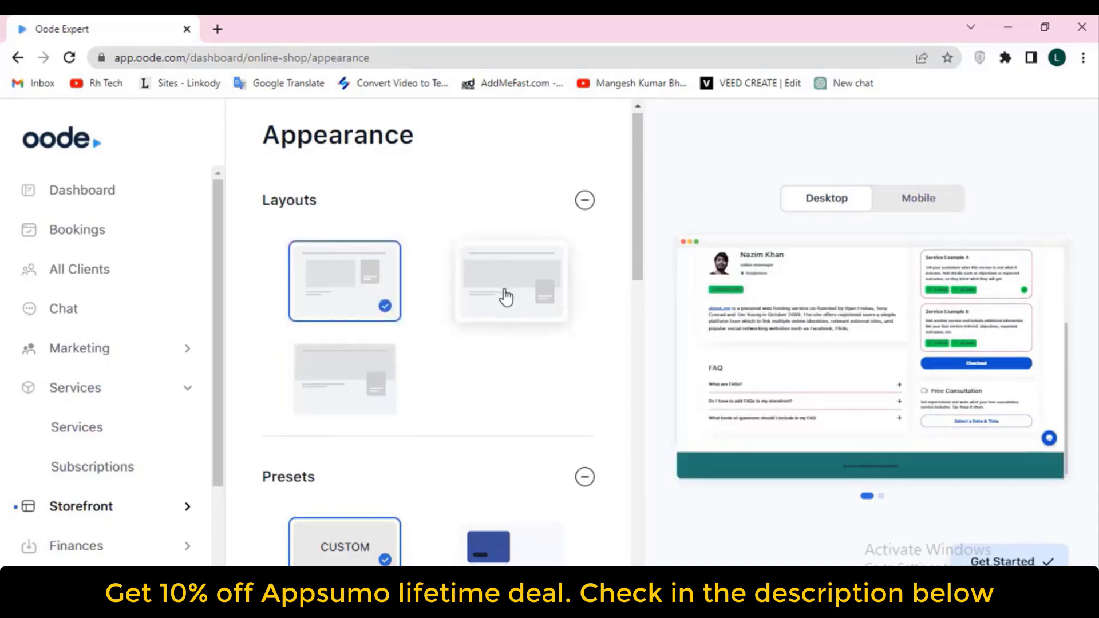
scroll(346, 343, down, 4)
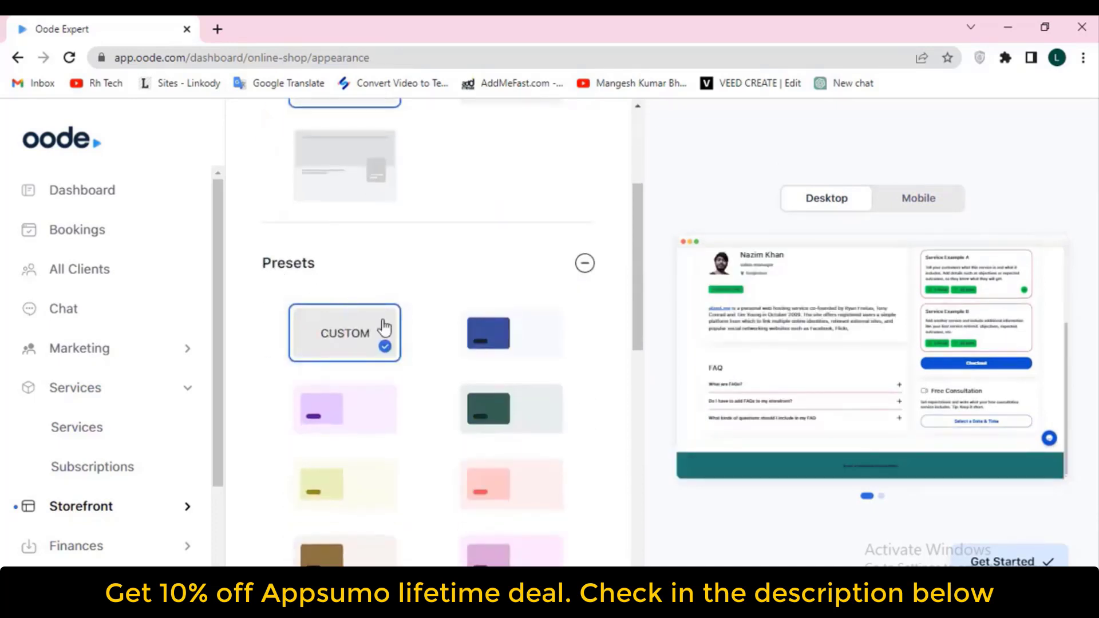
Apply the salmon-and-maroon colour preset after trying the blue, green, purple and yellow presets
click(512, 340)
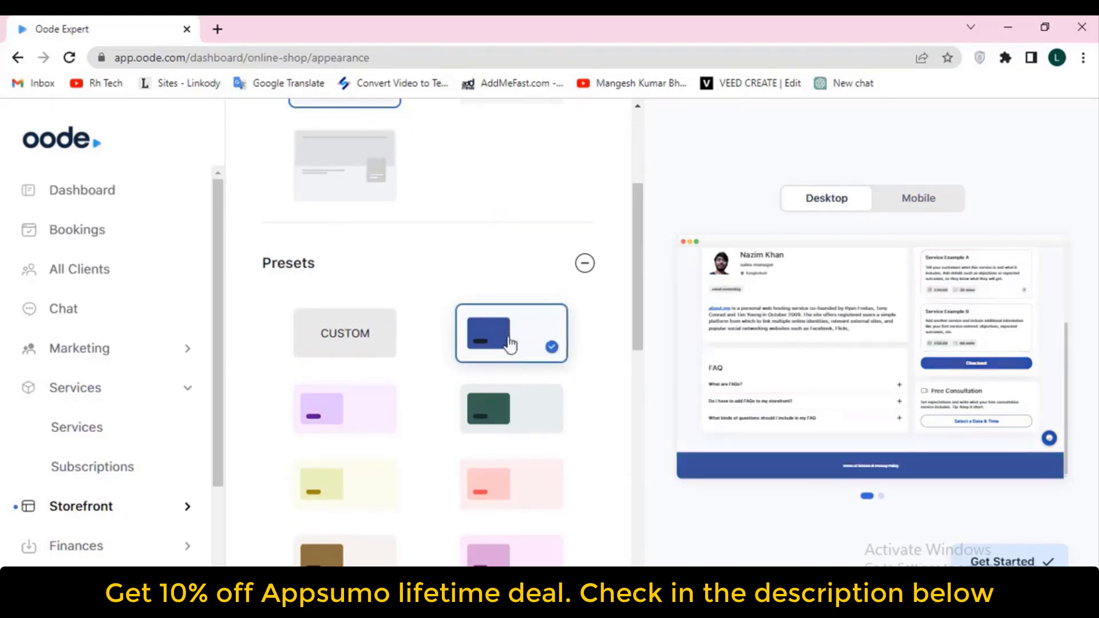
click(521, 345)
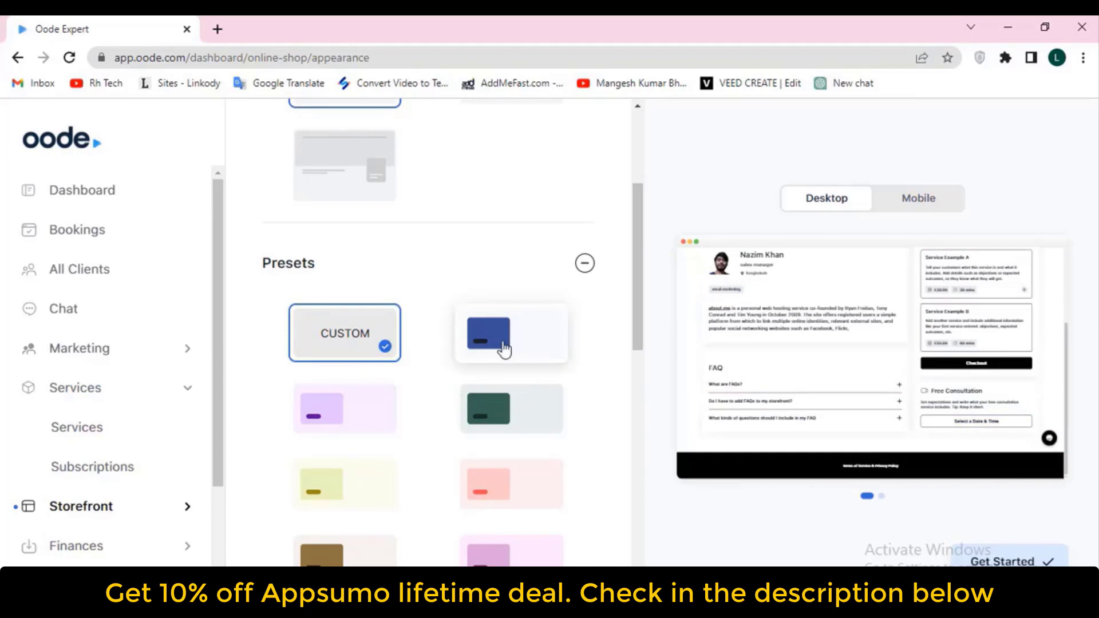
click(522, 344)
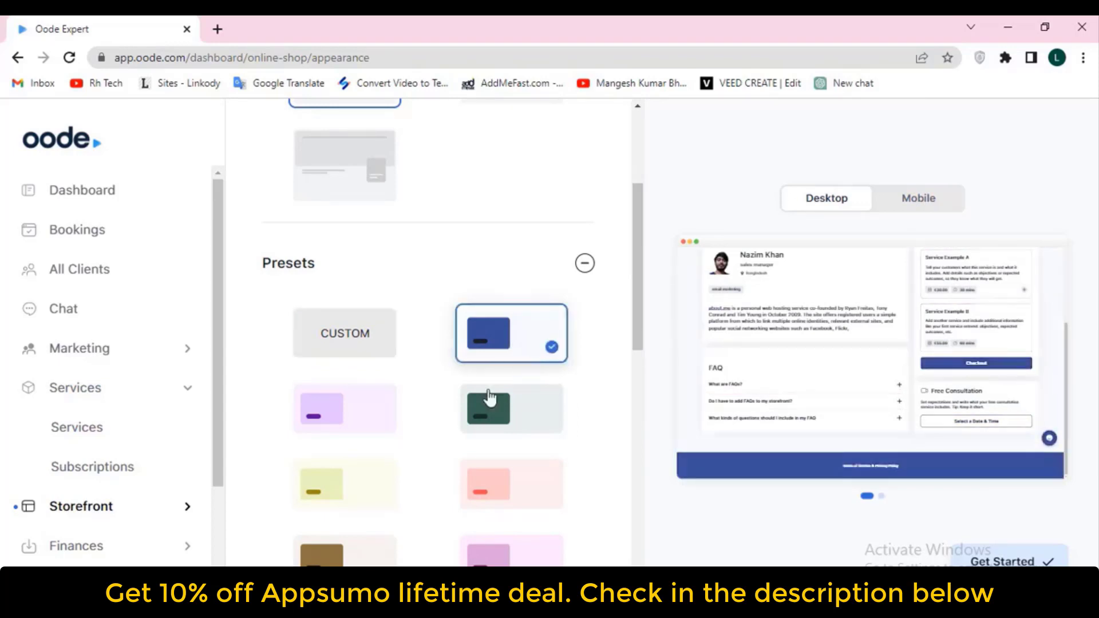
click(491, 406)
scroll(346, 374, down, 2)
click(348, 323)
click(332, 372)
click(492, 382)
scroll(490, 380, down, 2)
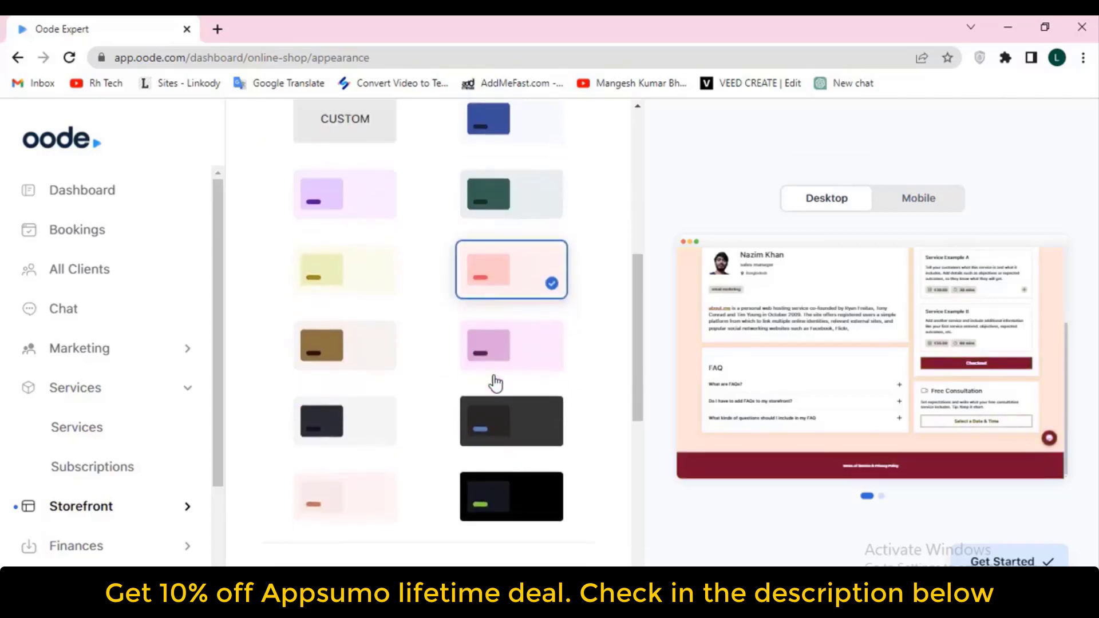
scroll(448, 324, up, 2)
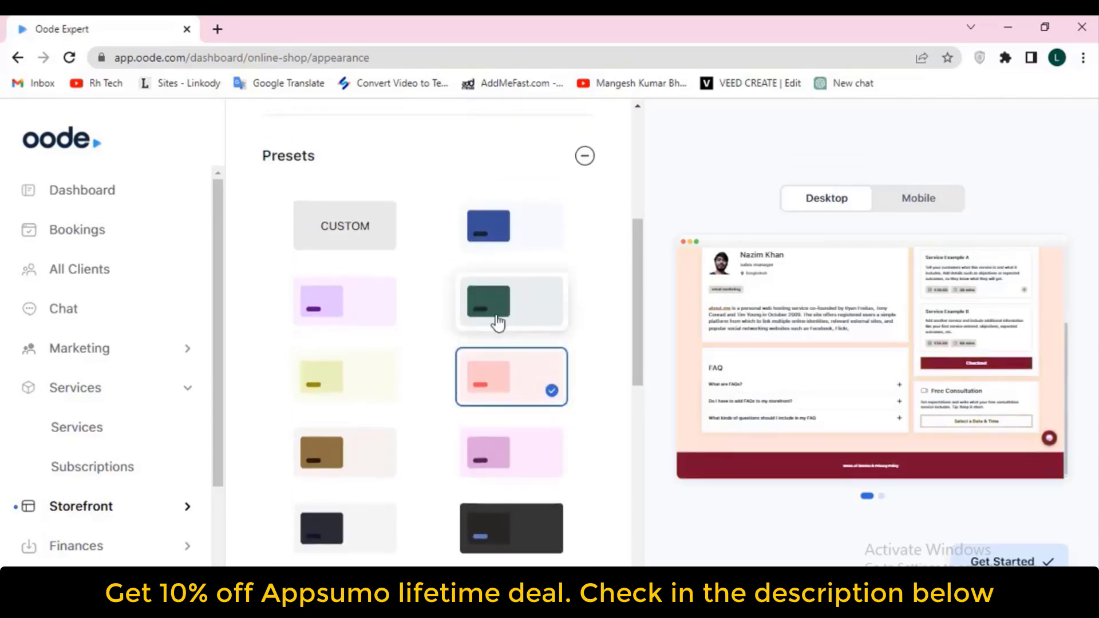
scroll(445, 331, down, 2)
Expand the Header settings of the storefront appearance
scroll(456, 337, down, 4)
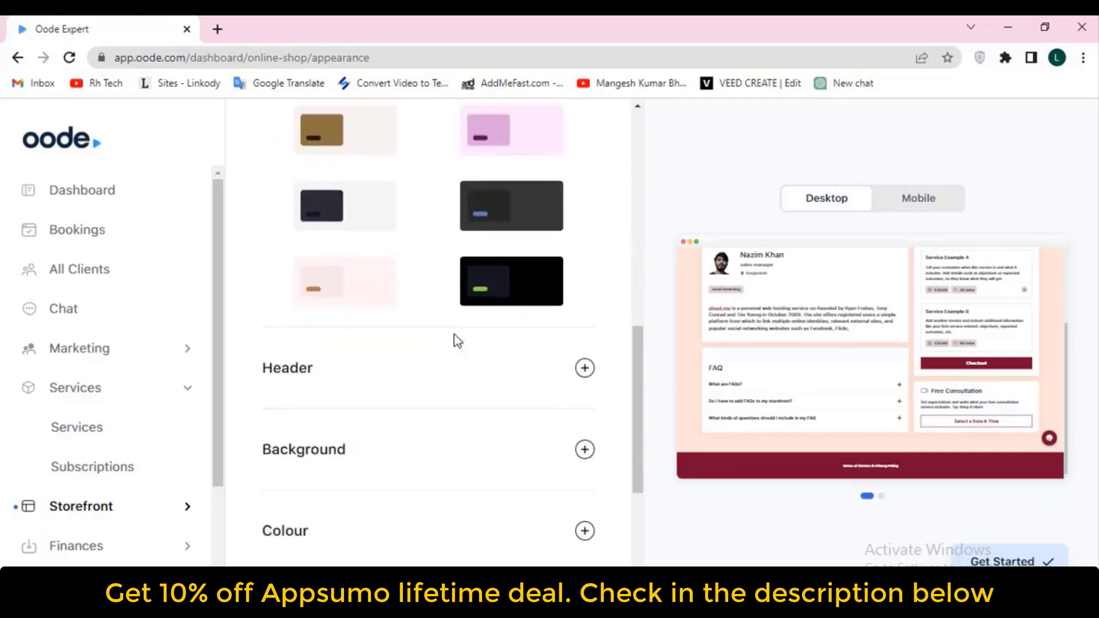
click(342, 375)
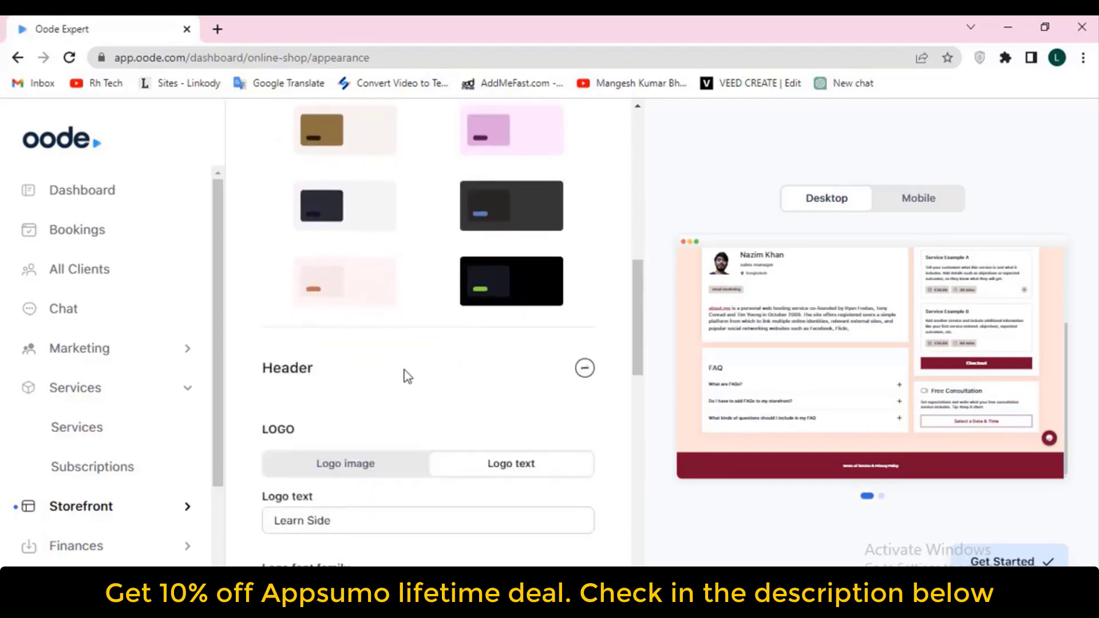
scroll(395, 386, down, 2)
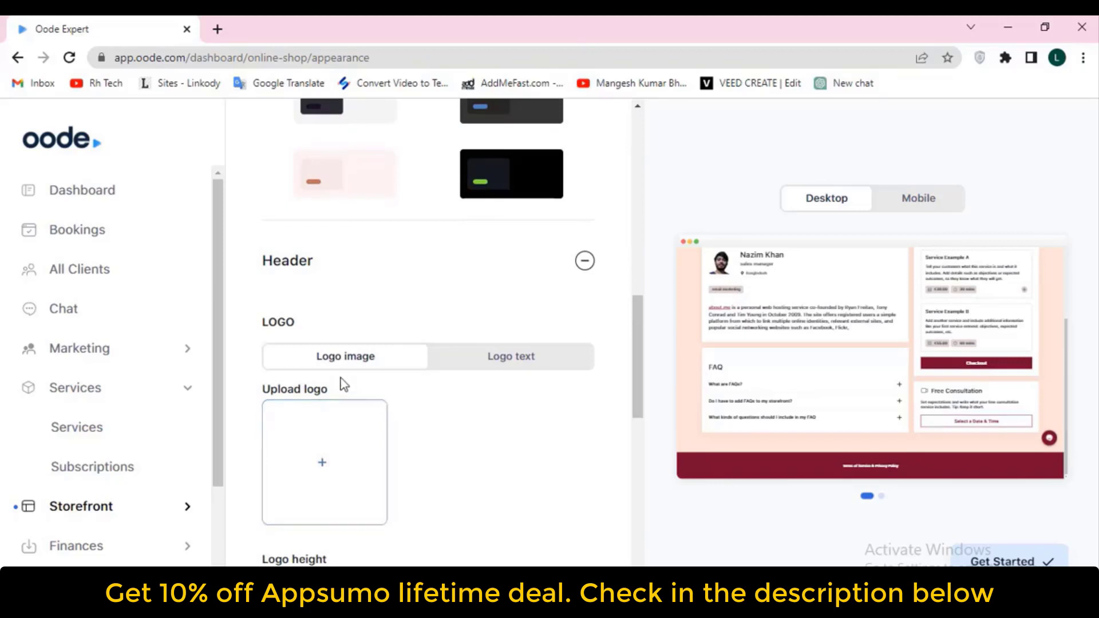
scroll(363, 358, up, 2)
click(363, 363)
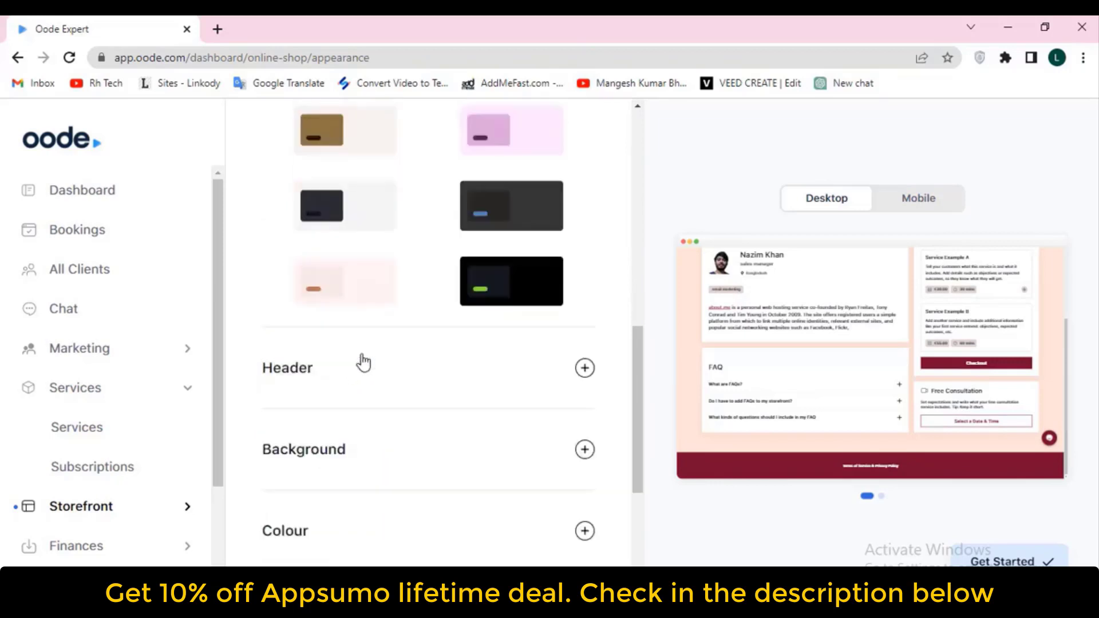
click(584, 368)
scroll(458, 364, down, 2)
scroll(385, 368, down, 2)
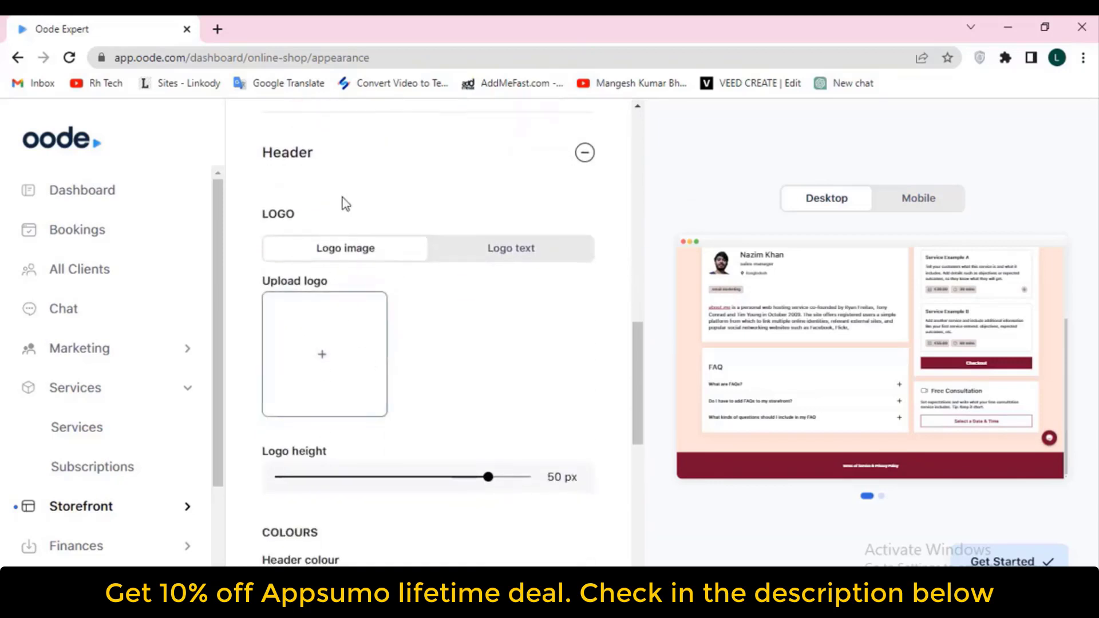
Upload the dog photo as the header logo and reduce its height to 45 px
click(325, 358)
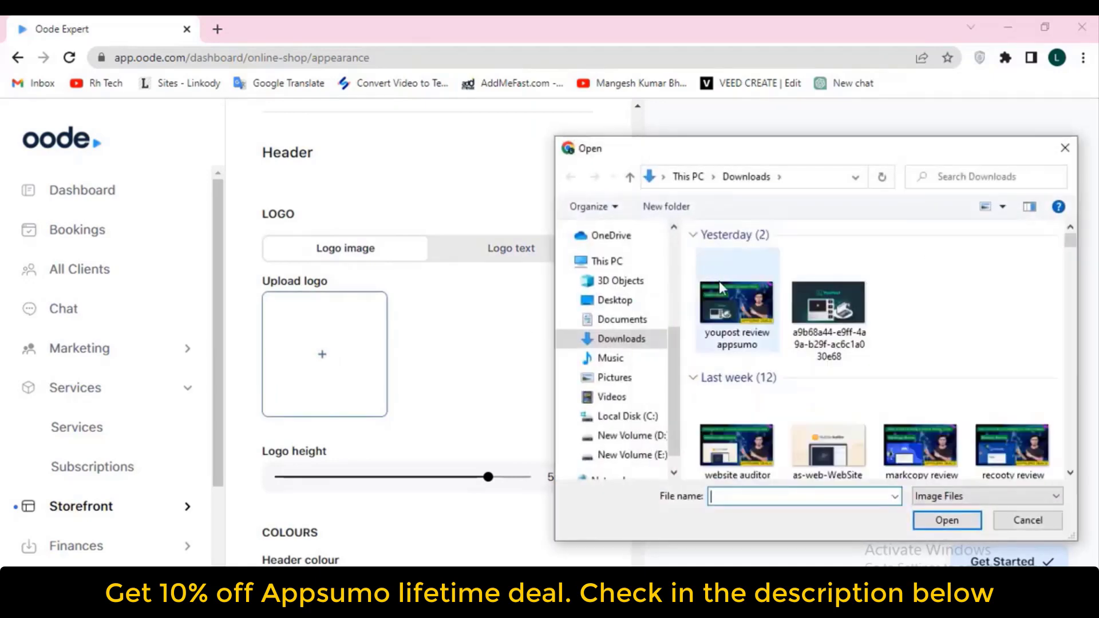
scroll(881, 363, down, 3)
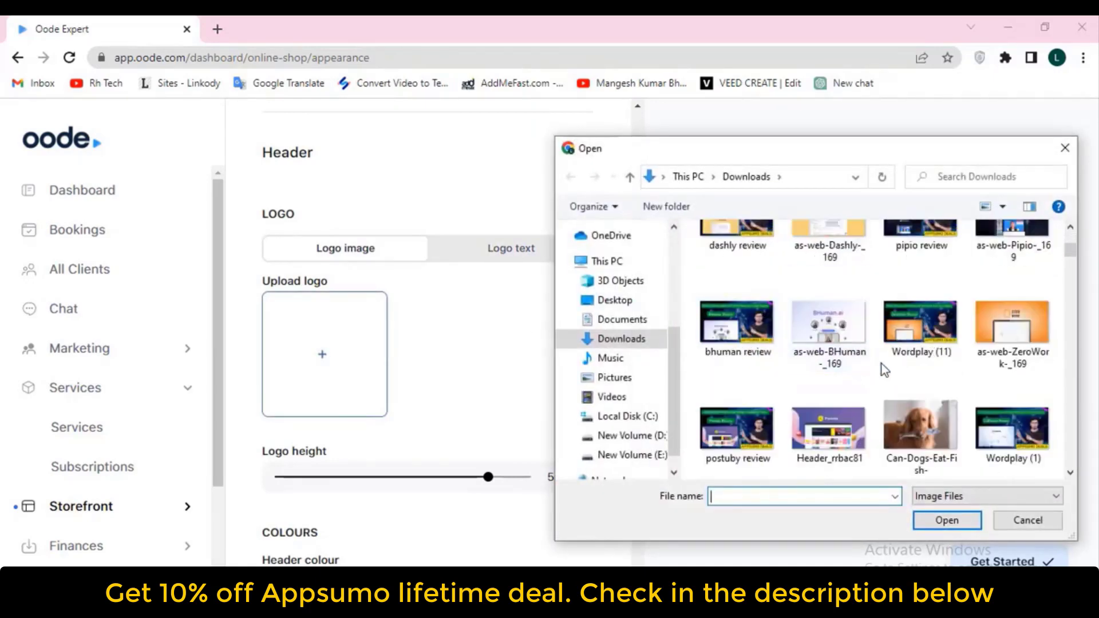
click(916, 439)
double_click(915, 436)
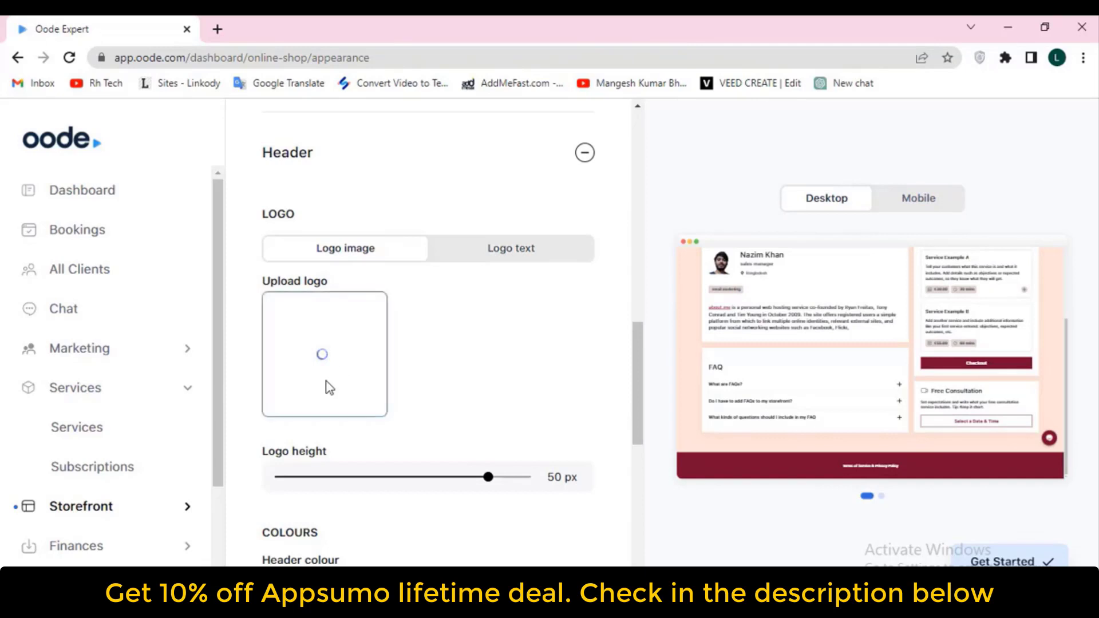
drag(488, 478, 464, 486)
Switch the logo to text mode and replace 'Learn Side' with the owner's name
click(496, 259)
click(387, 301)
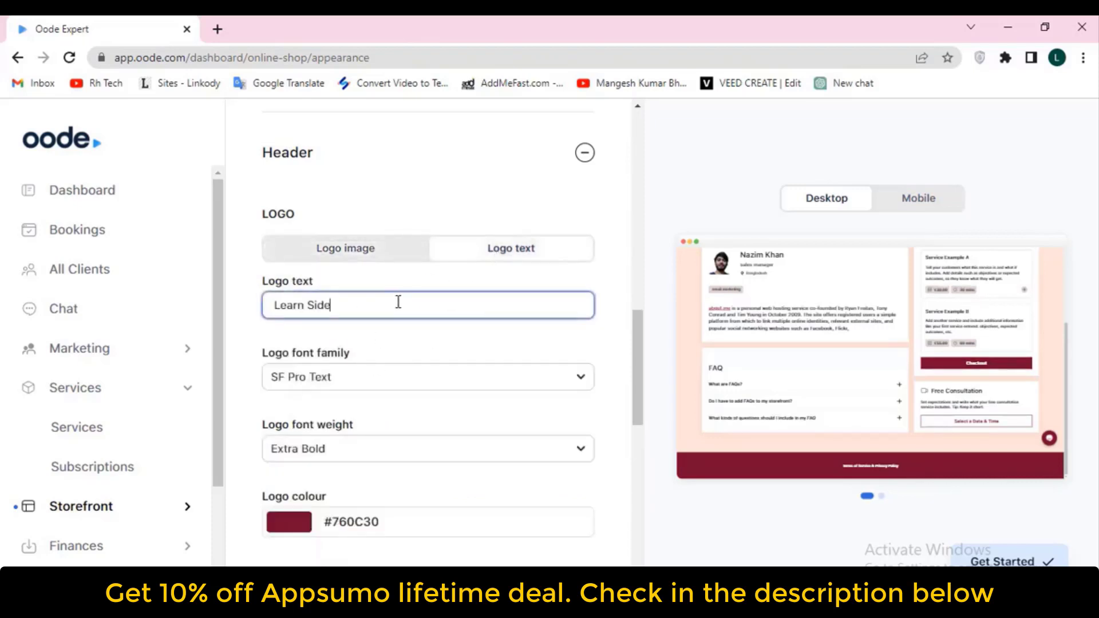
drag(388, 302, 255, 319)
text(Nazim)
Set the logo font to Montserrat with Normal (Regular) weight
click(529, 378)
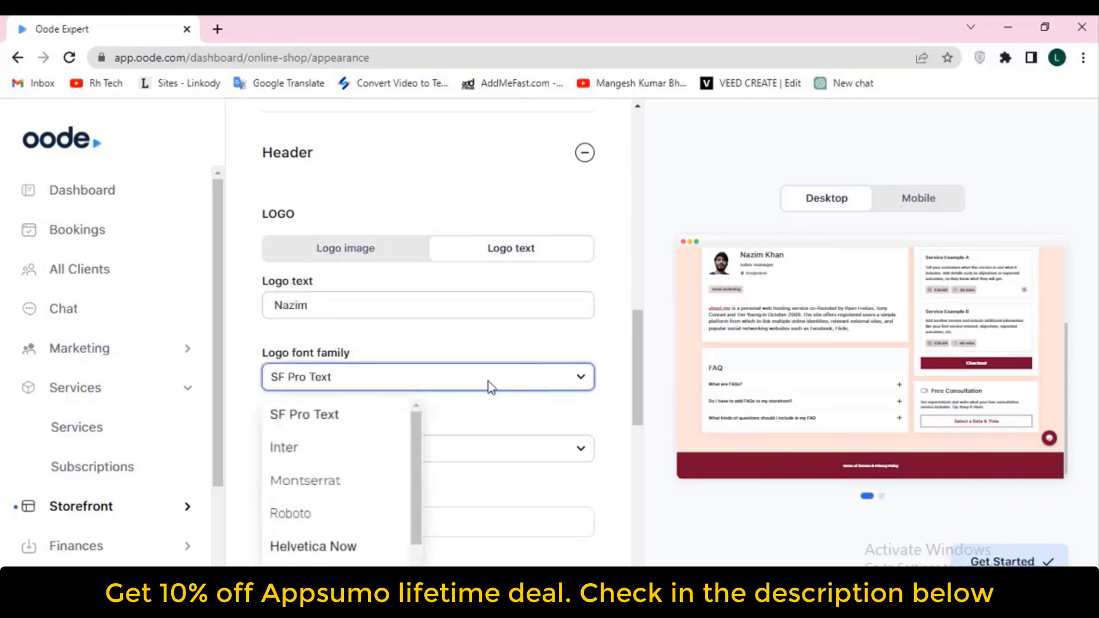
click(333, 480)
scroll(333, 479, down, 4)
click(326, 238)
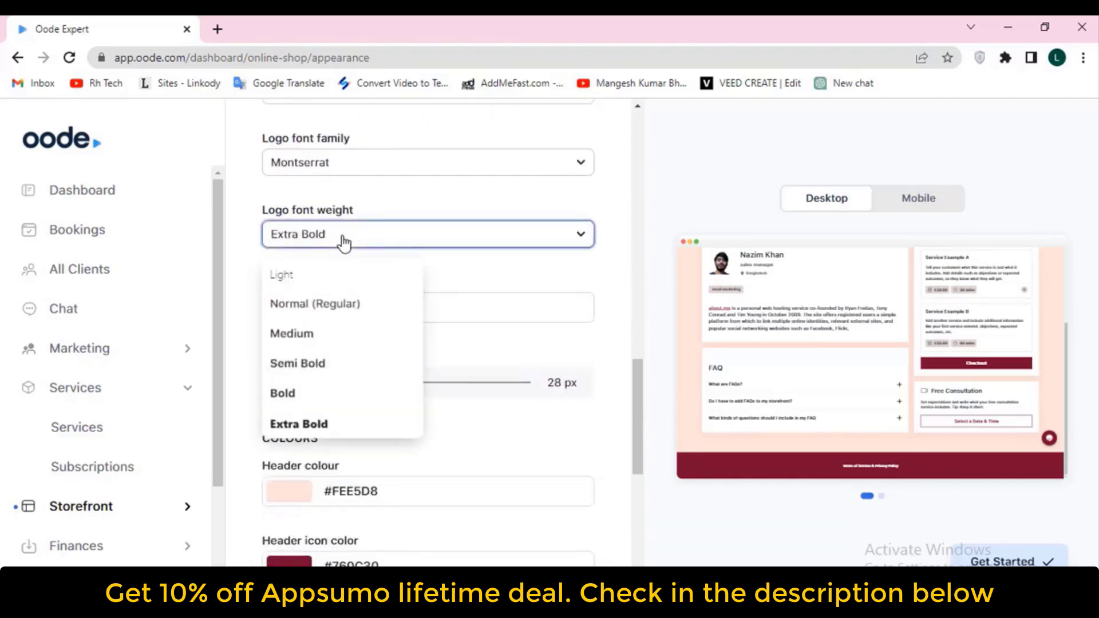
click(299, 303)
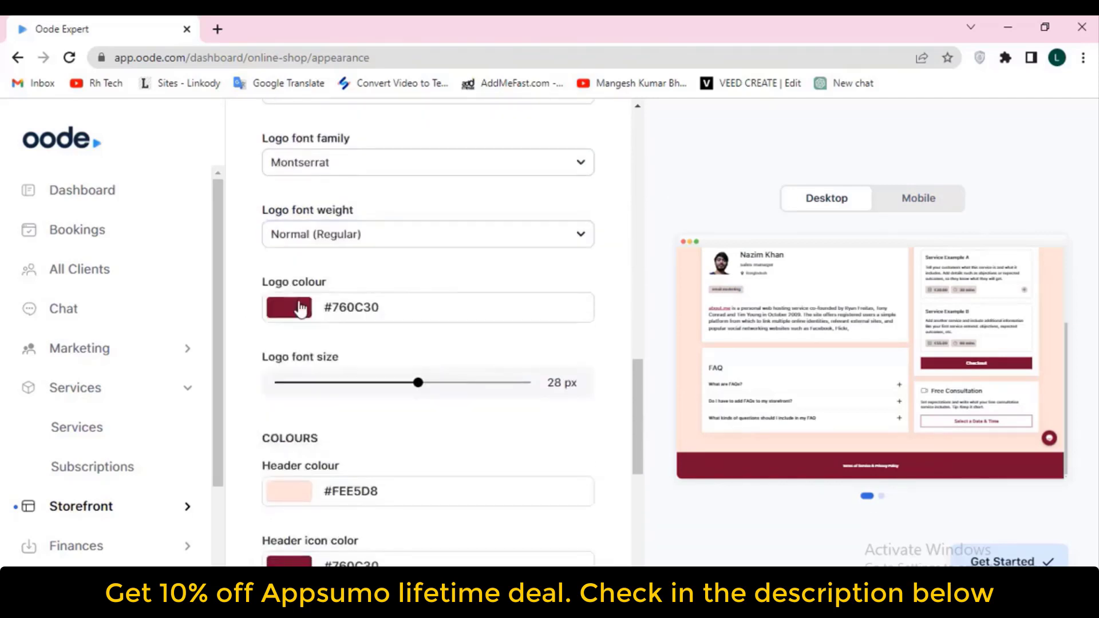
Toggle the logo back to image and again to text, then set its size to 28 px
scroll(309, 308, up, 1)
scroll(312, 312, up, 2)
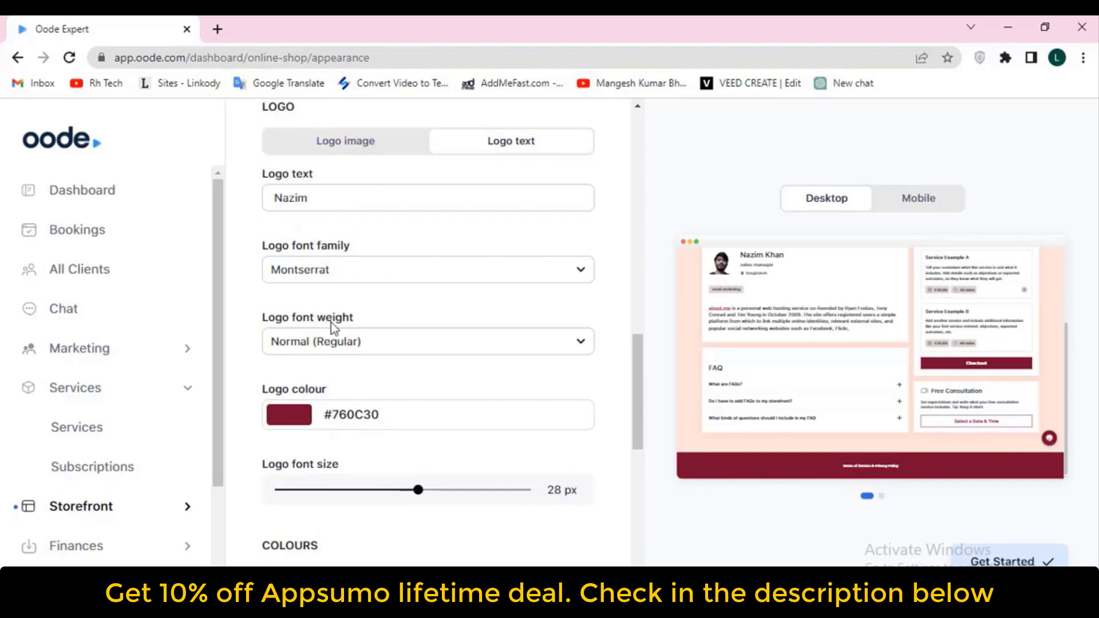
scroll(337, 322, up, 1)
scroll(337, 323, up, 1)
click(343, 248)
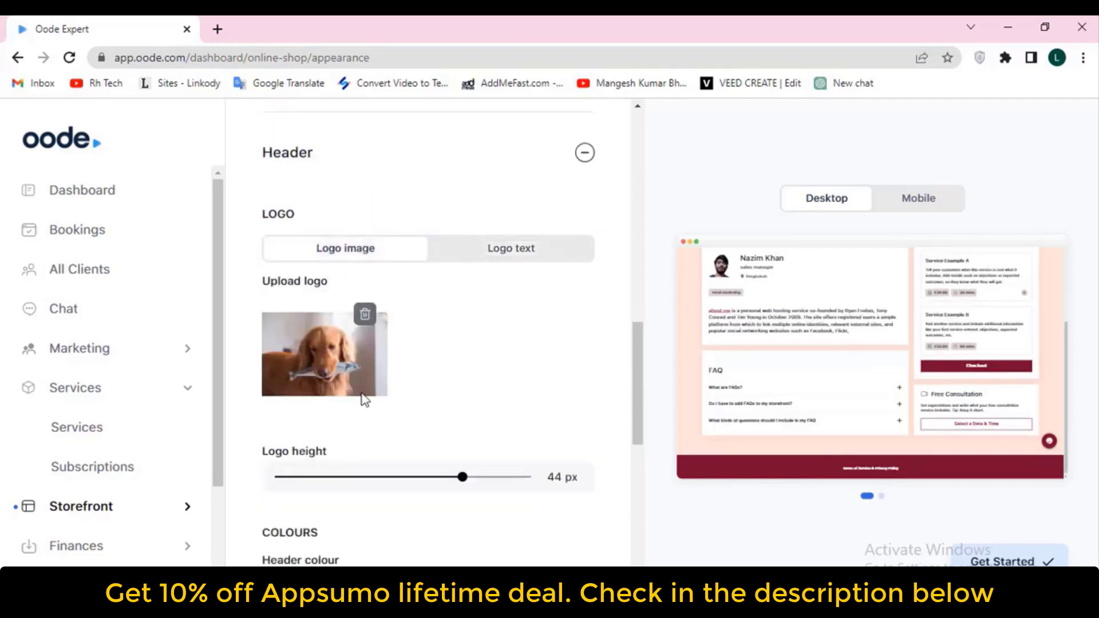
scroll(880, 381, up, 3)
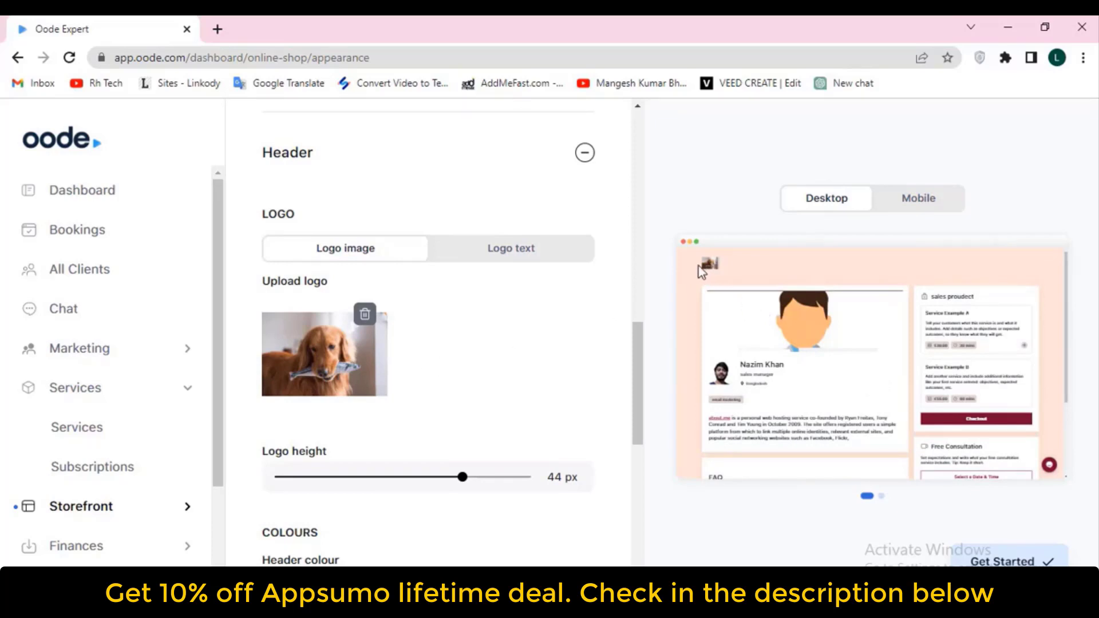
click(510, 255)
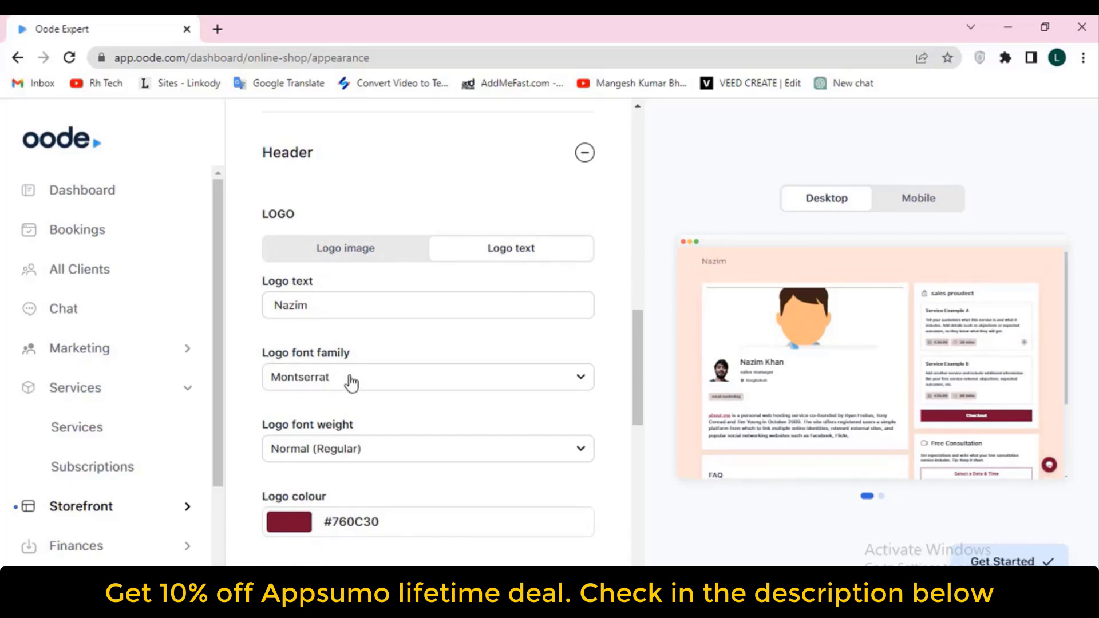
scroll(314, 319, down, 3)
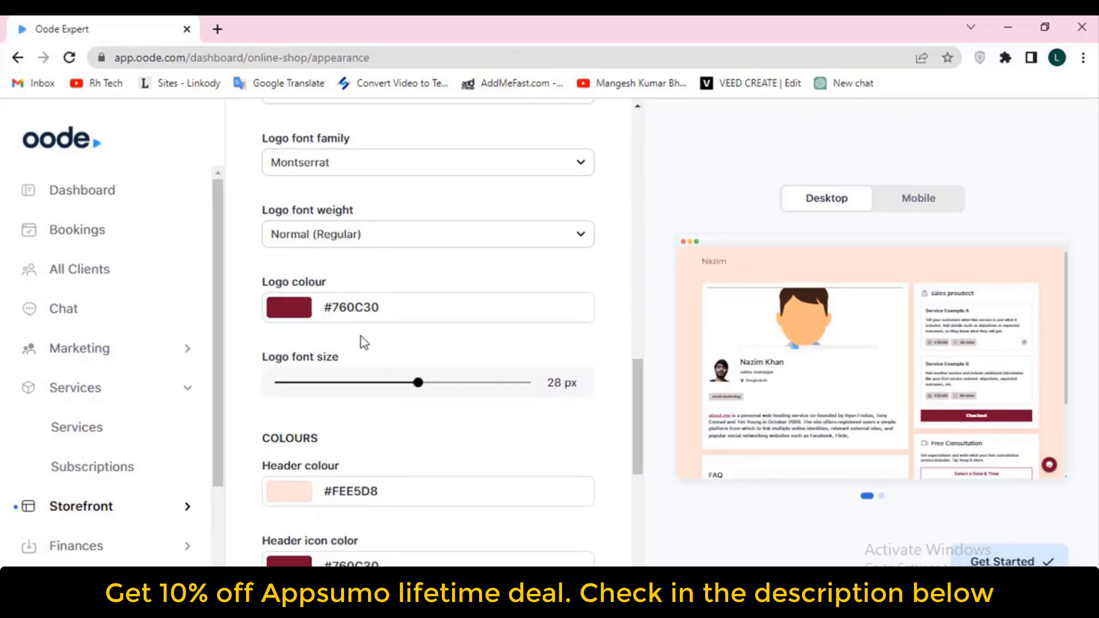
scroll(360, 341, up, 4)
scroll(349, 332, down, 2)
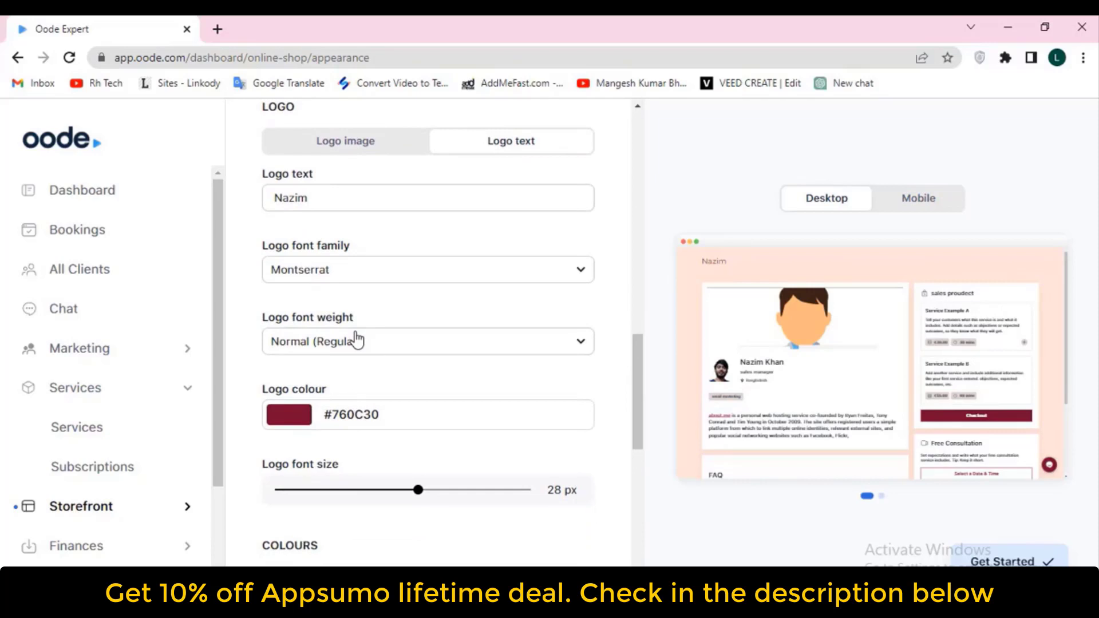
scroll(356, 340, down, 4)
scroll(369, 337, up, 4)
scroll(372, 337, down, 3)
drag(265, 330, 358, 334)
Set the header colour to orange #C2531C
scroll(373, 334, down, 1)
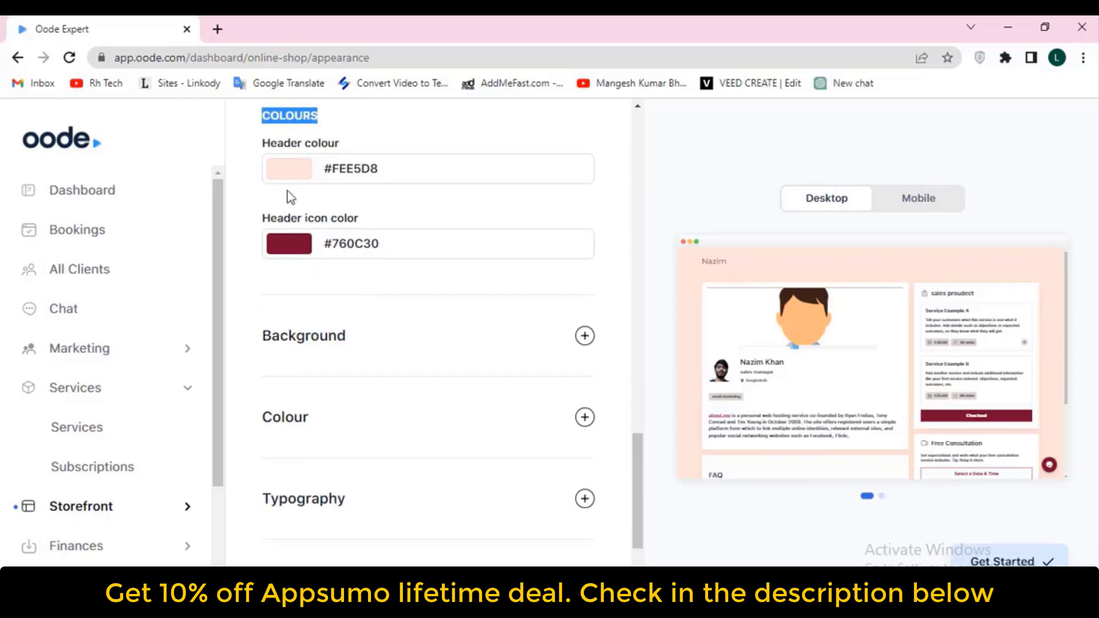
click(287, 171)
drag(433, 235, 579, 230)
click(603, 232)
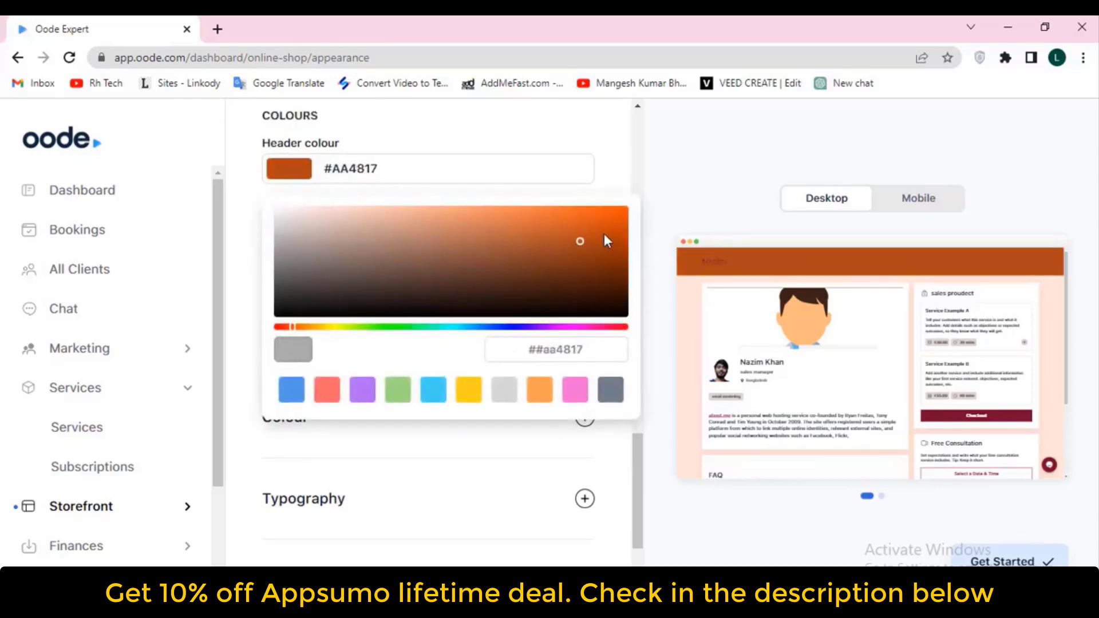
click(598, 215)
click(574, 218)
click(577, 232)
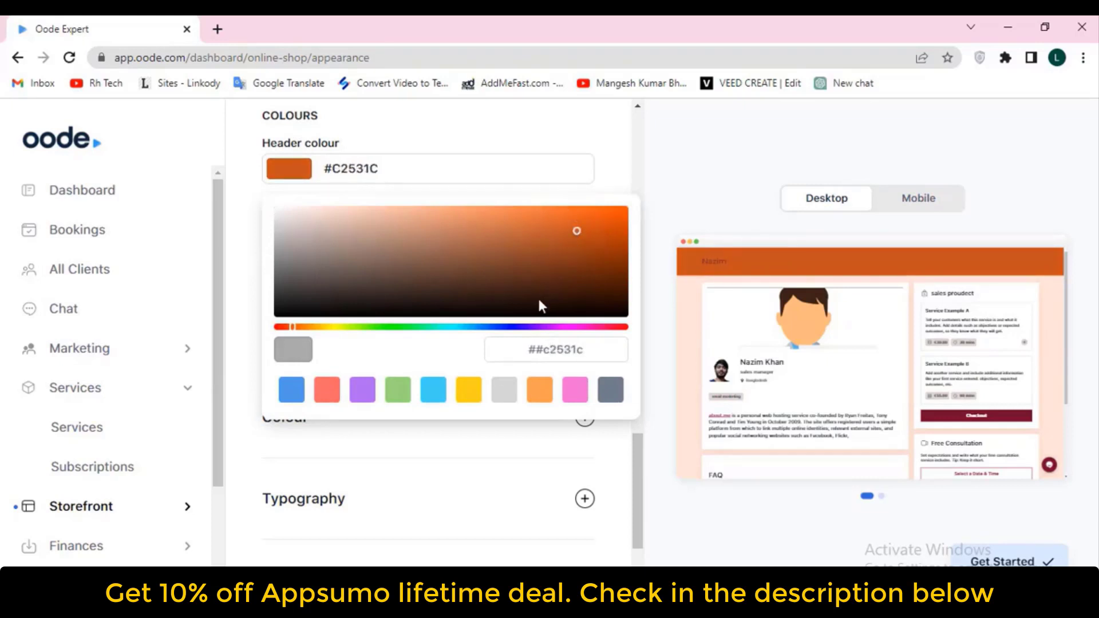
click(245, 288)
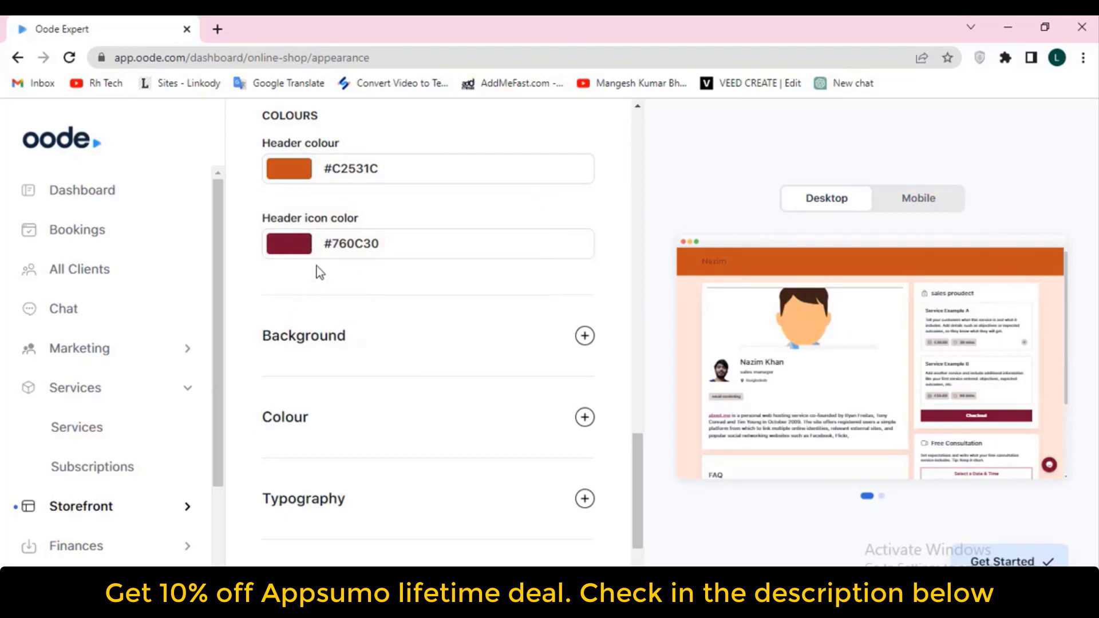
Set the header icon colour to blue #122BD4 and expand the Background settings
click(292, 246)
click(480, 289)
click(443, 285)
click(584, 303)
click(612, 305)
click(580, 327)
drag(492, 315, 418, 404)
click(416, 401)
click(502, 402)
click(555, 303)
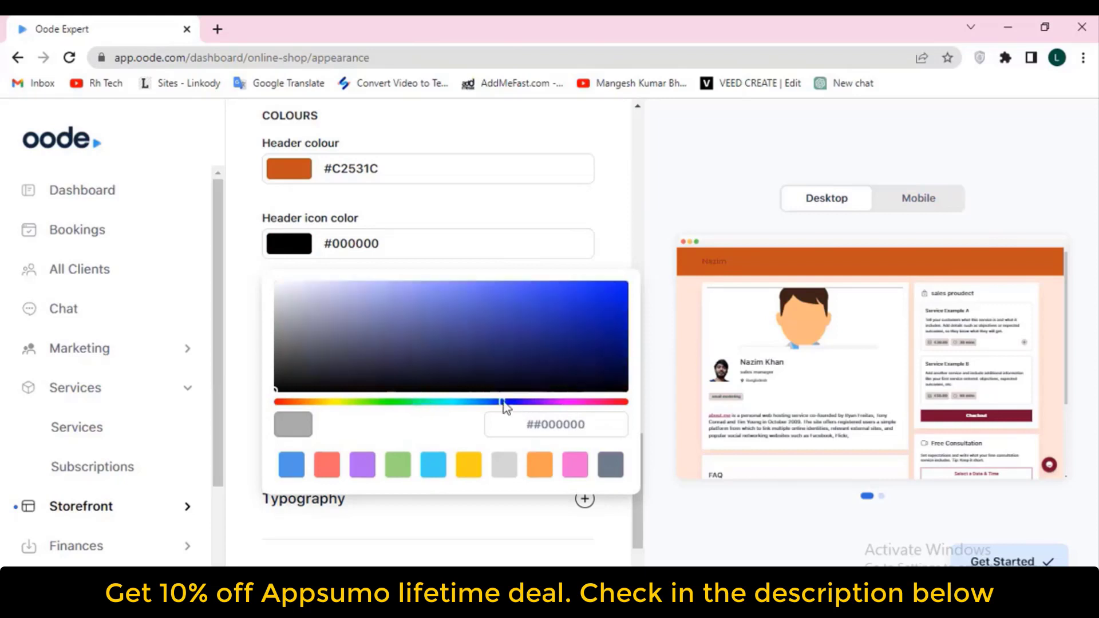
click(598, 299)
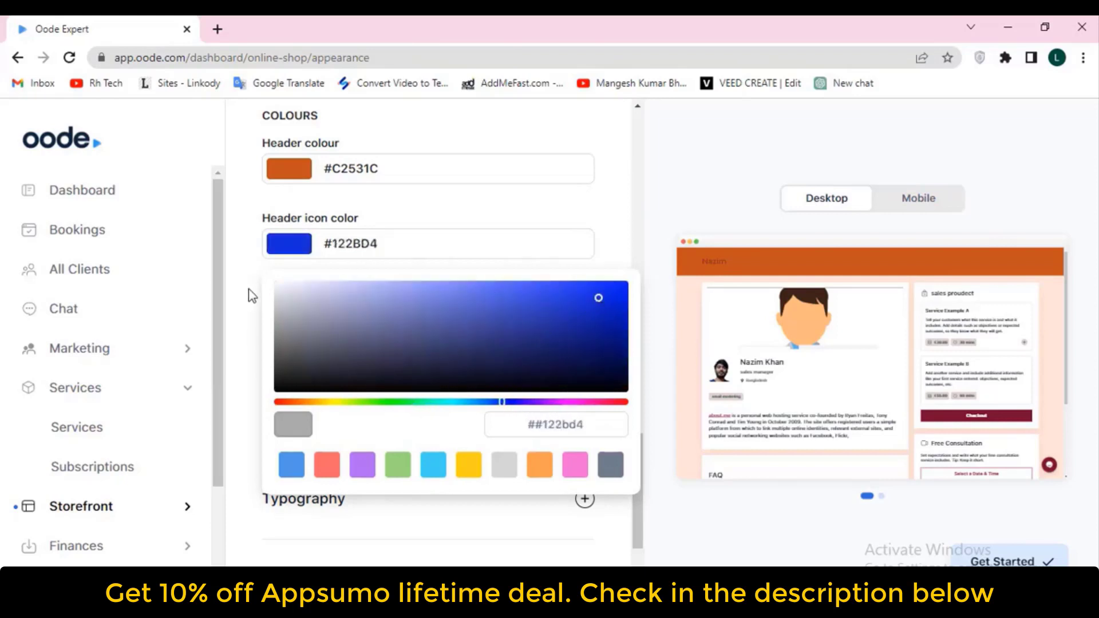
click(251, 296)
scroll(286, 269, down, 2)
click(319, 227)
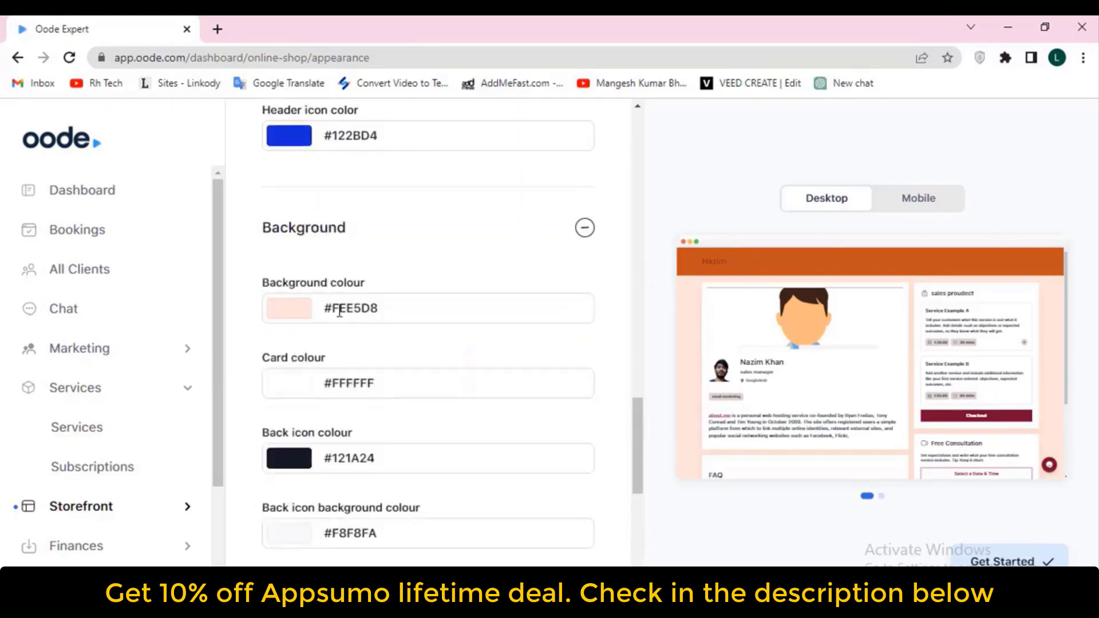
Set the page background colour to vivid blue #0805D8
scroll(859, 360, down, 1)
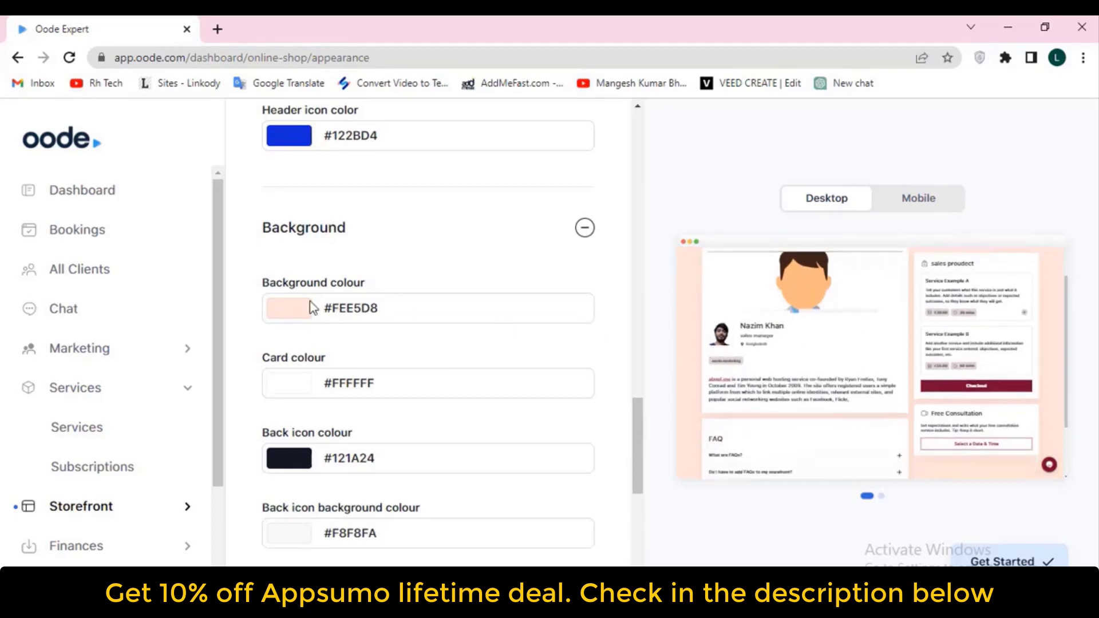
click(301, 306)
click(507, 373)
click(409, 377)
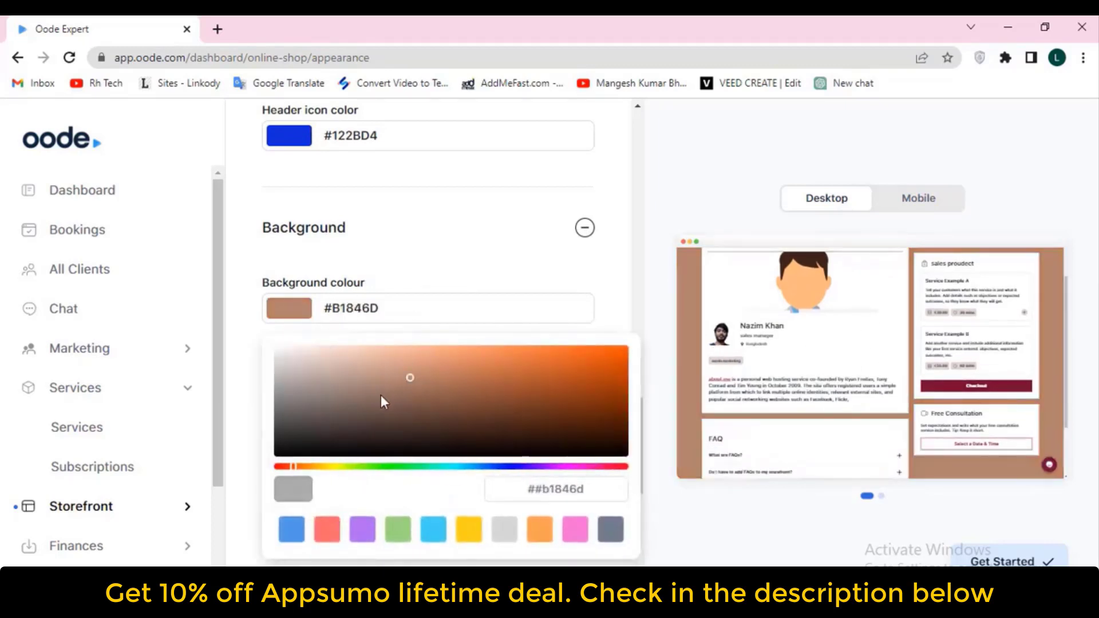
click(510, 466)
mouse_move(587, 378)
mouse_down()
mouse_move(591, 368)
mouse_move(624, 375)
mouse_move(620, 360)
mouse_up()
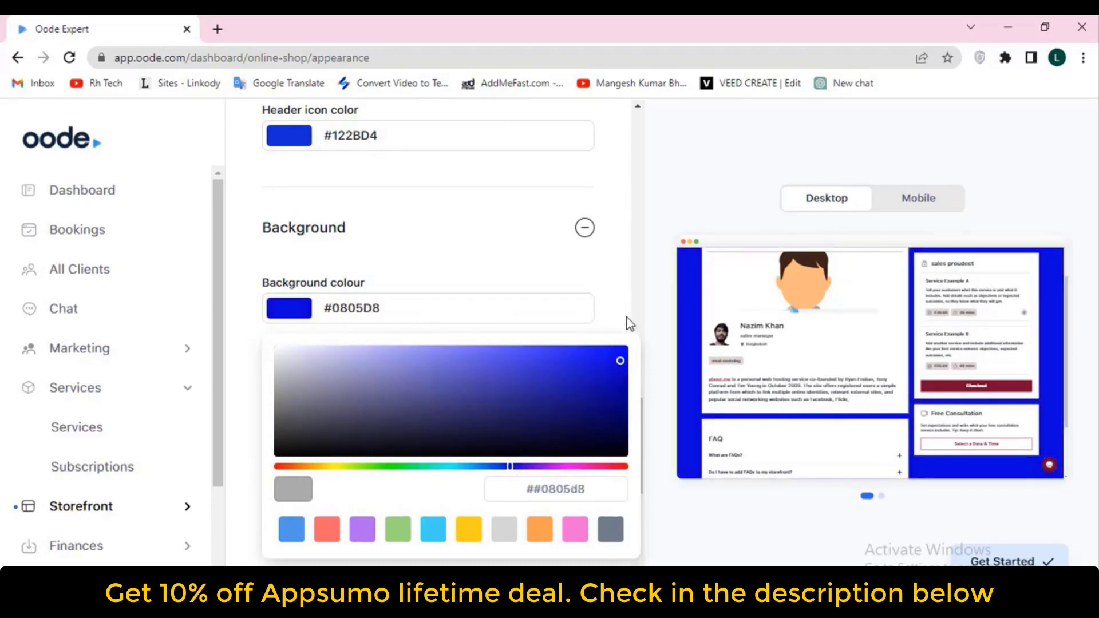
click(629, 324)
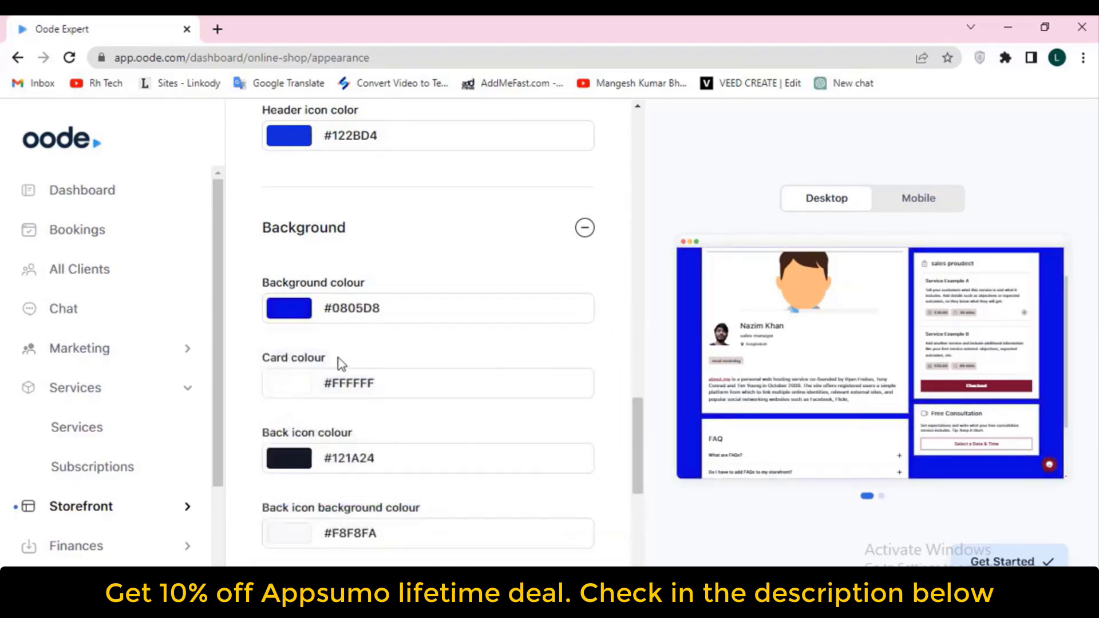
Set the card colour to off-white #F9F5F5
click(299, 385)
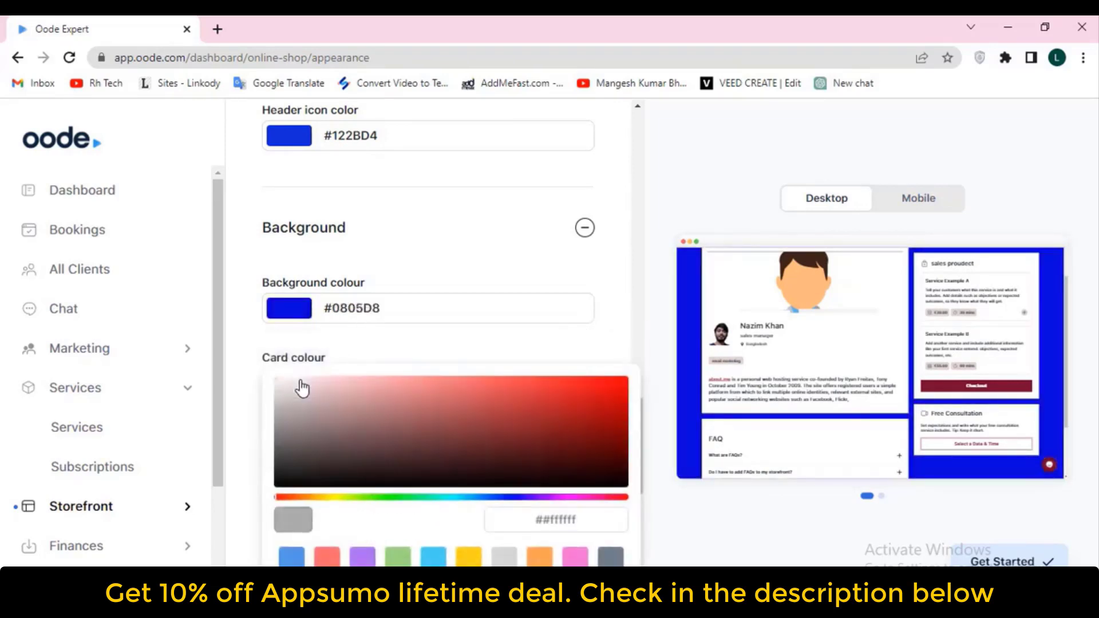
click(588, 398)
click(532, 412)
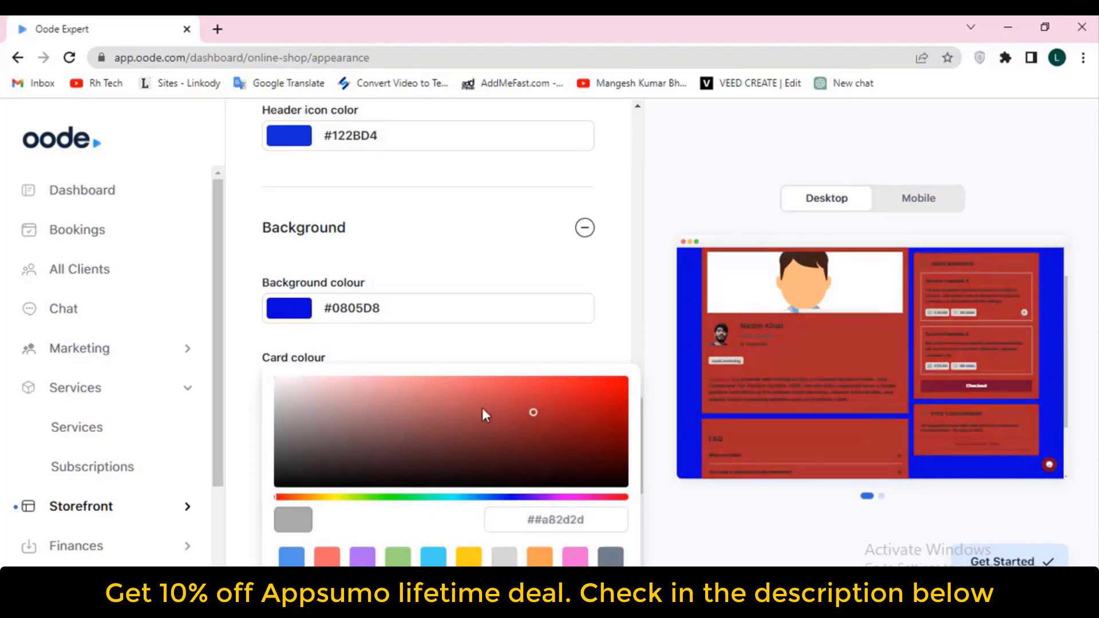
mouse_move(319, 408)
mouse_down()
mouse_move(298, 430)
mouse_move(324, 461)
mouse_up()
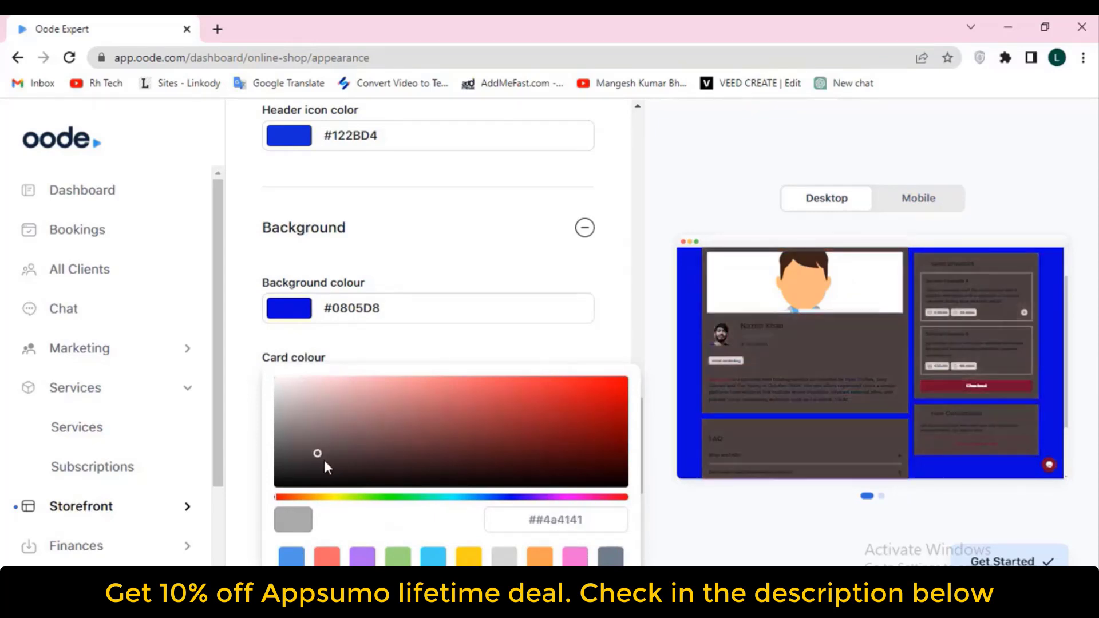
click(280, 379)
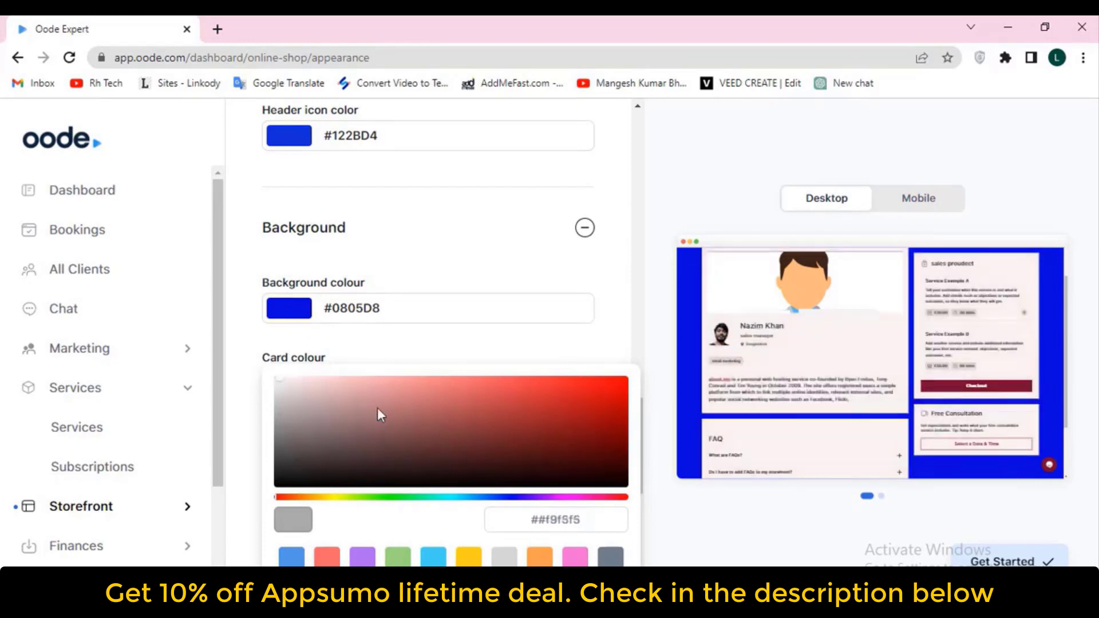
click(642, 355)
Set the back icon colour to pale blue #C1D1E5
scroll(358, 363, down, 2)
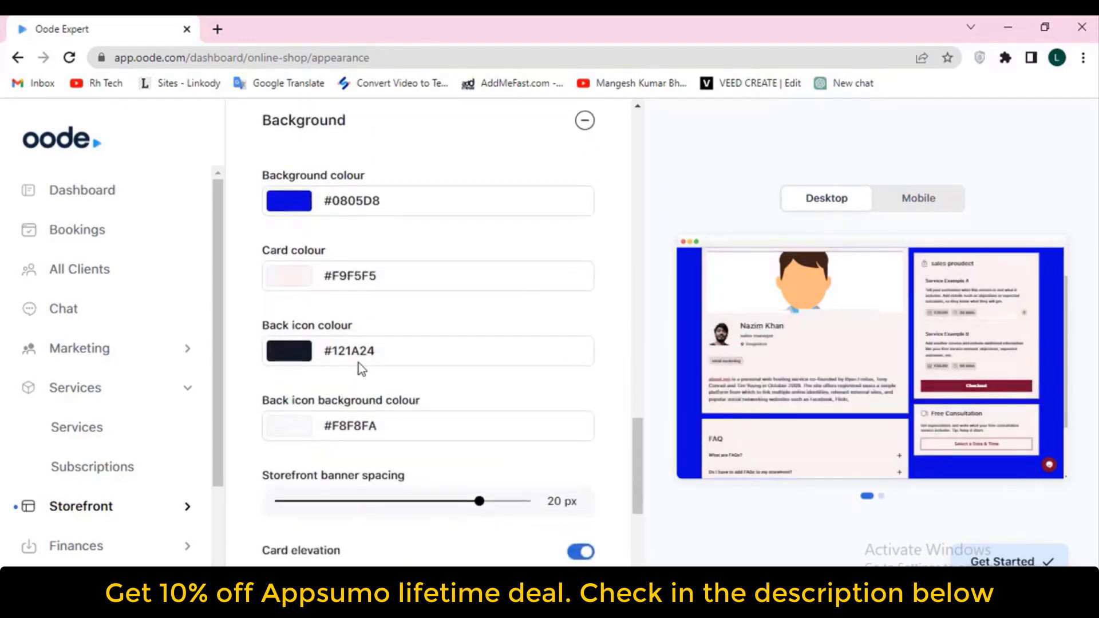
click(297, 352)
mouse_move(366, 407)
mouse_down()
mouse_move(572, 407)
mouse_move(621, 458)
mouse_move(391, 434)
mouse_move(334, 406)
mouse_move(327, 379)
mouse_up()
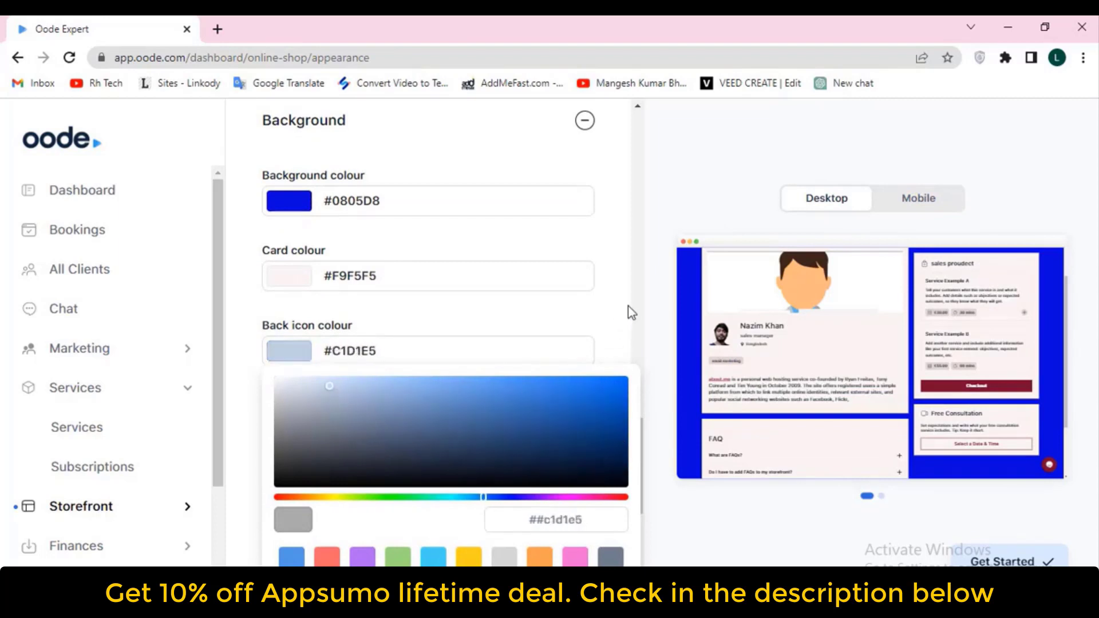
click(621, 313)
scroll(437, 360, down, 2)
scroll(496, 350, down, 2)
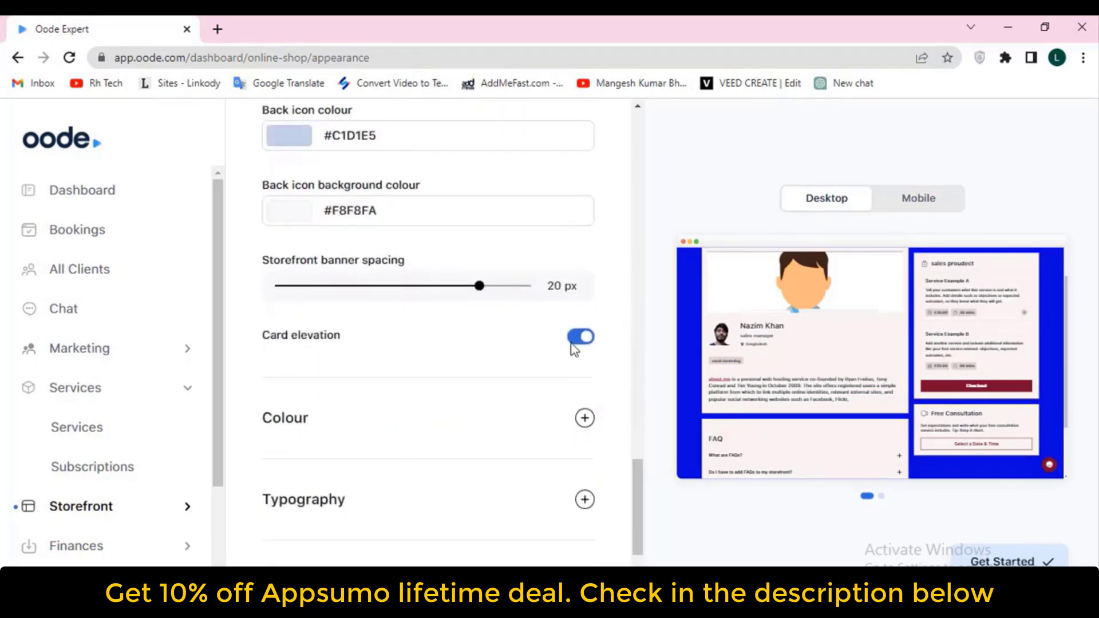
scroll(435, 344, down, 2)
Expand the Colour settings and set the primary colour to crimson #B70D49
click(584, 311)
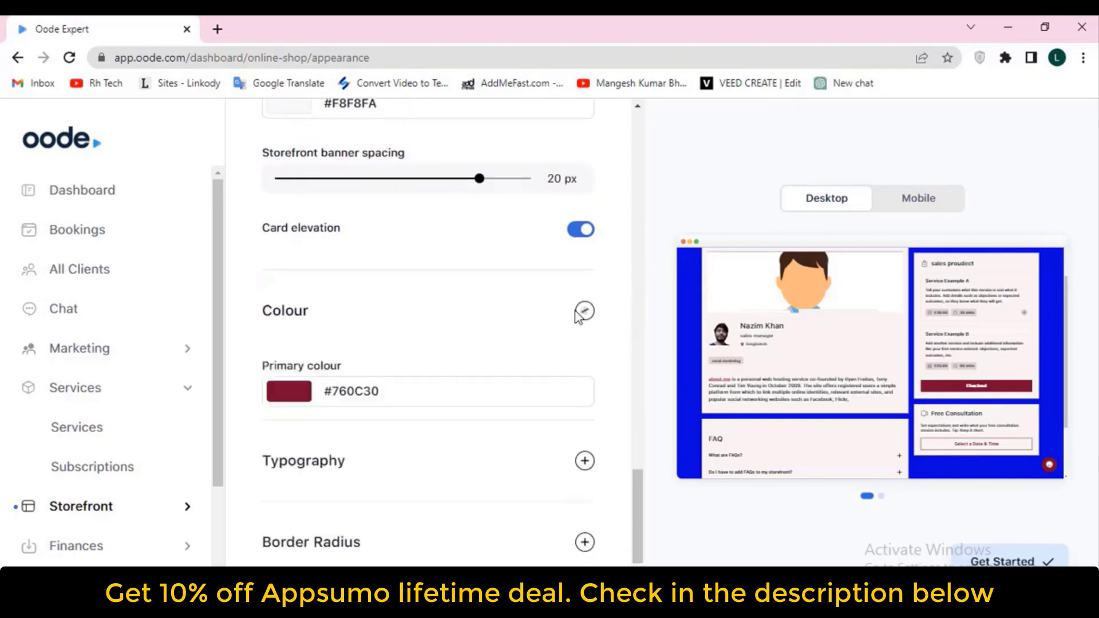
scroll(304, 296, down, 2)
click(292, 286)
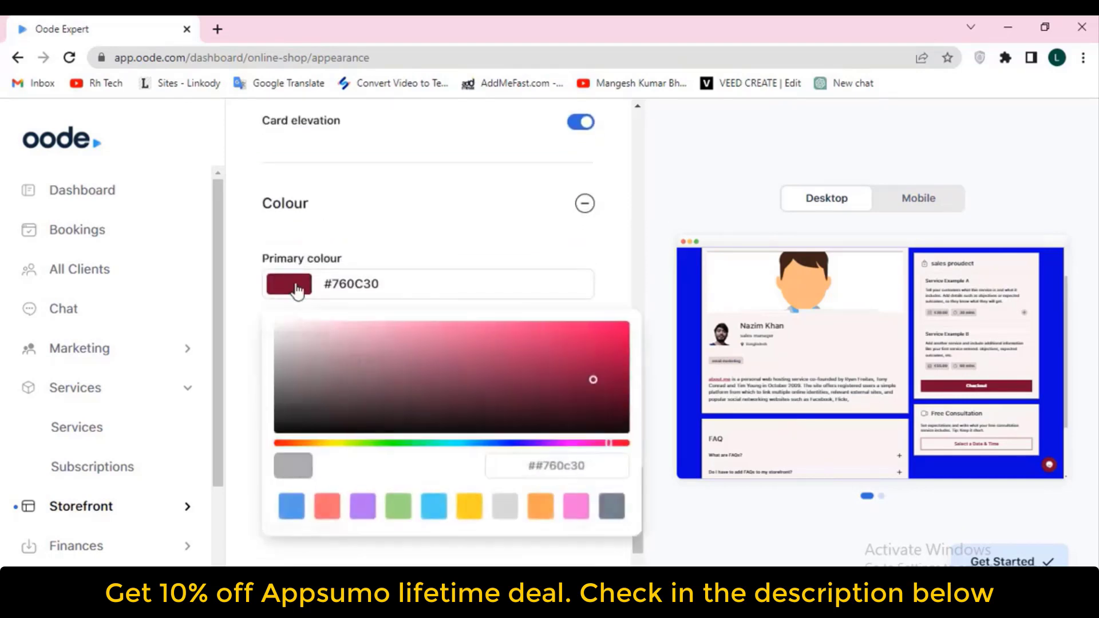
click(609, 338)
mouse_move(609, 339)
mouse_down()
mouse_move(514, 324)
mouse_move(603, 351)
mouse_up()
click(496, 237)
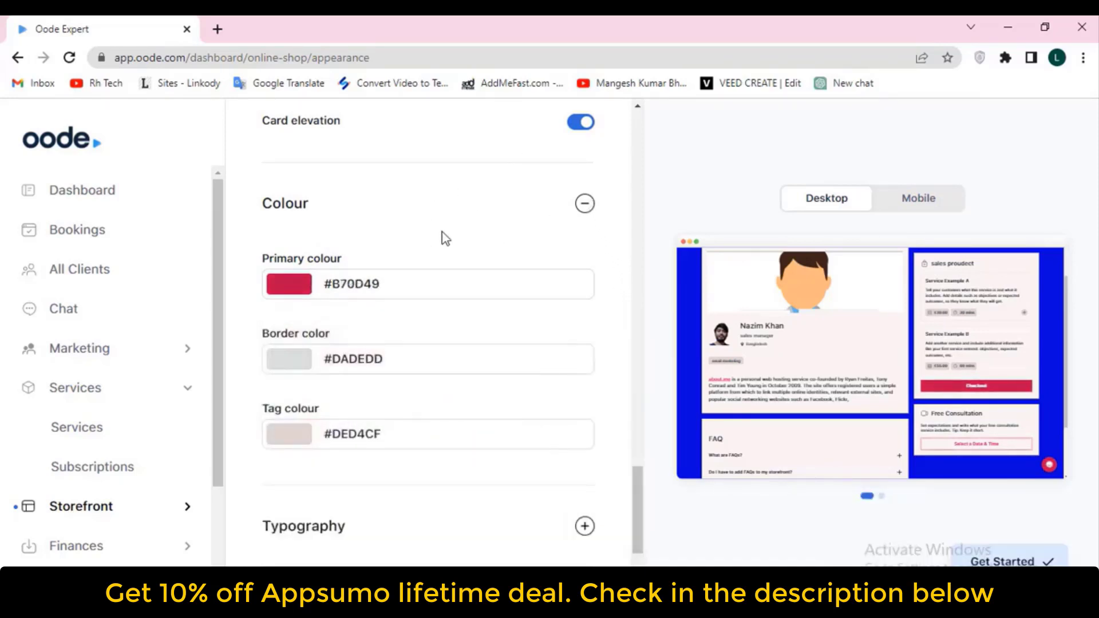
click(582, 204)
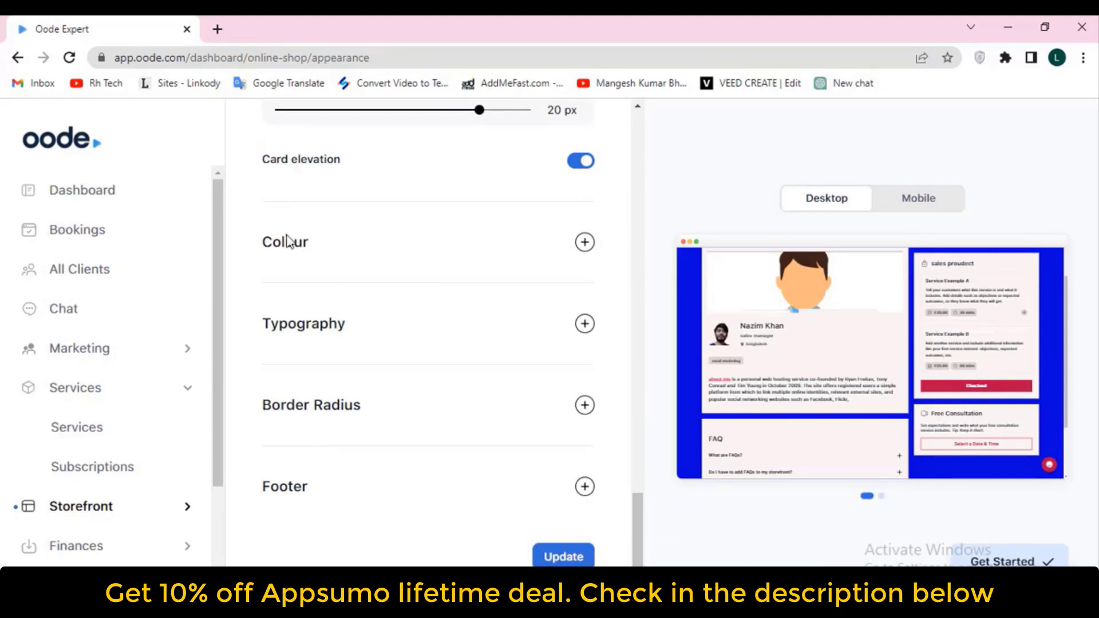
Change the primary colour to bright magenta #F405F2
click(584, 242)
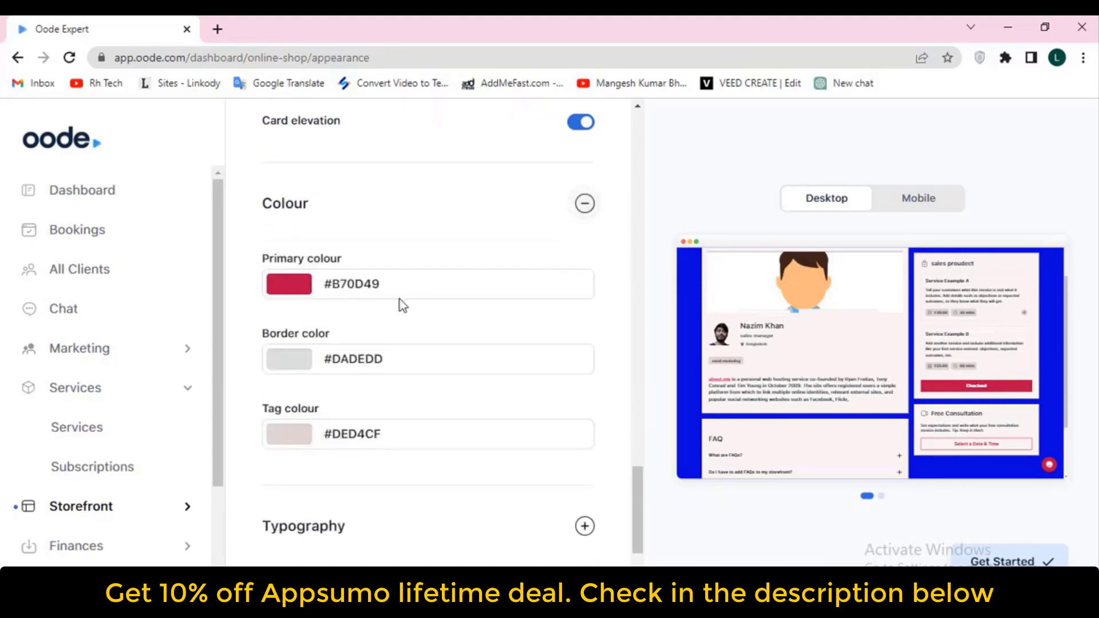
click(301, 287)
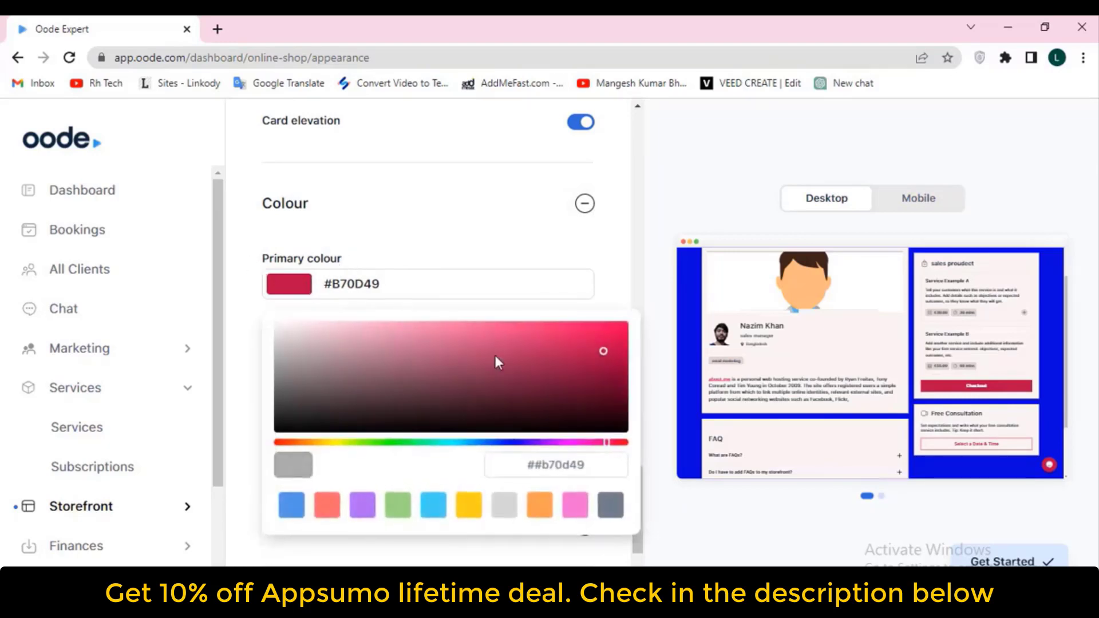
click(569, 442)
drag(606, 348, 621, 324)
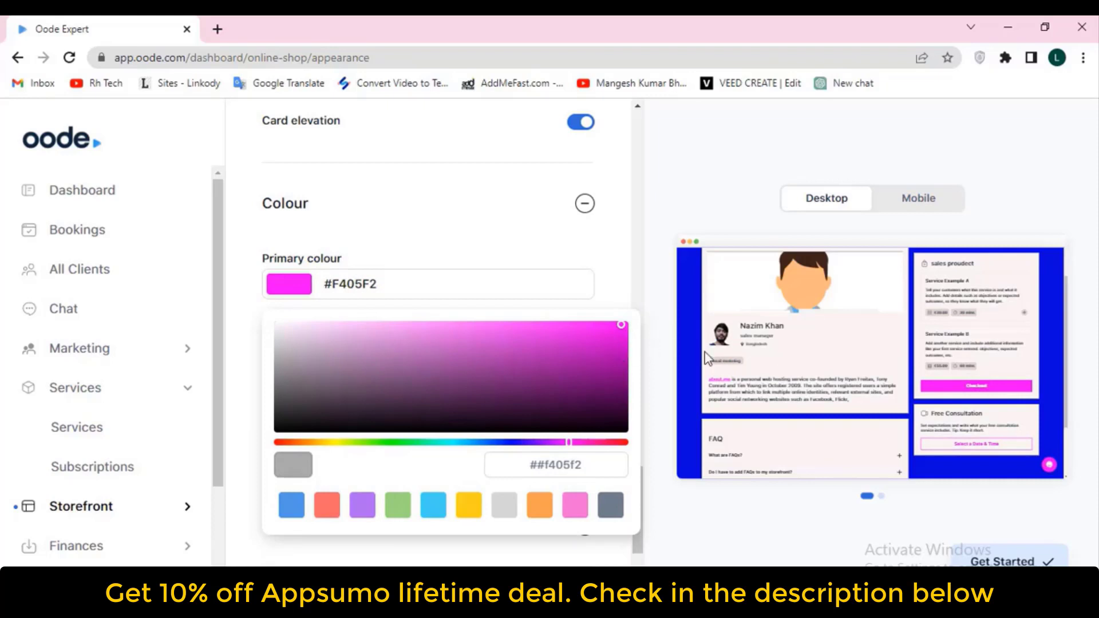
click(623, 284)
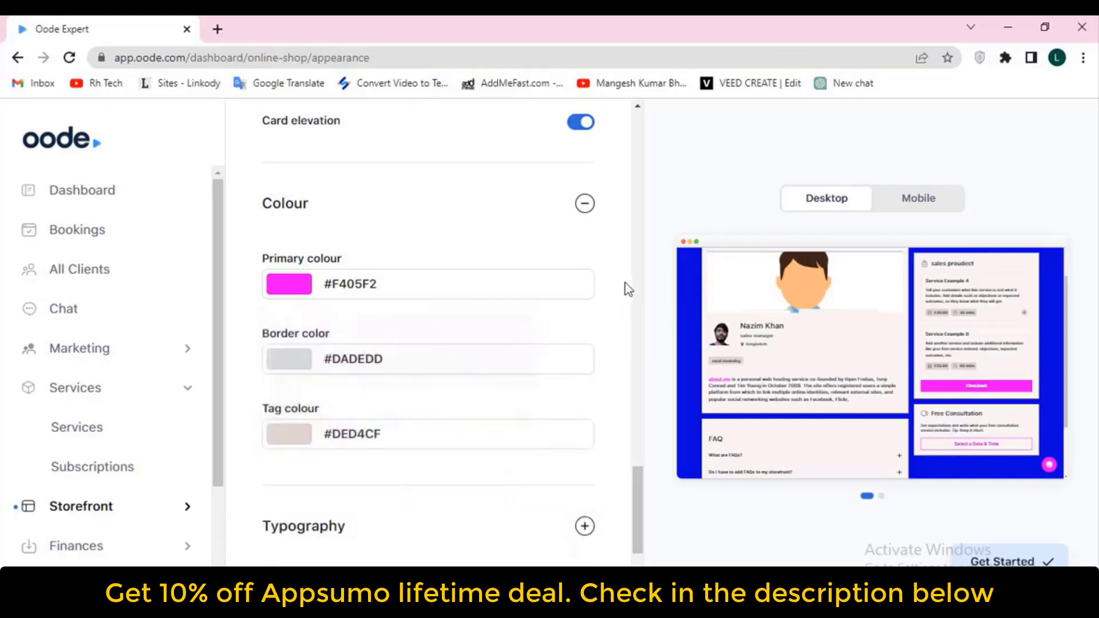
Set the border colour to light grey #E9E9E9
scroll(380, 319, down, 2)
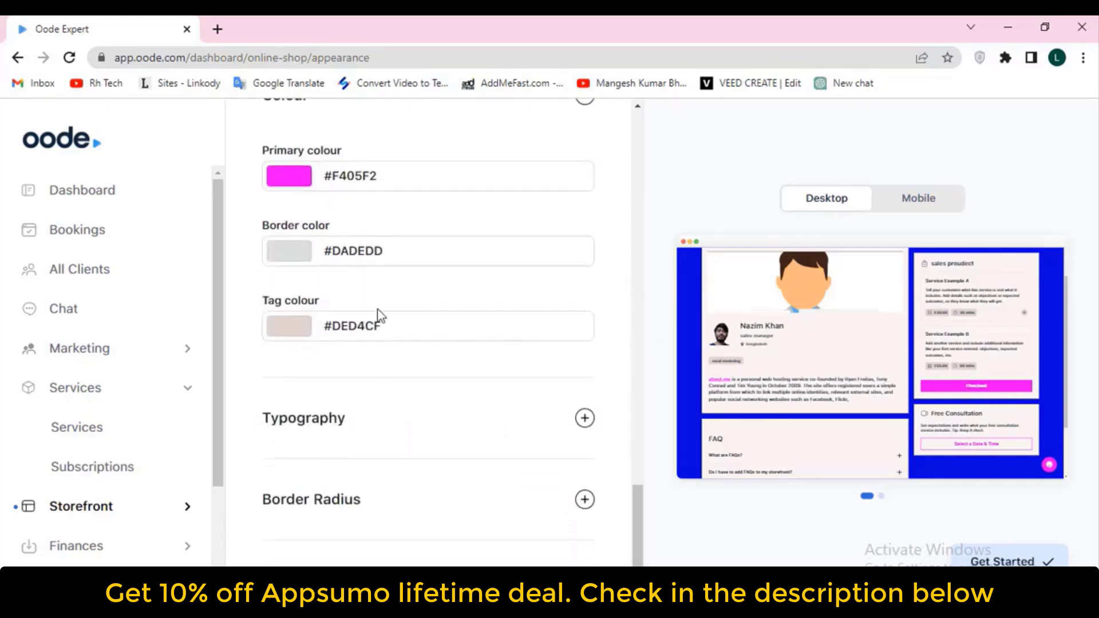
click(300, 257)
drag(536, 310, 578, 332)
drag(498, 306, 248, 298)
click(233, 313)
Set the tag colour to orange #FF5900
click(301, 328)
drag(548, 384, 596, 394)
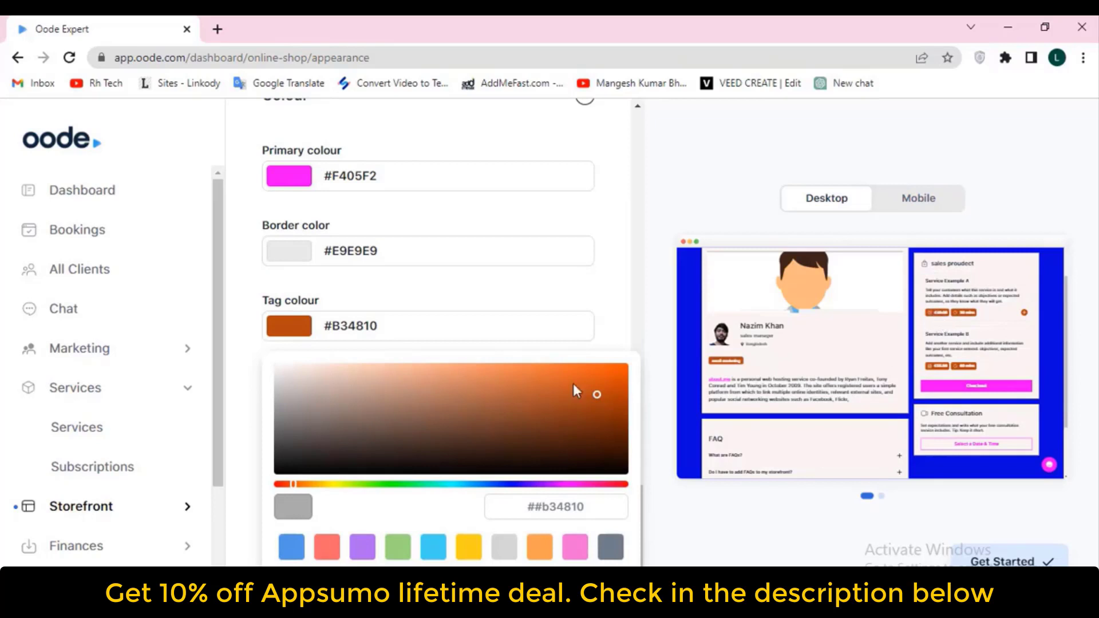
drag(600, 396, 634, 338)
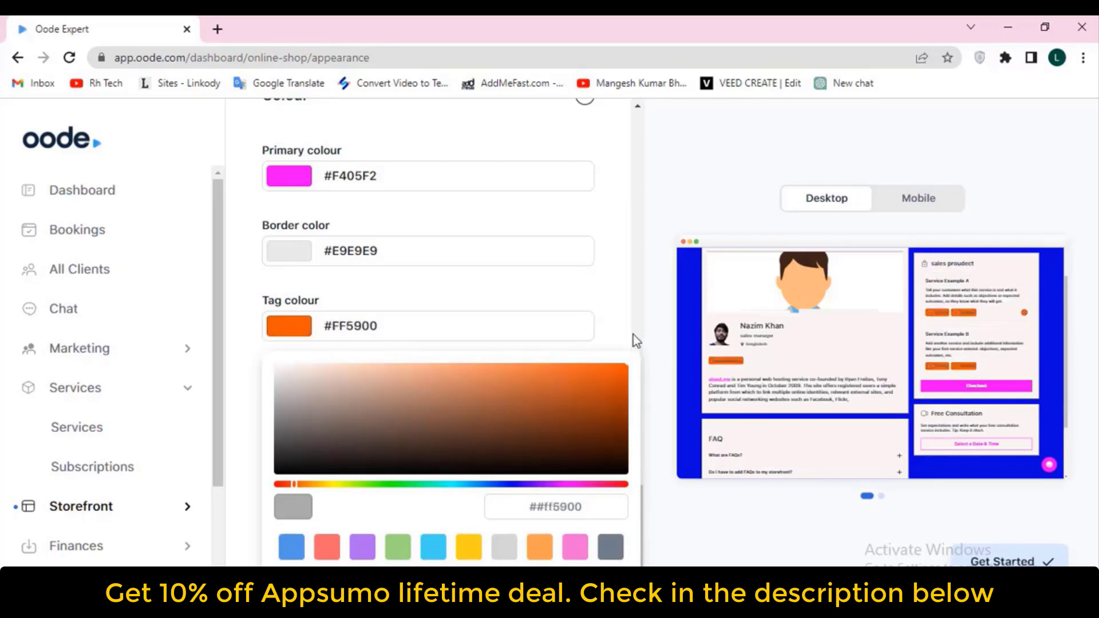
click(631, 337)
scroll(362, 321, down, 2)
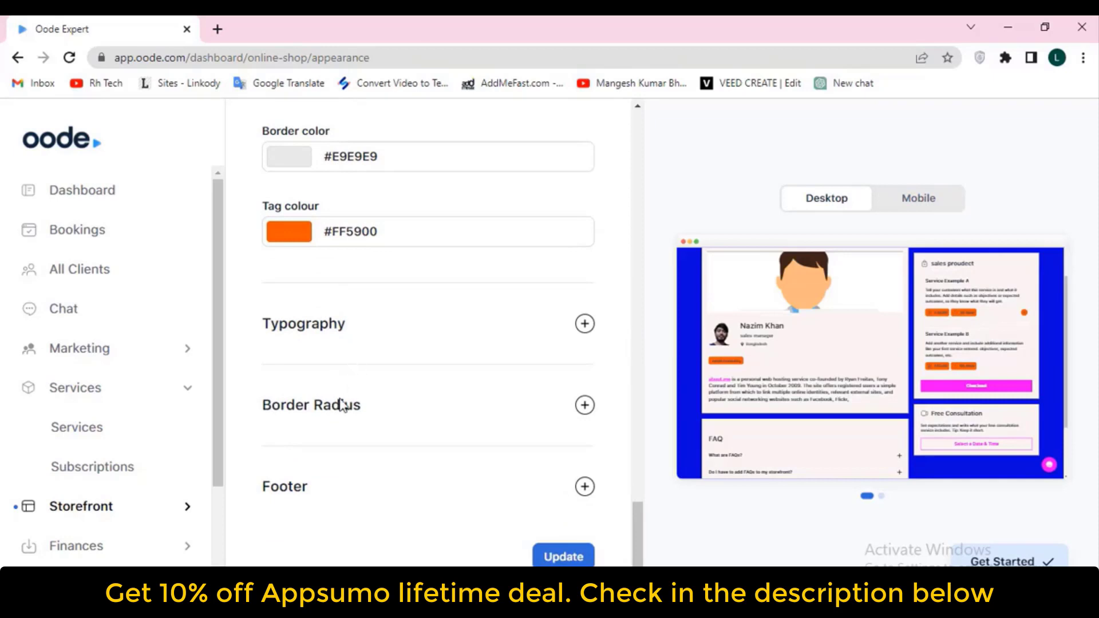
In Typography, change the text font family to Inter
click(361, 323)
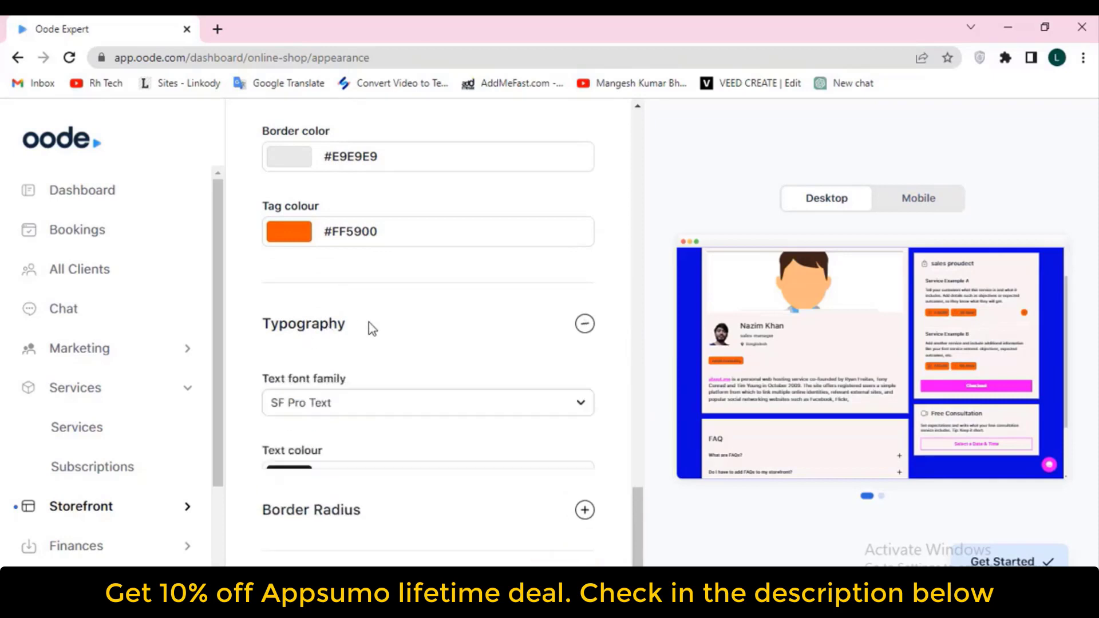
scroll(378, 338, down, 2)
click(335, 298)
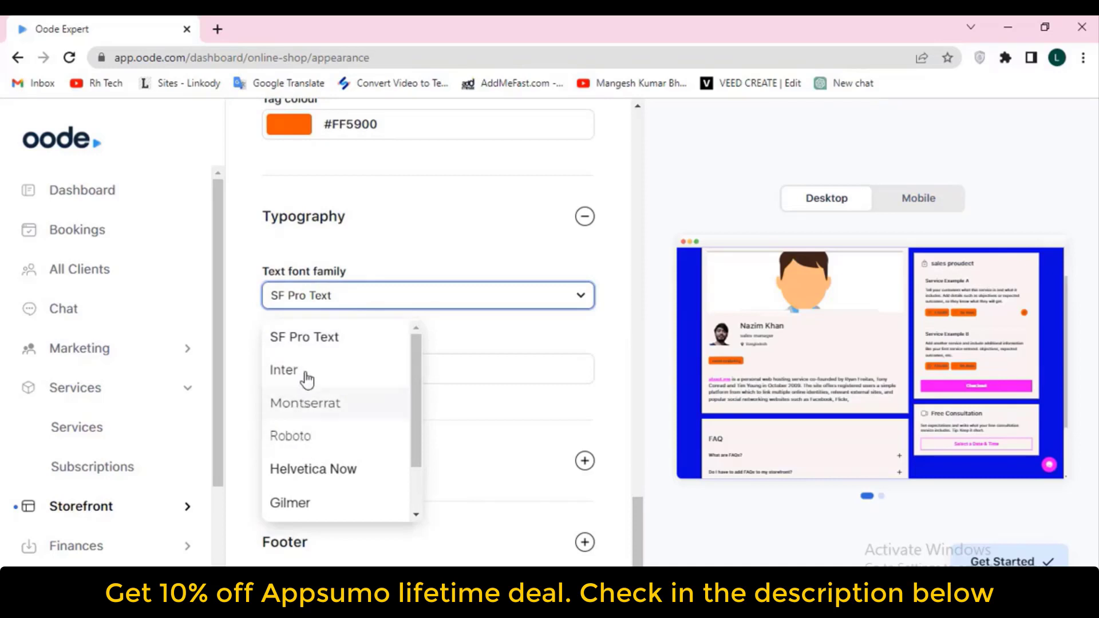
click(300, 436)
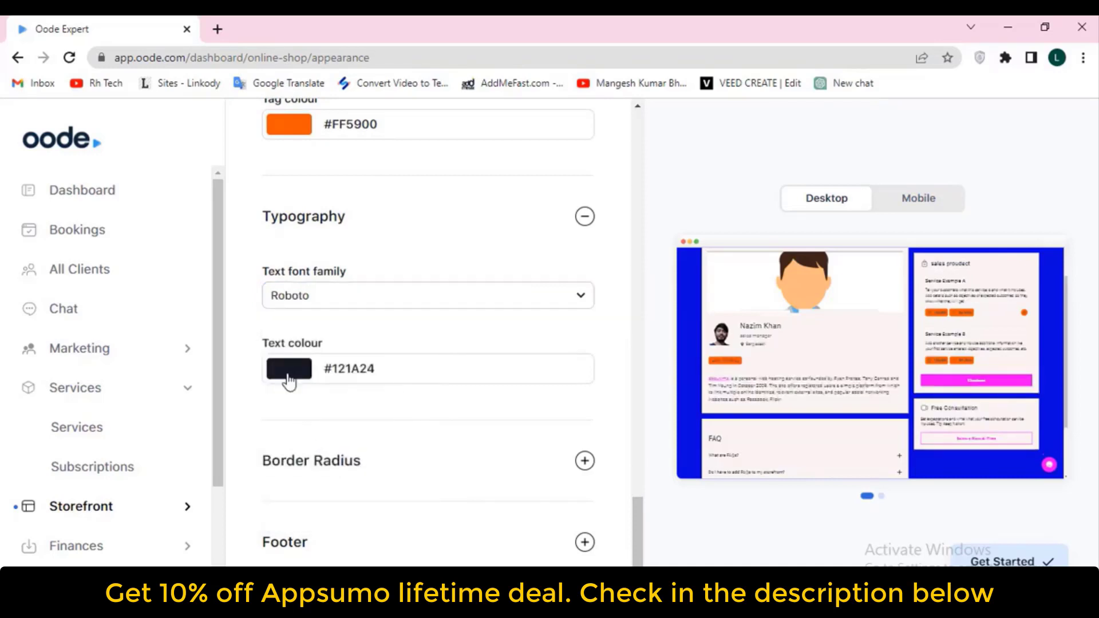
click(321, 301)
click(292, 369)
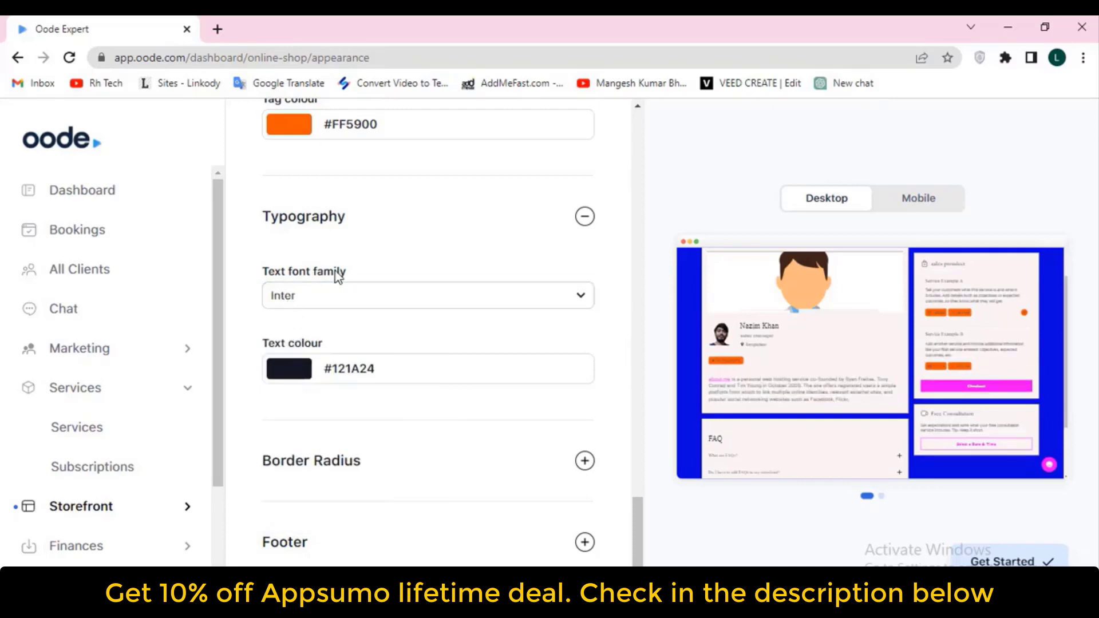
Set the text colour to blue #1061CF
click(289, 378)
drag(508, 409, 601, 397)
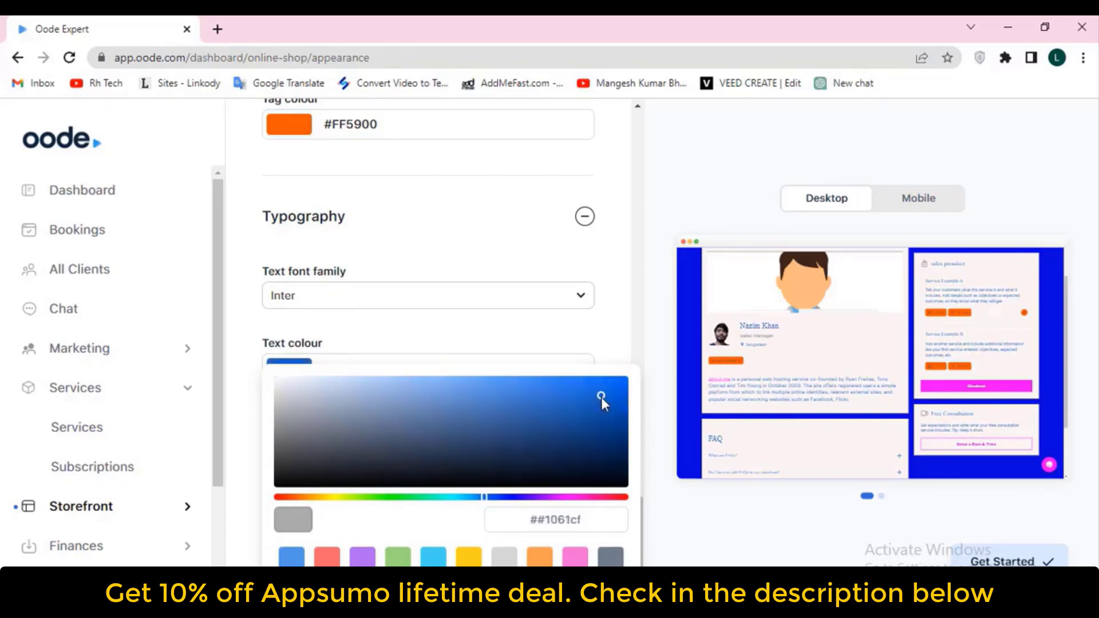
click(644, 375)
scroll(492, 384, down, 2)
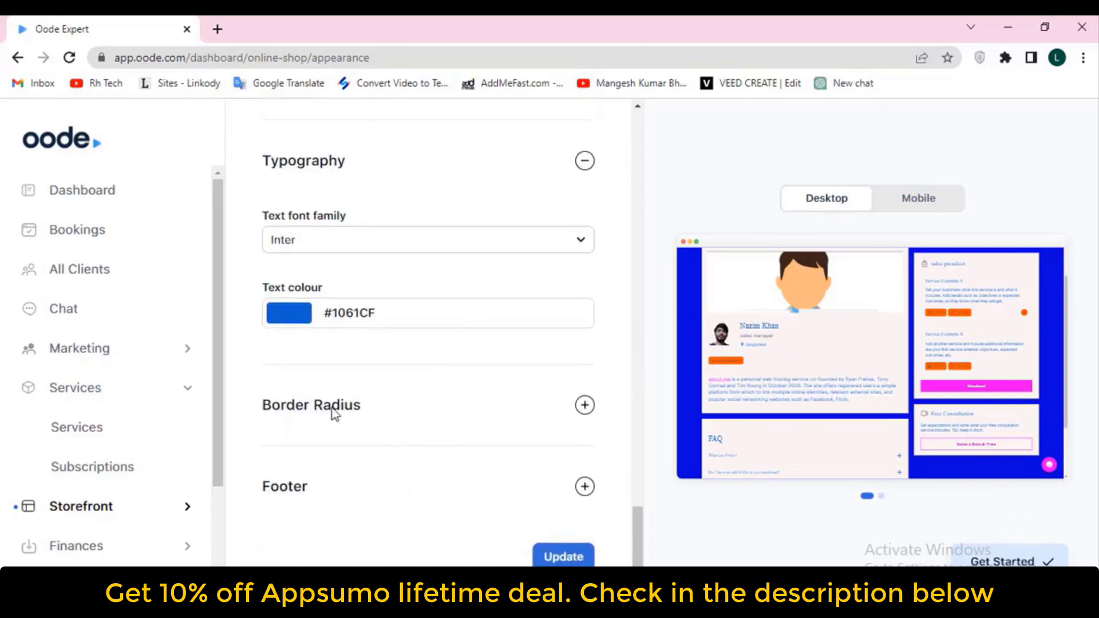
Set the border radius to Full radius after trying Mild, then expand the Footer settings
click(380, 407)
scroll(515, 408, down, 3)
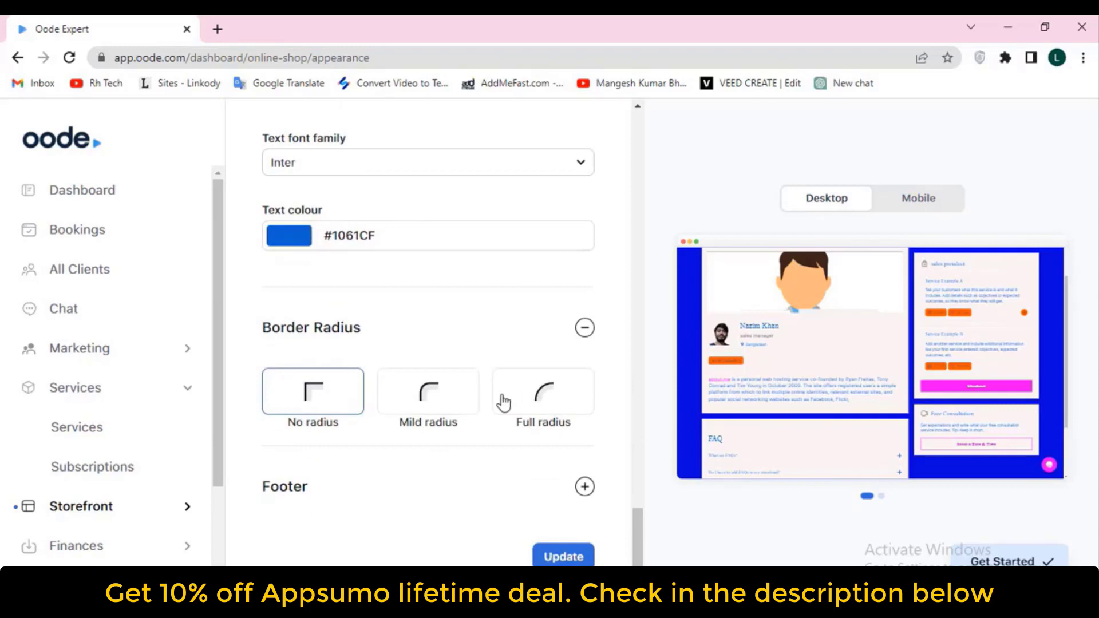
click(553, 394)
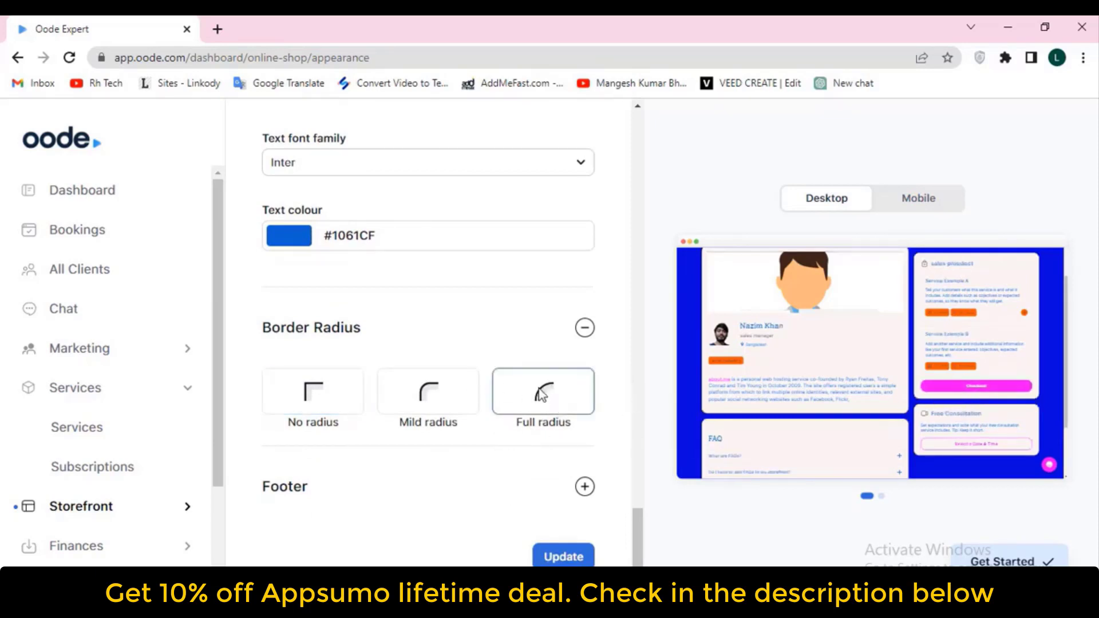
click(433, 390)
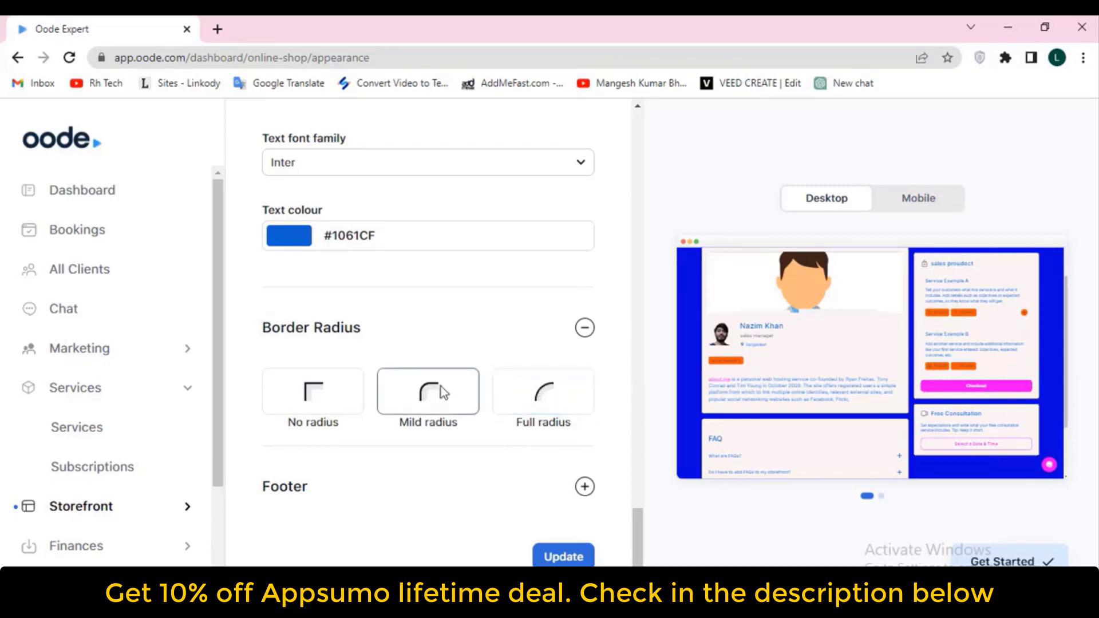
click(567, 407)
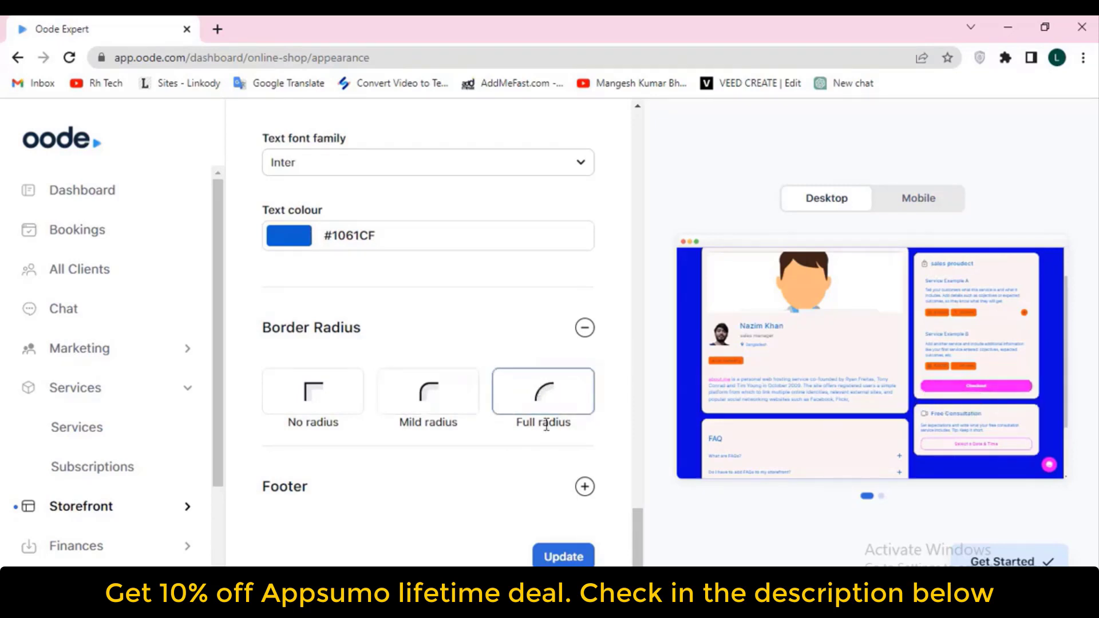
click(584, 487)
scroll(580, 492, down, 4)
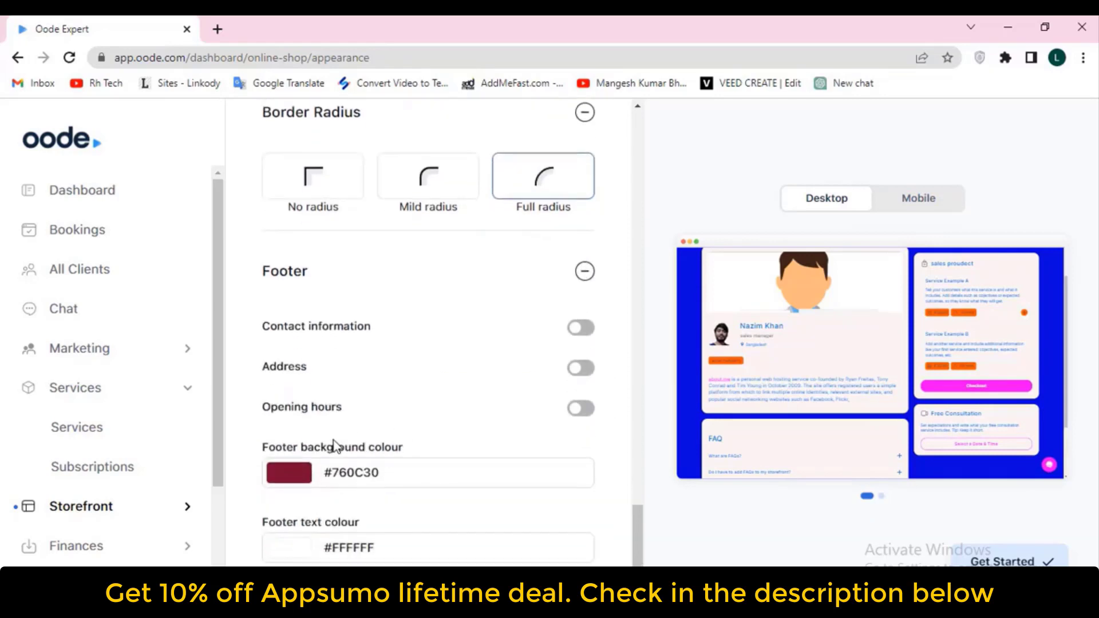
Enable the Contact information, Address and Opening hours toggles in the Footer section
scroll(794, 406, down, 3)
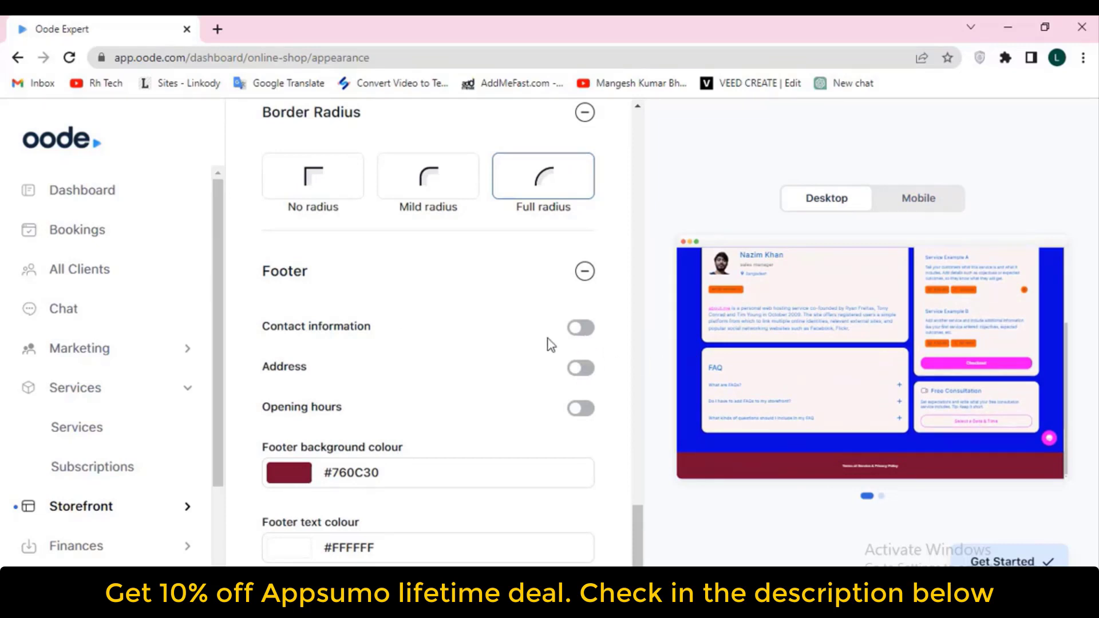
click(583, 328)
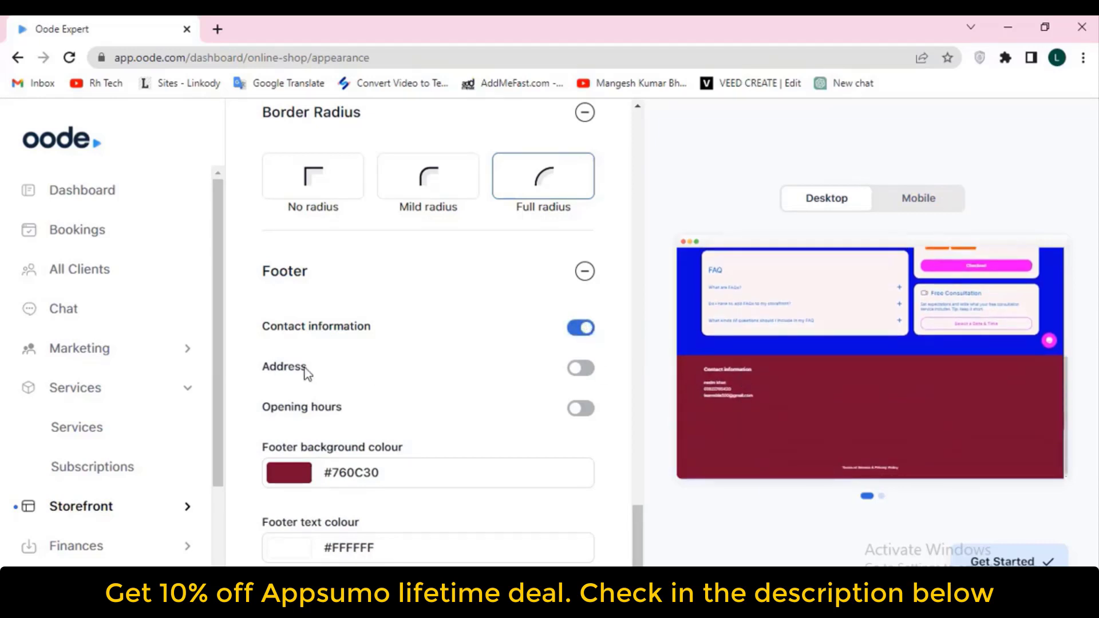
click(581, 369)
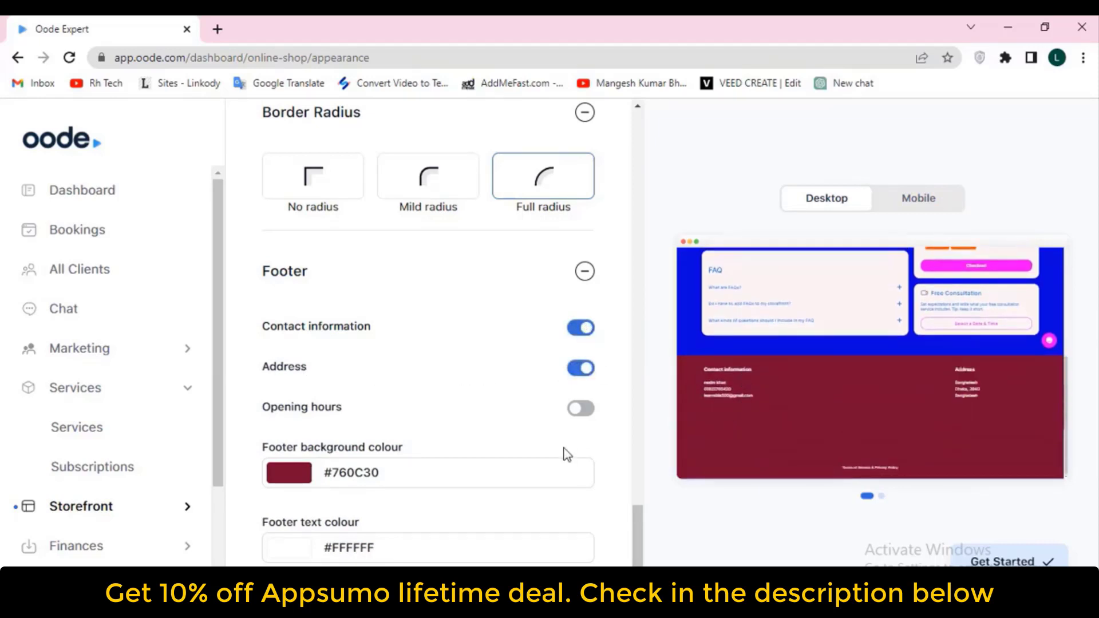
click(585, 409)
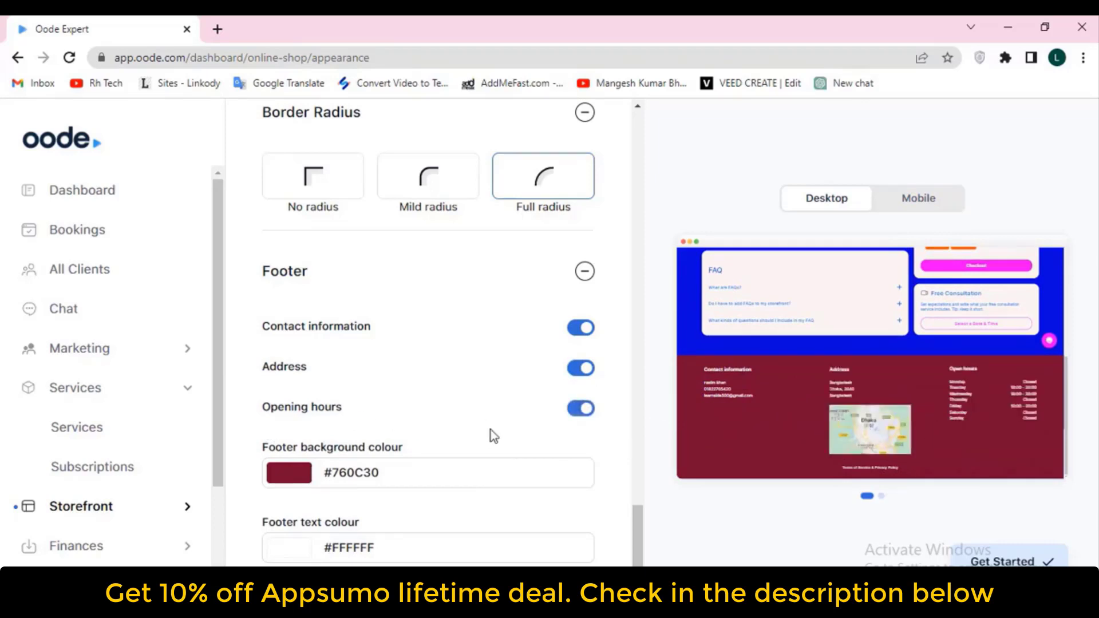
scroll(490, 430, down, 1)
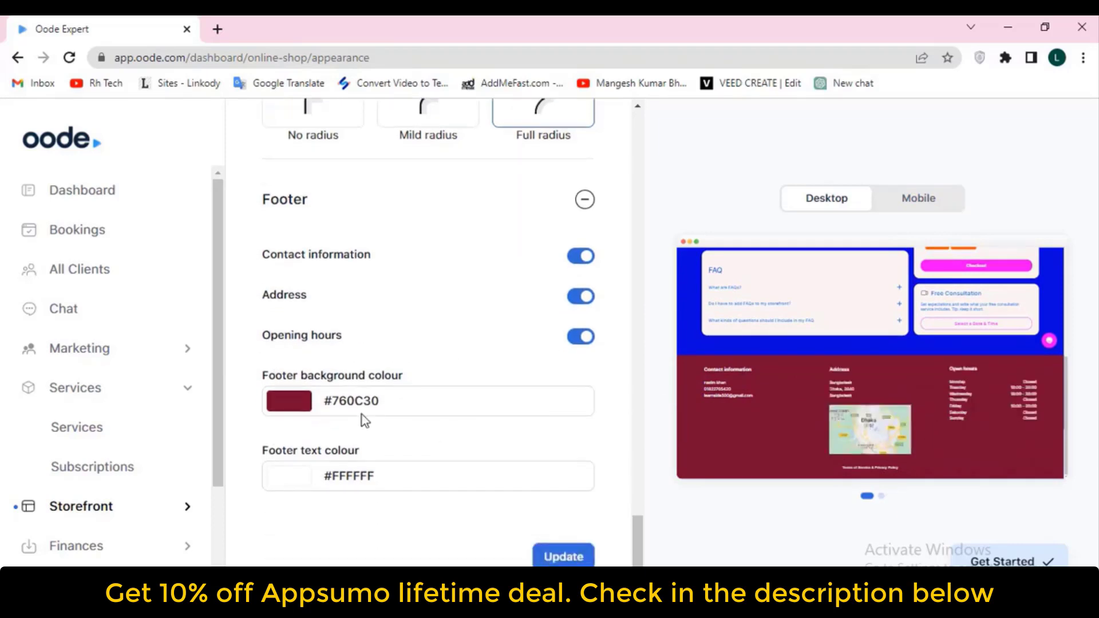
Set the footer background colour to dark grey #393838
click(302, 406)
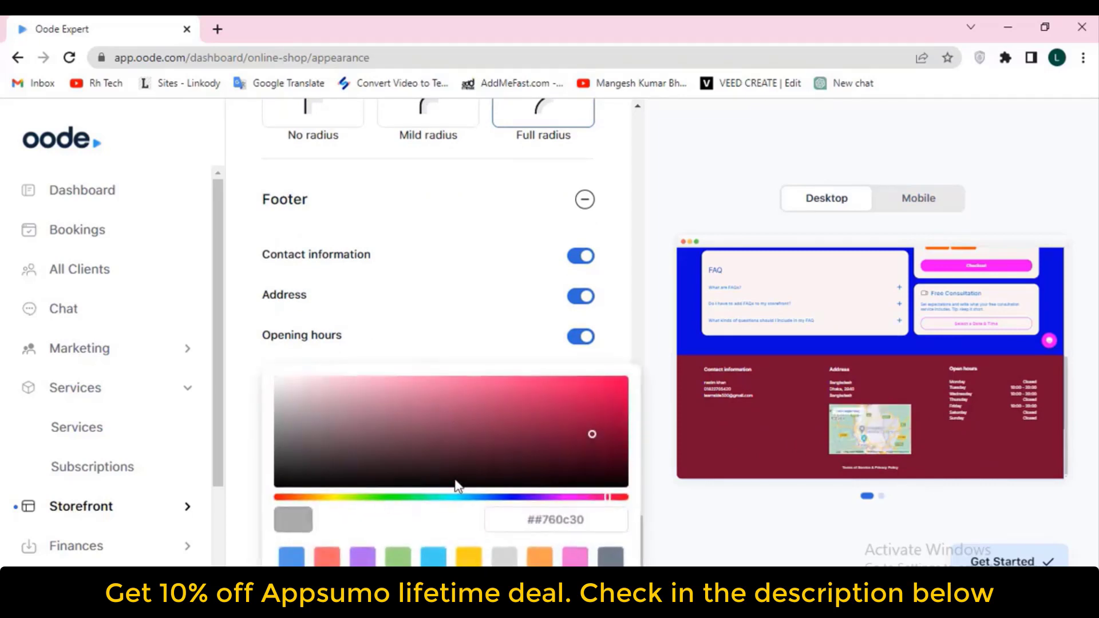
click(511, 496)
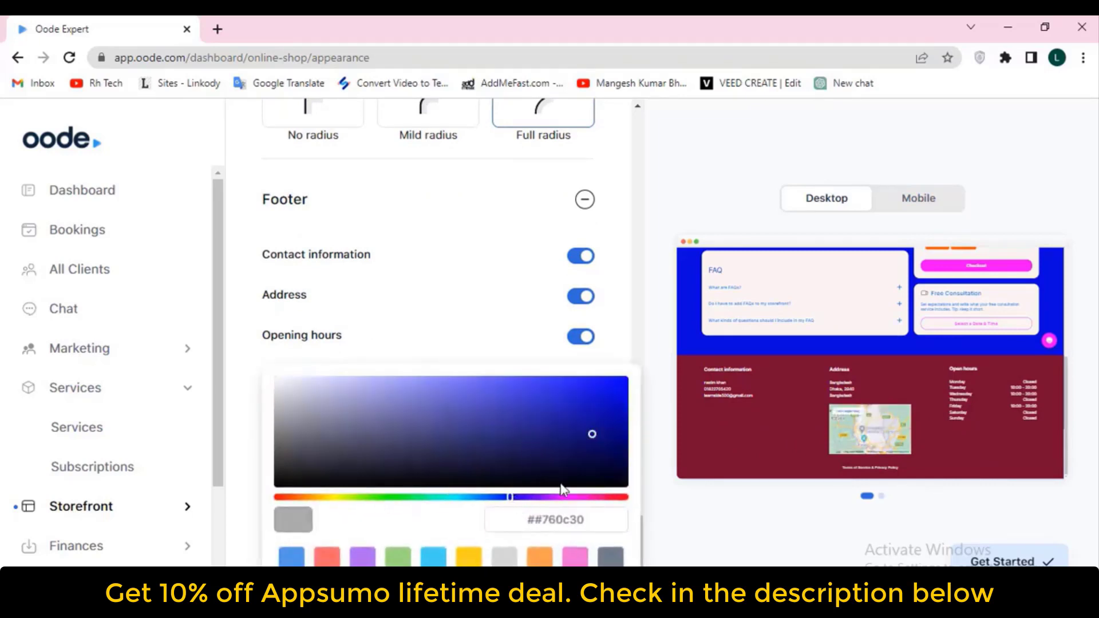
drag(598, 496, 625, 498)
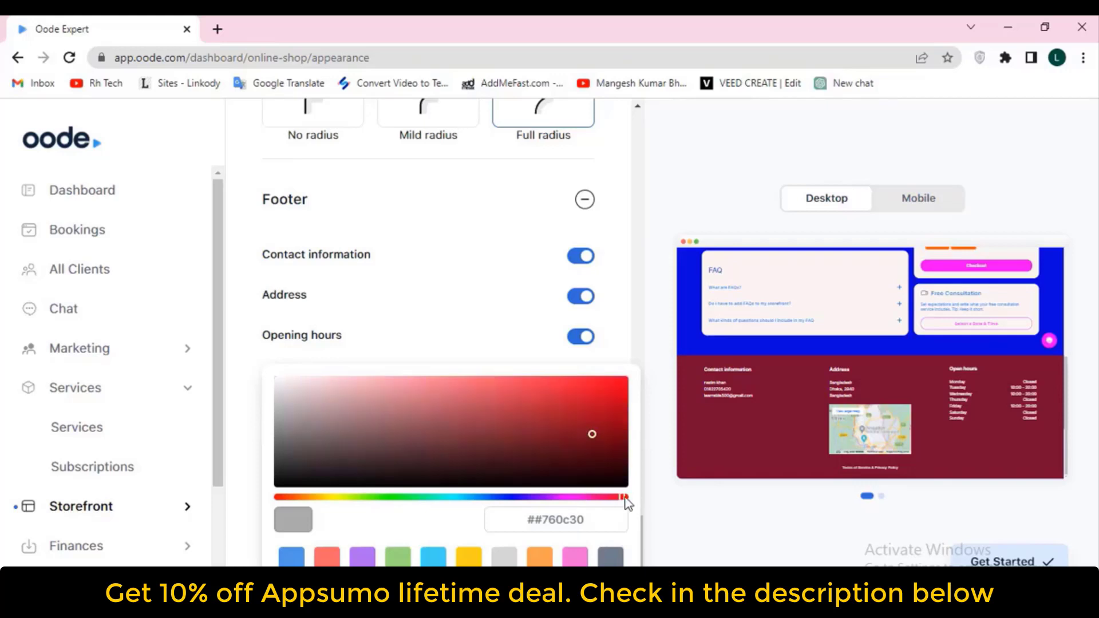
click(350, 436)
click(286, 458)
click(283, 463)
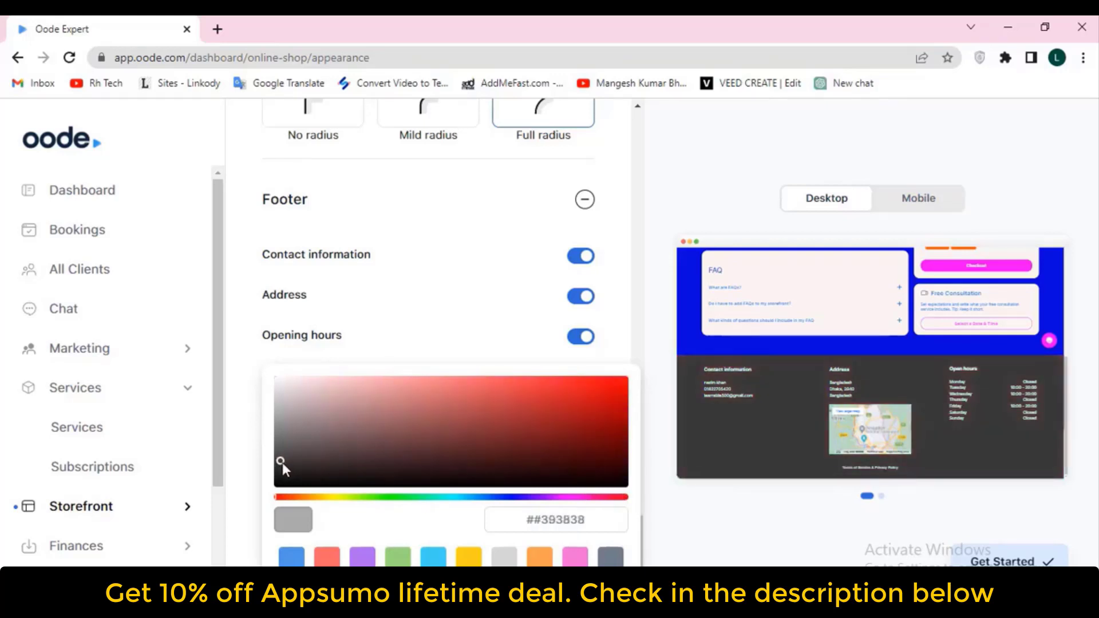
click(618, 356)
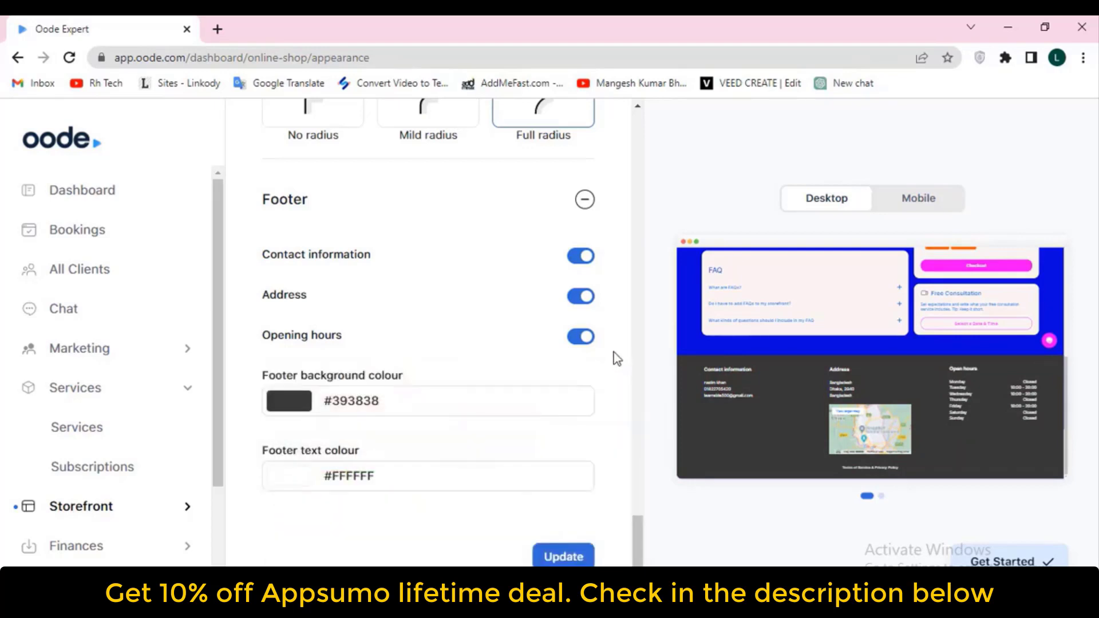
Set the footer text colour to near-white #FEFEFF
click(294, 480)
mouse_move(382, 430)
mouse_down()
mouse_move(394, 426)
mouse_move(328, 476)
mouse_up()
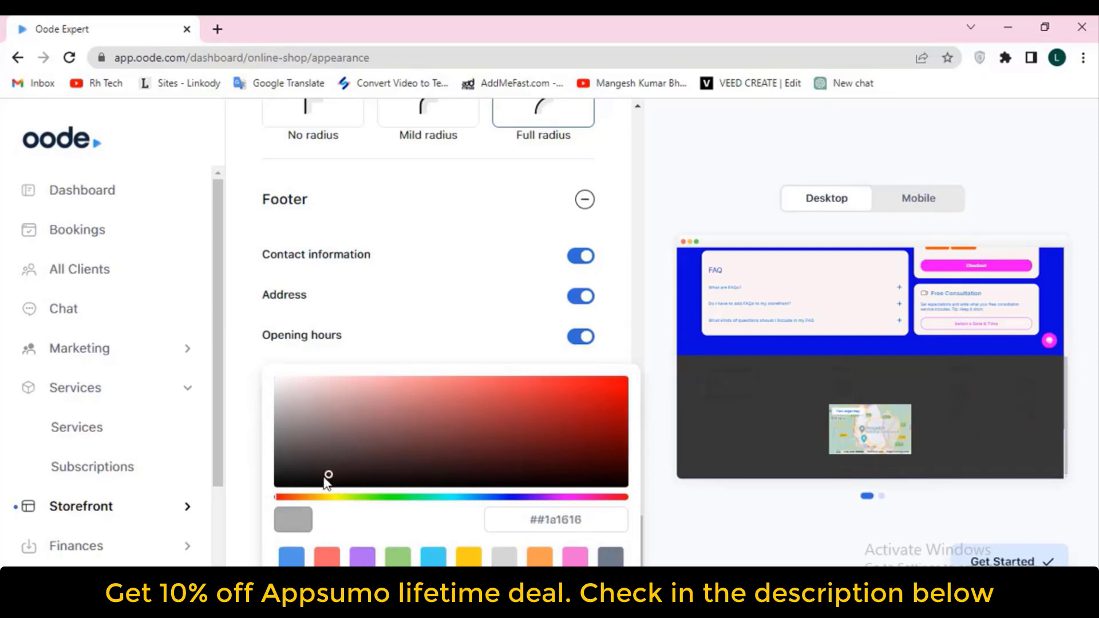
click(516, 497)
mouse_move(442, 435)
mouse_down()
mouse_move(611, 432)
mouse_move(636, 398)
mouse_move(615, 426)
mouse_move(467, 489)
mouse_move(319, 475)
mouse_move(341, 480)
mouse_up()
click(445, 464)
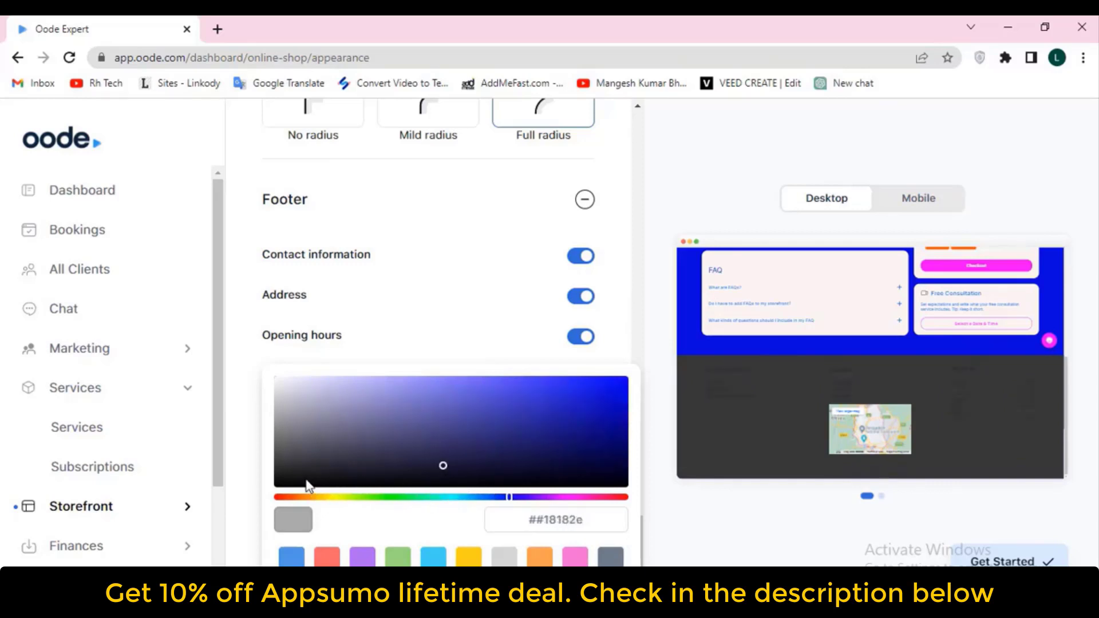
drag(280, 382, 276, 367)
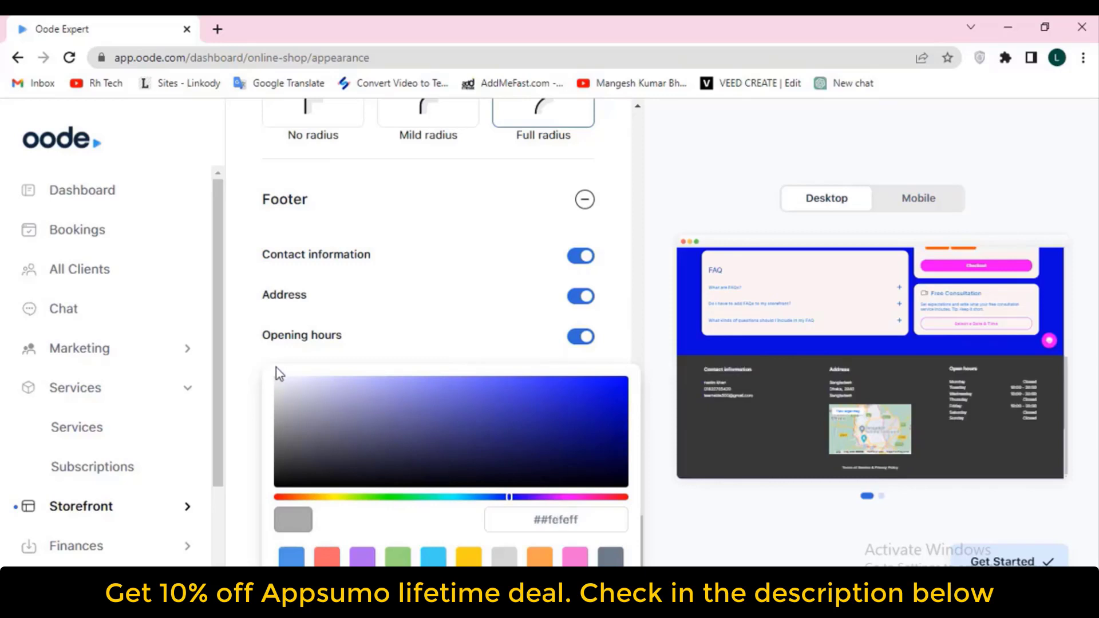
click(644, 343)
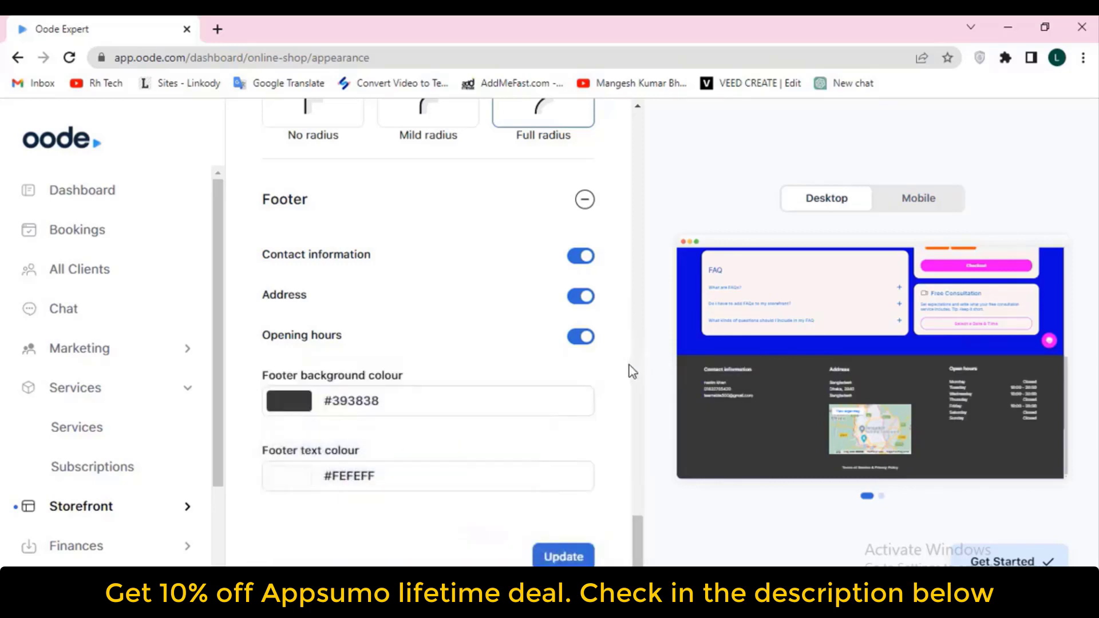